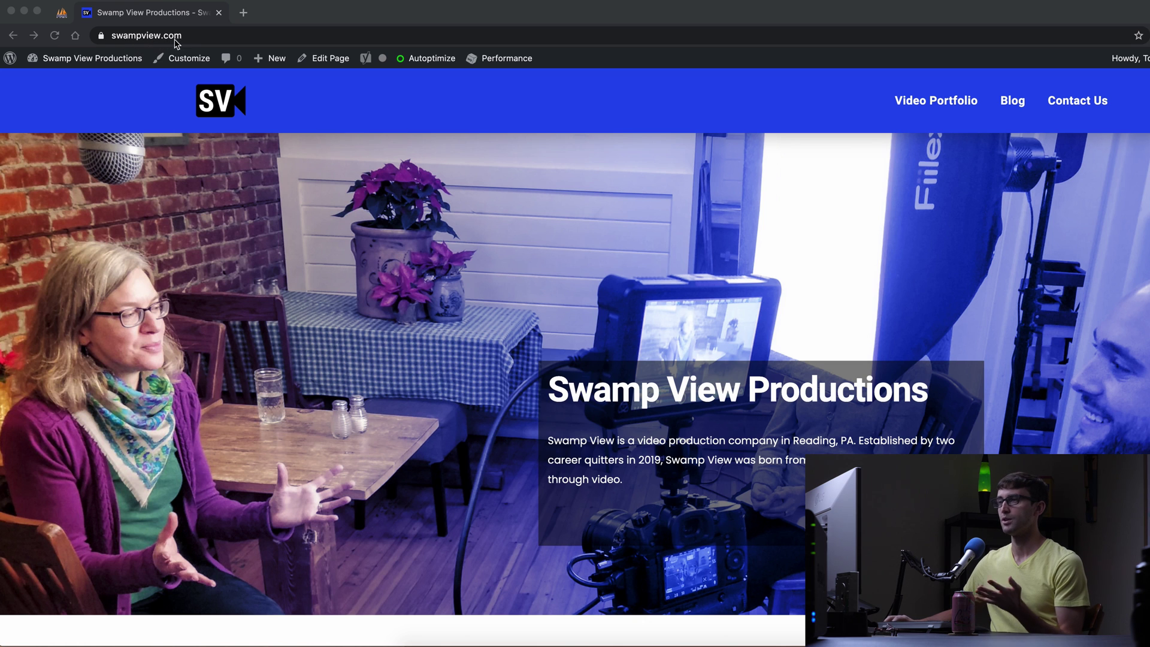
# Look over the WordPress dashboard and the list of installed plugins.
pyautogui.moveTo(108, 60)
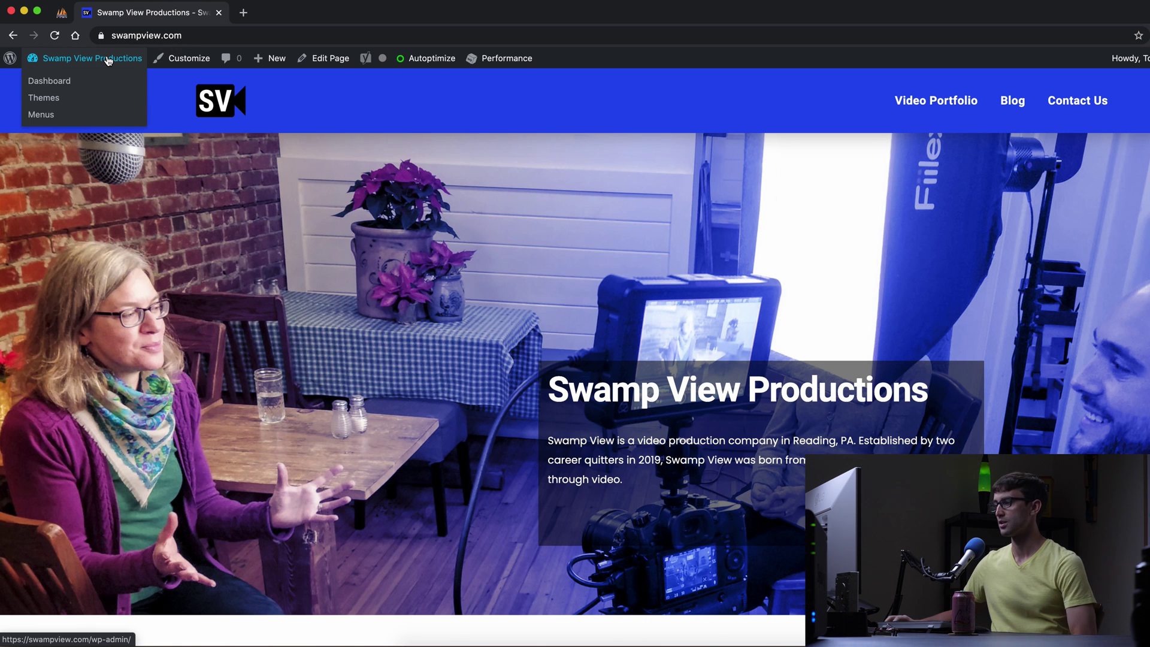
pyautogui.click(84, 83)
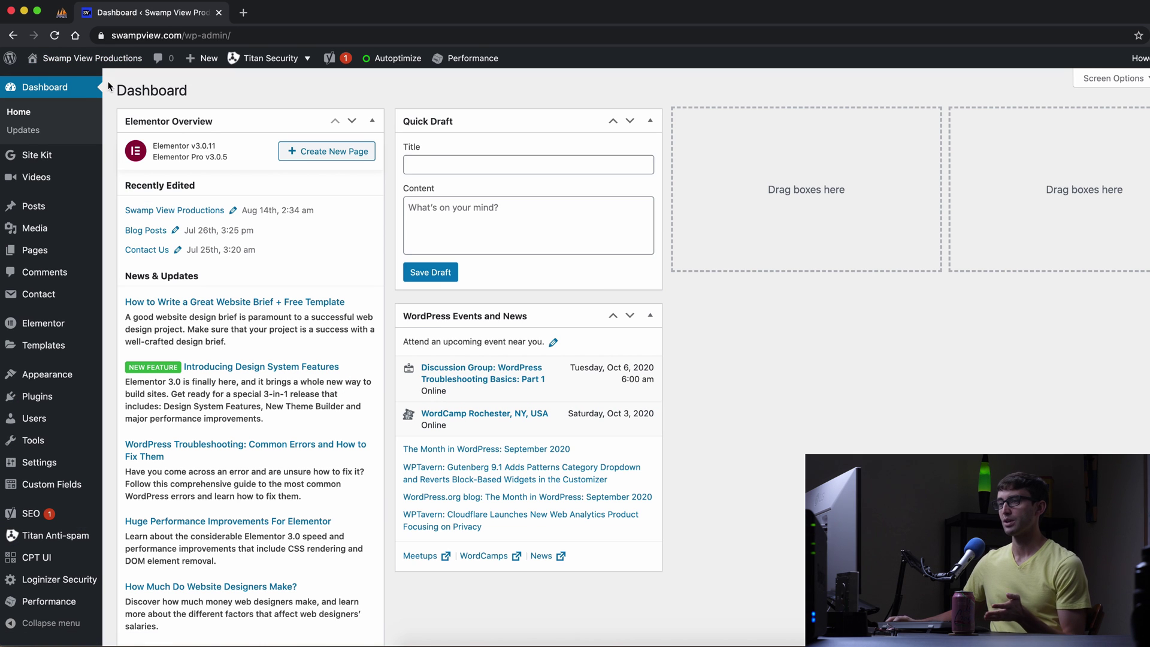
pyautogui.click(60, 398)
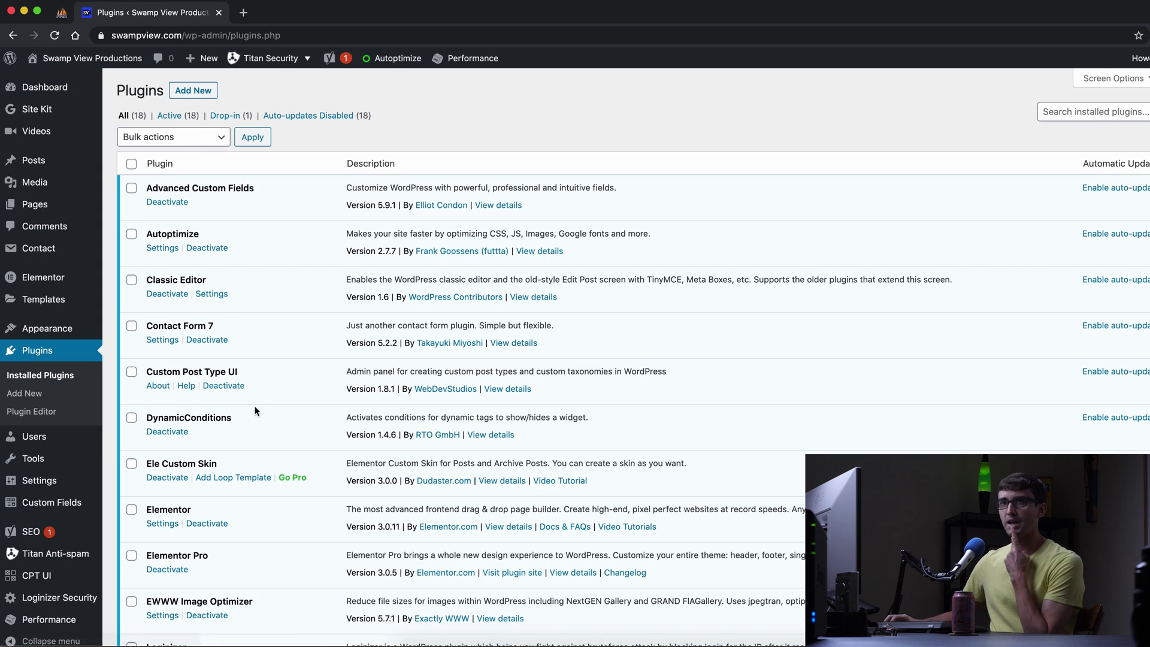
pyautogui.scroll(-5, 290, 326)
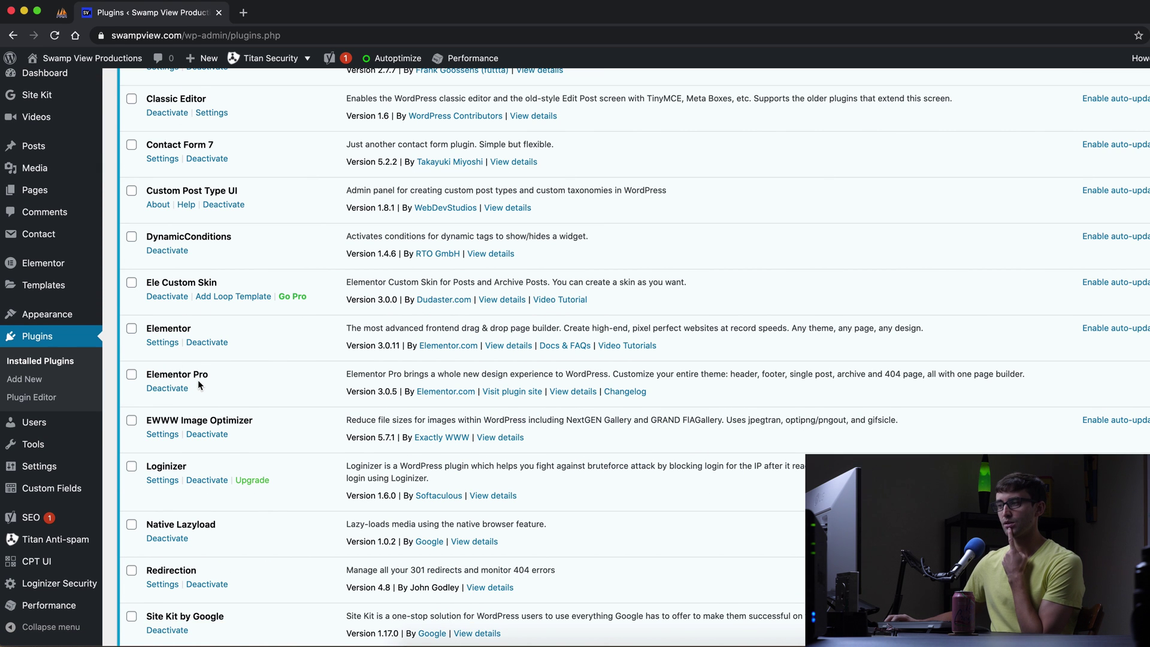
pyautogui.scroll(4, 199, 380)
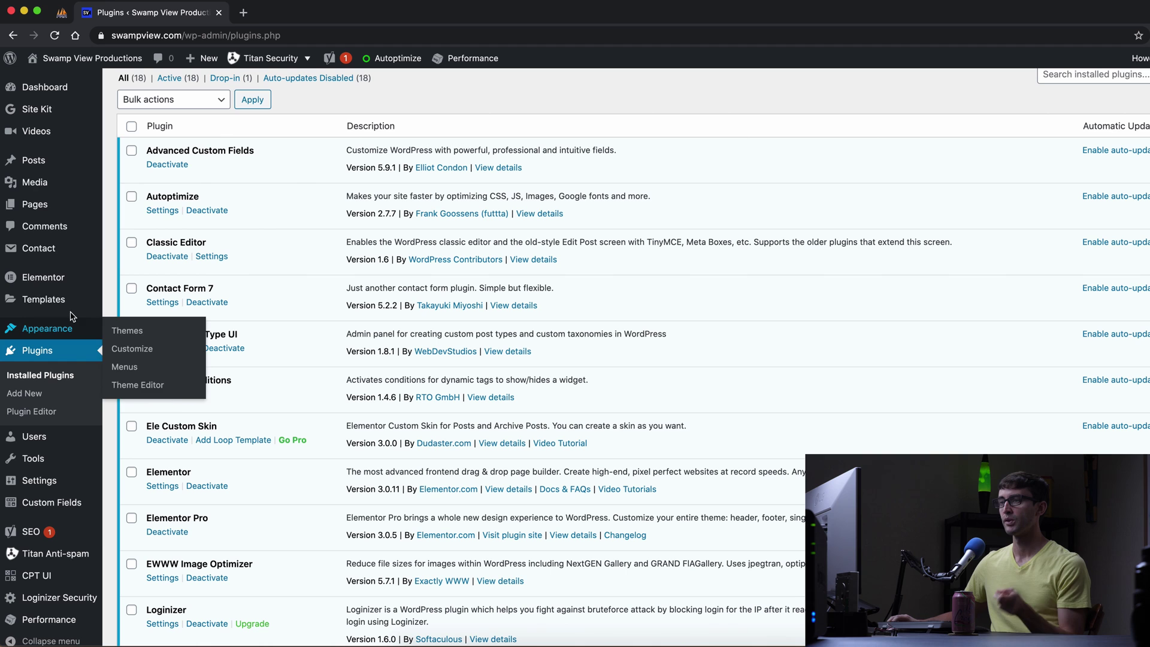
# Create a new page titled 'Demo Data Test' and open it with Elementor.
pyautogui.click(66, 206)
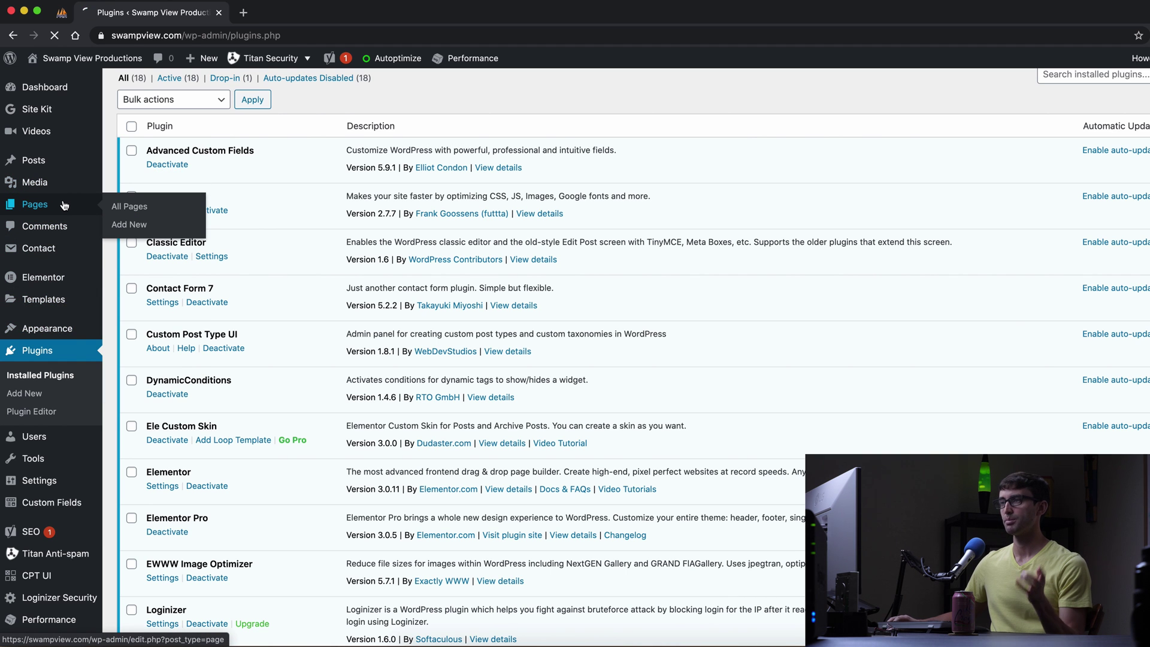
pyautogui.click(186, 90)
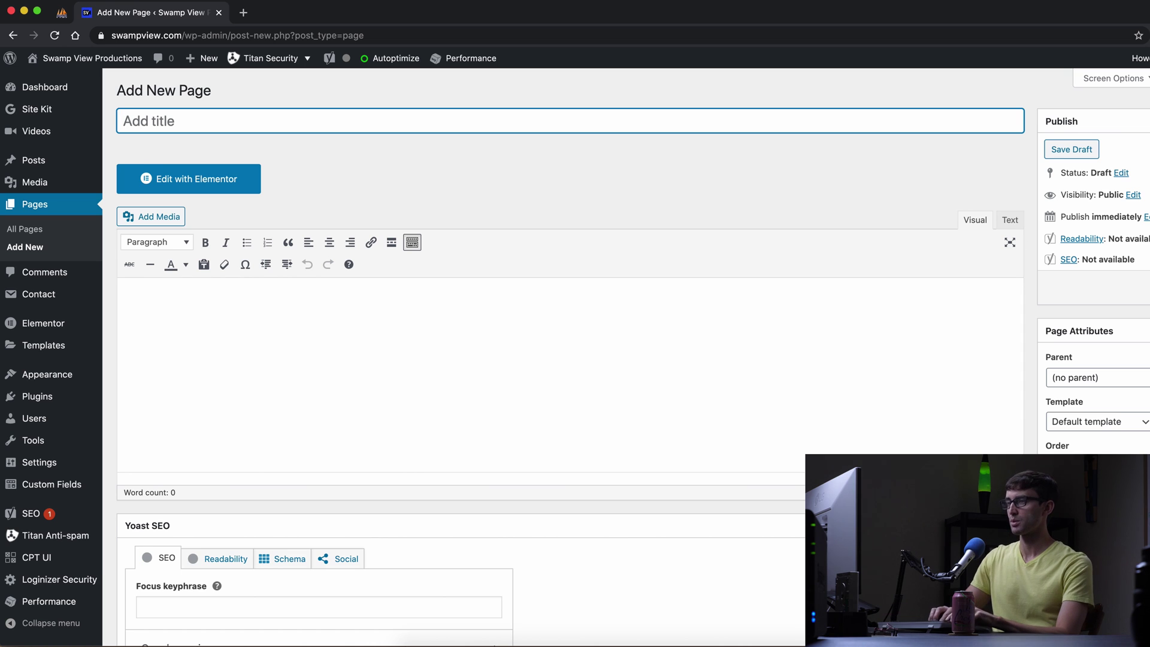
pyautogui.write('Demo Data')
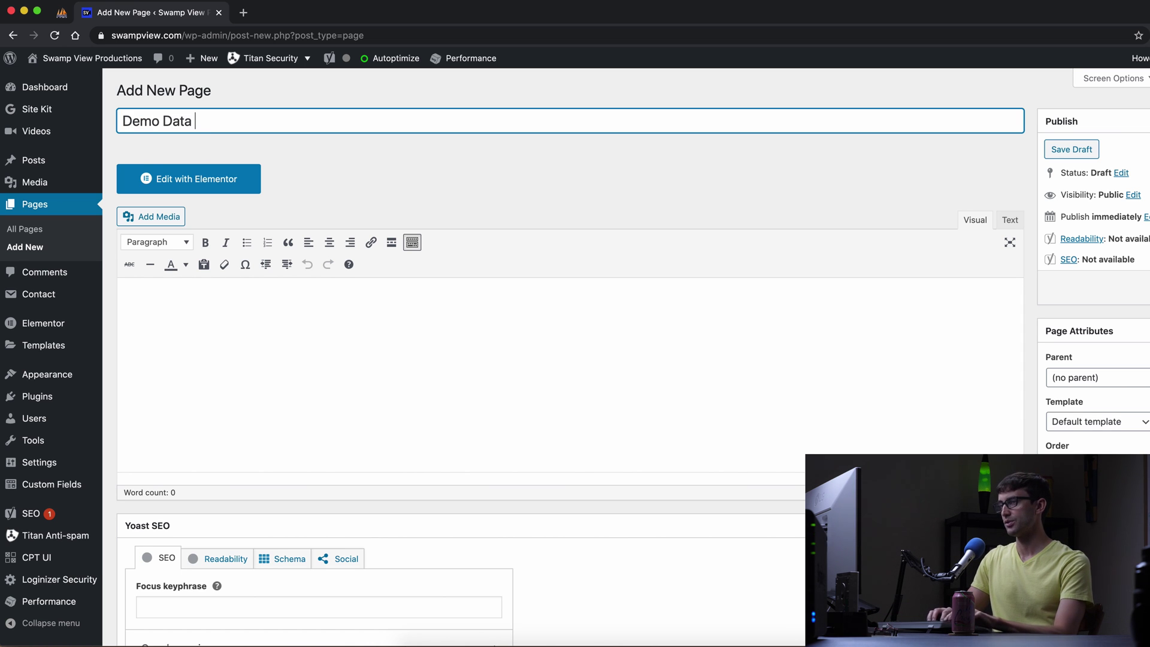
pyautogui.write(' Test')
pyautogui.click(344, 158)
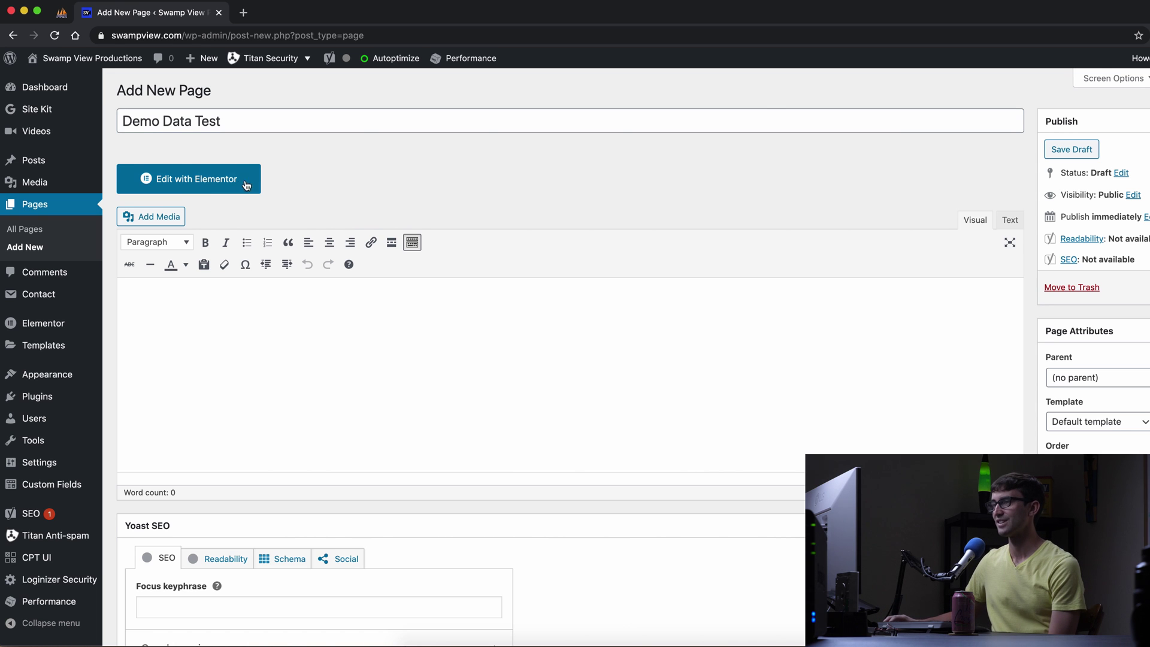
pyautogui.click(215, 183)
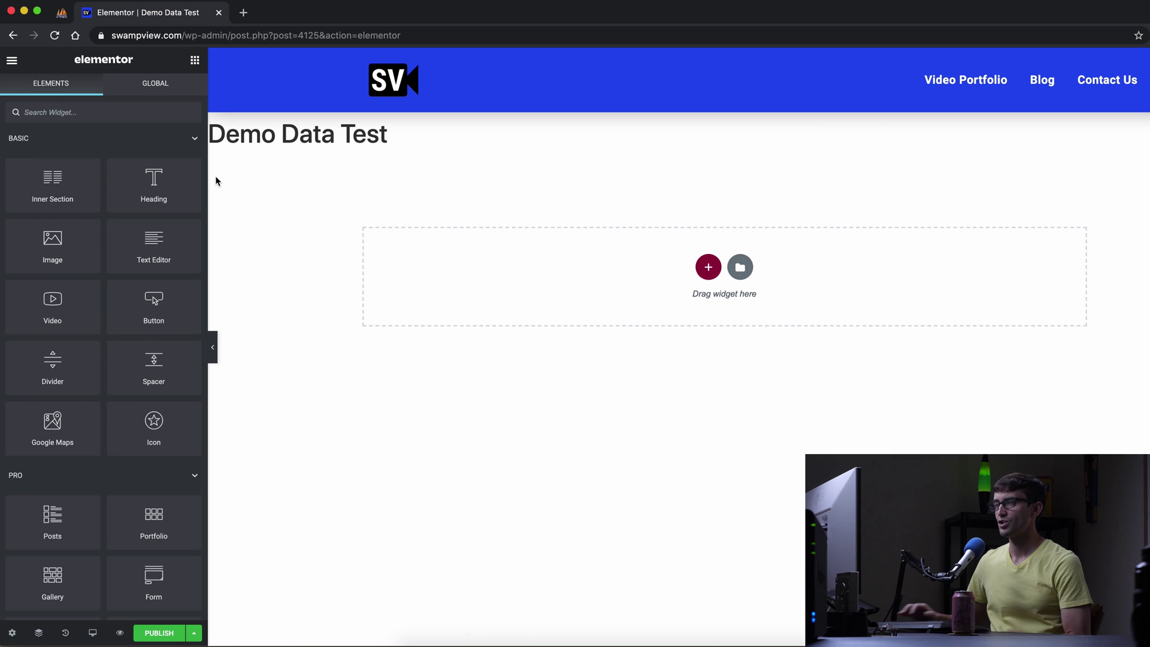
# Drop the Form widget, found by searching 'form', into the empty section and publish the page.
pyautogui.write('form')
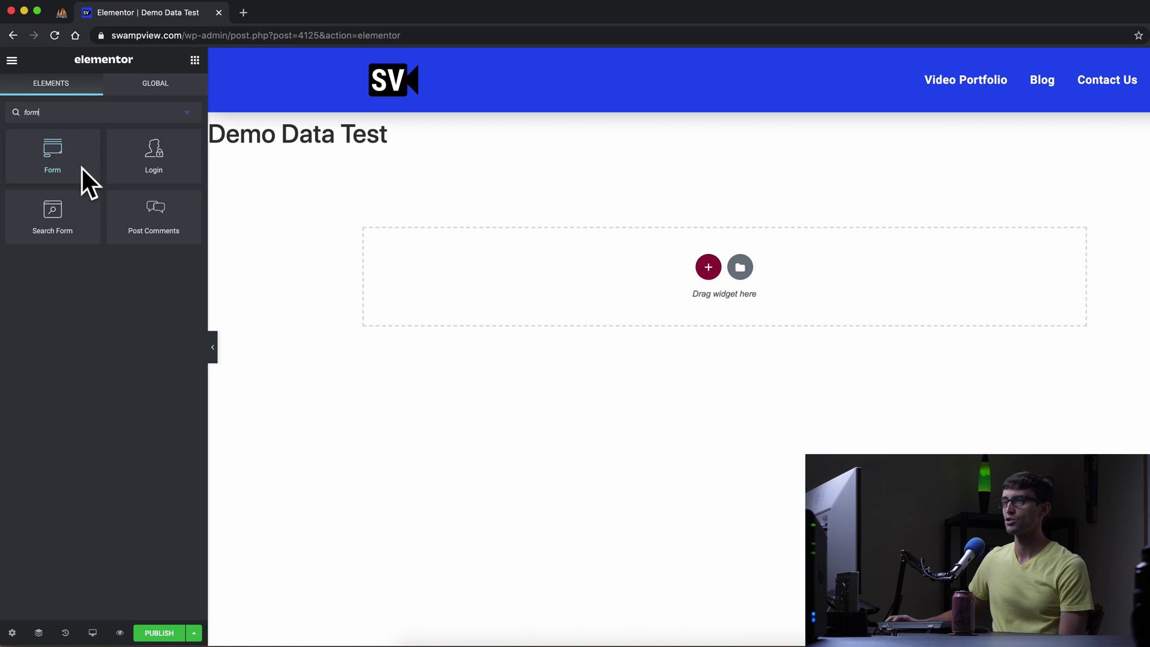
pyautogui.moveTo(82, 169); pyautogui.dragTo(627, 271)
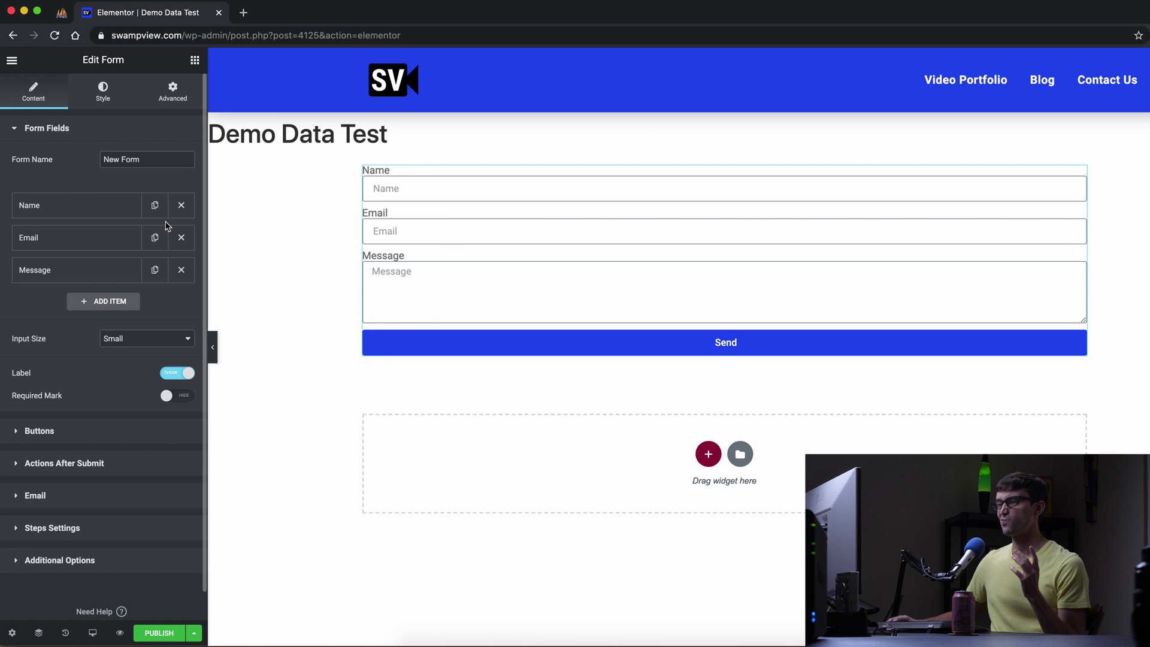
pyautogui.click(158, 633)
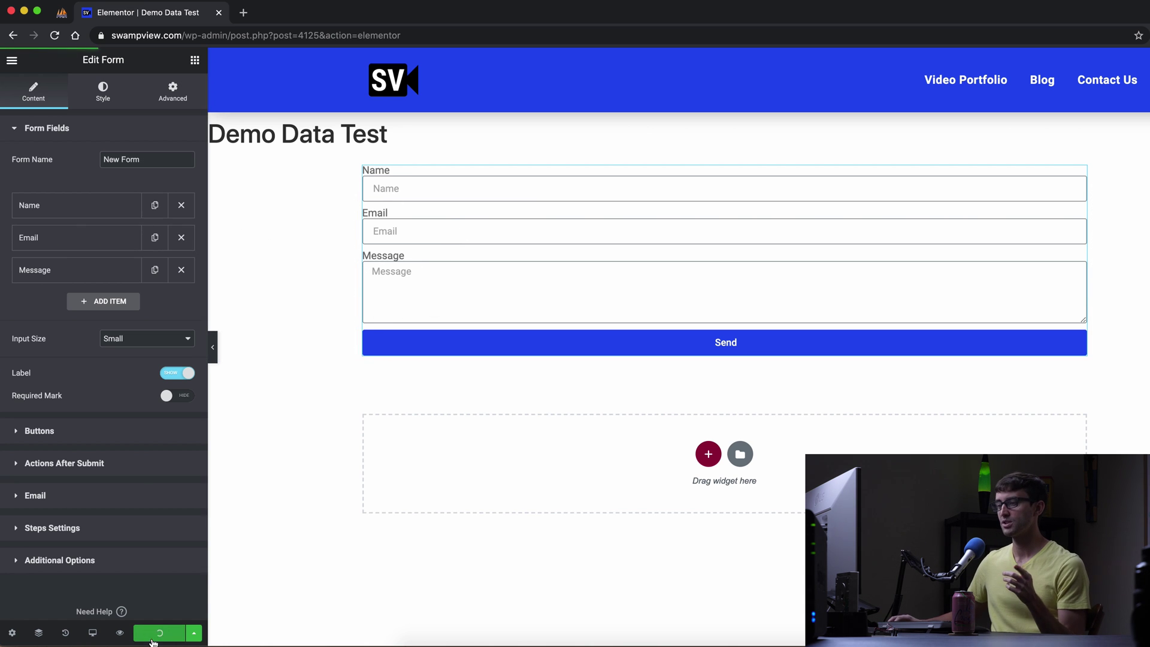
# On the live page, fill in a name, an e-mail and 'Hello, love your site!', then send.
pyautogui.click(167, 600)
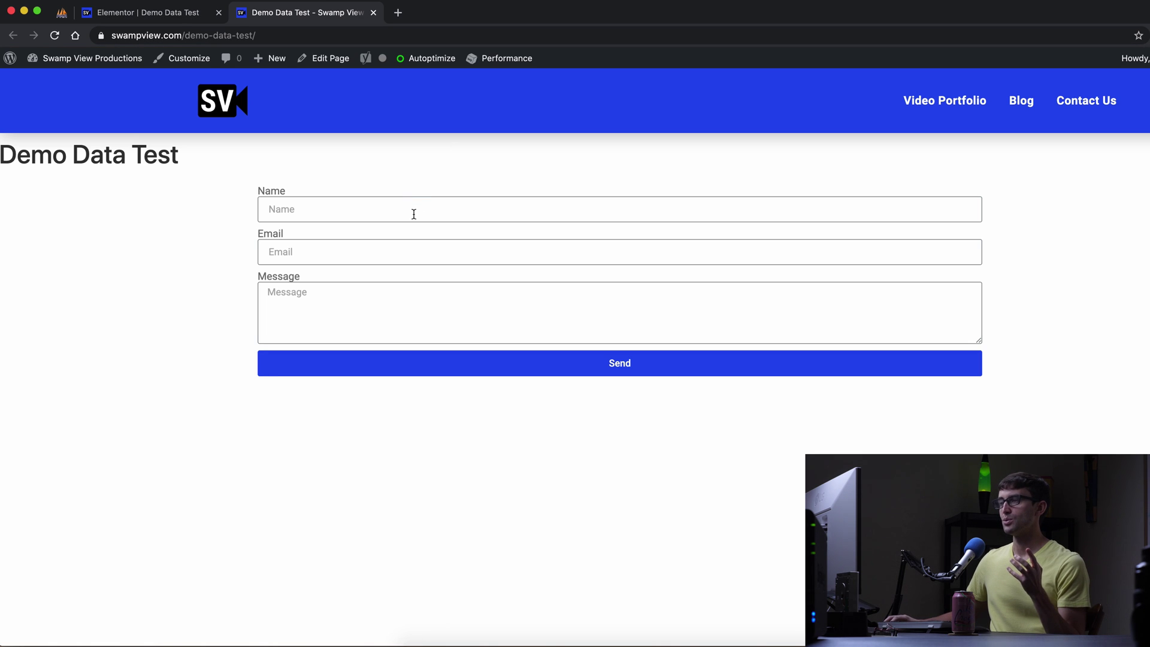
pyautogui.click(418, 203)
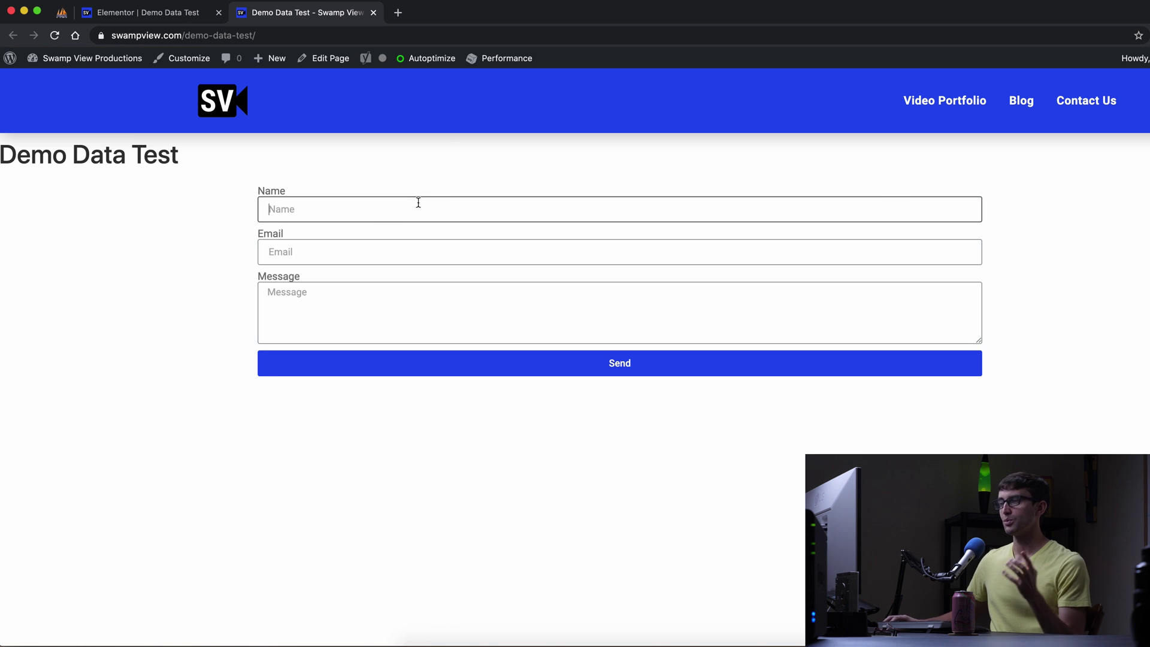
pyautogui.write('Tlon')
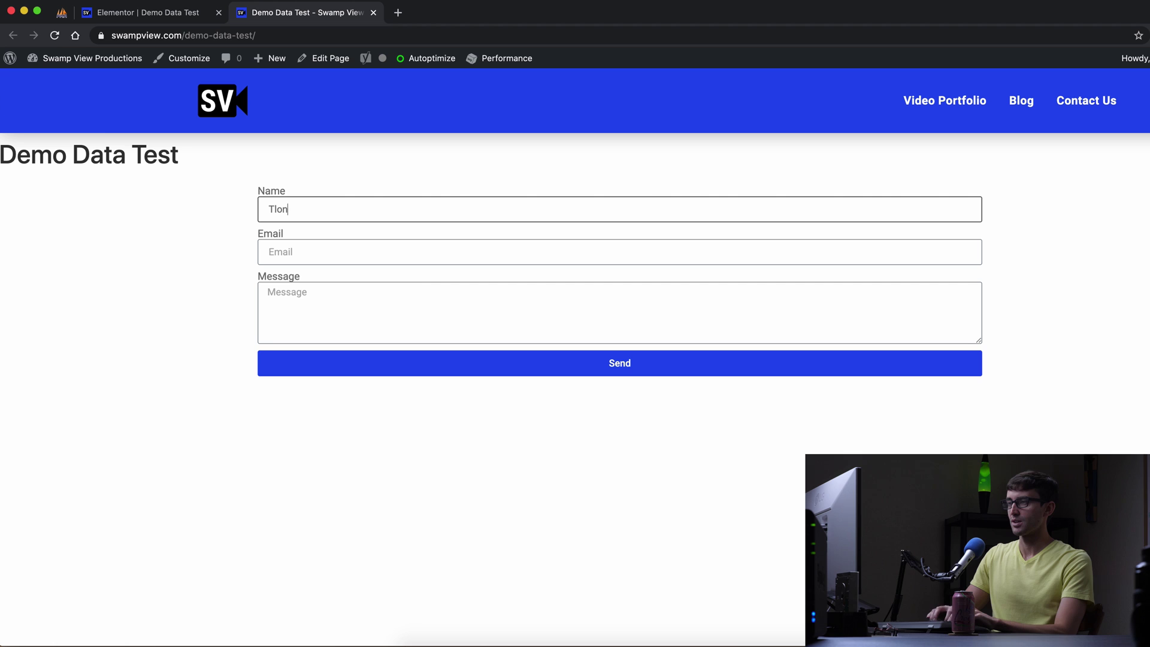
pyautogui.write('y')
pyautogui.press('Tab')
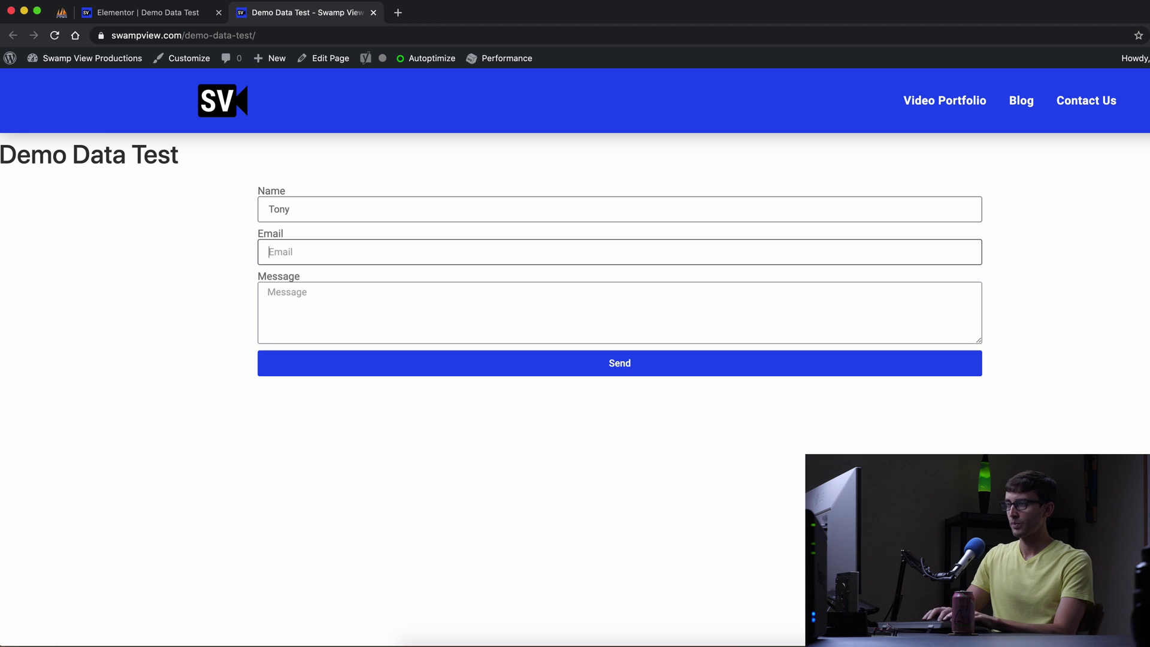
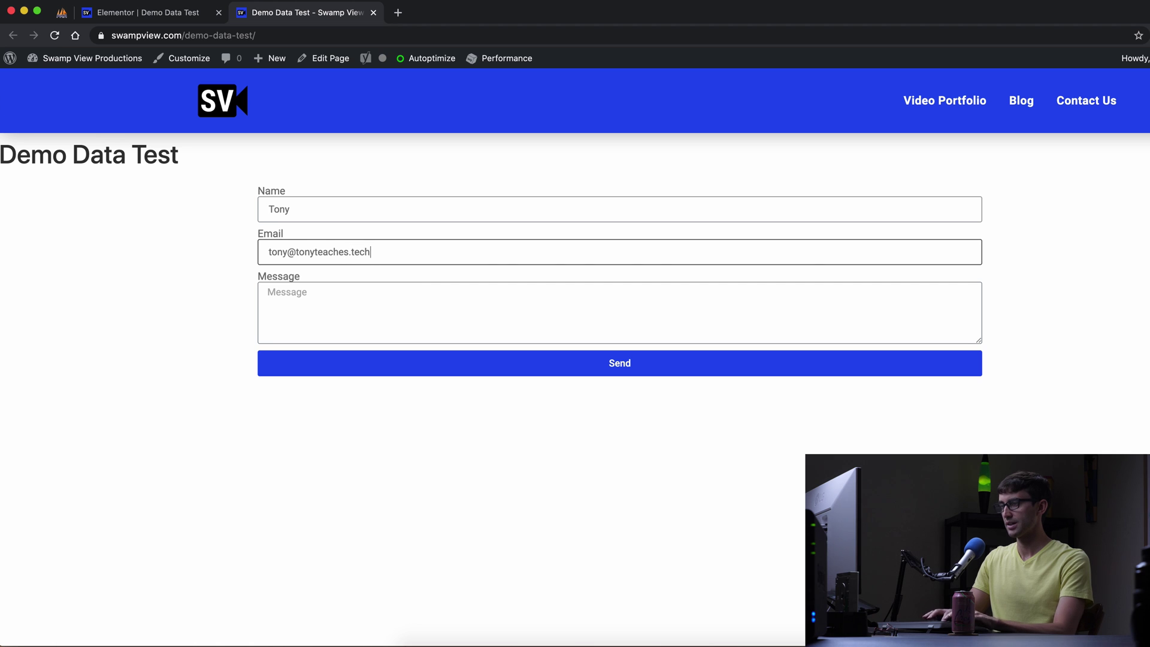
pyautogui.press('Tab')
pyautogui.write('He')
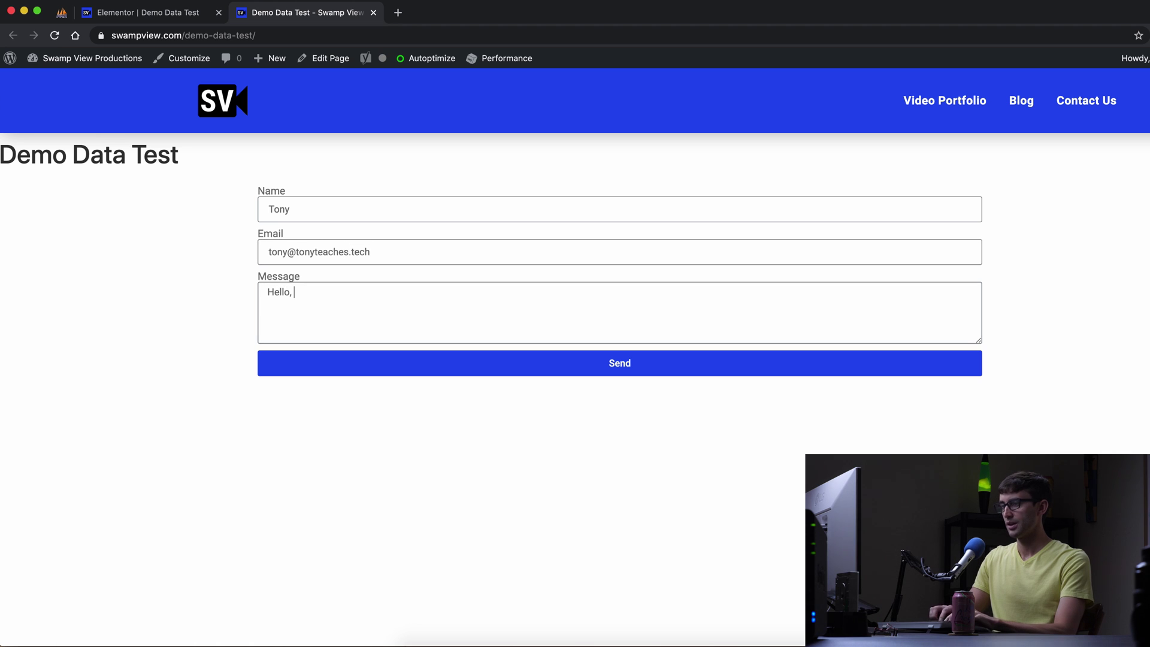
pyautogui.write('llo, love you')
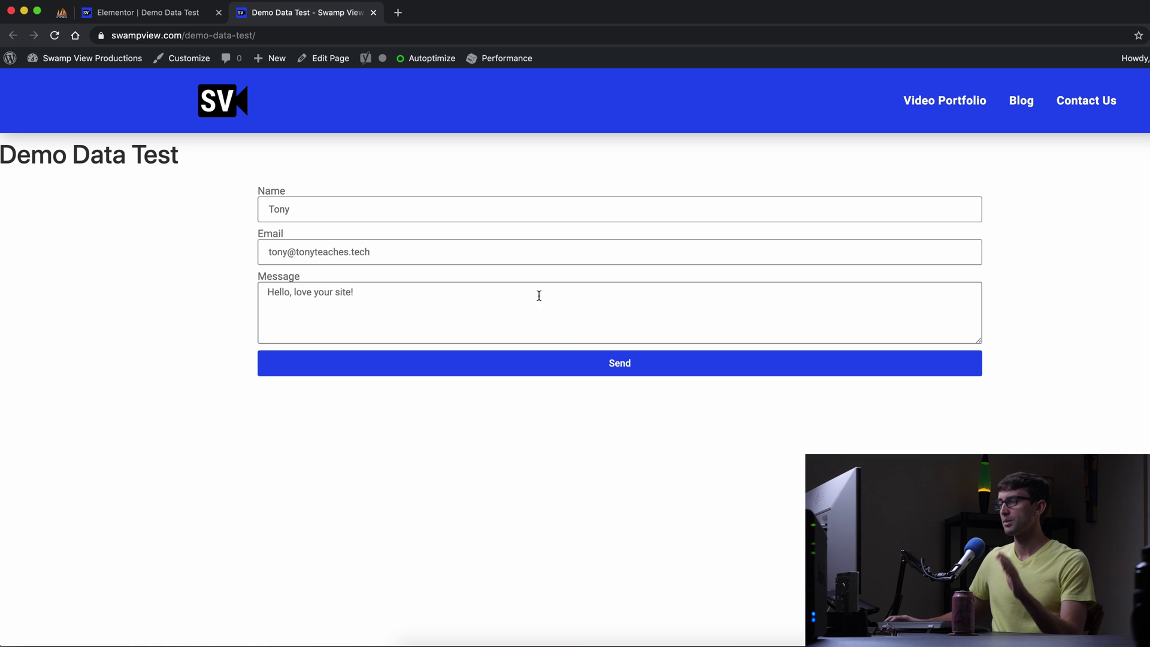
pyautogui.click(568, 364)
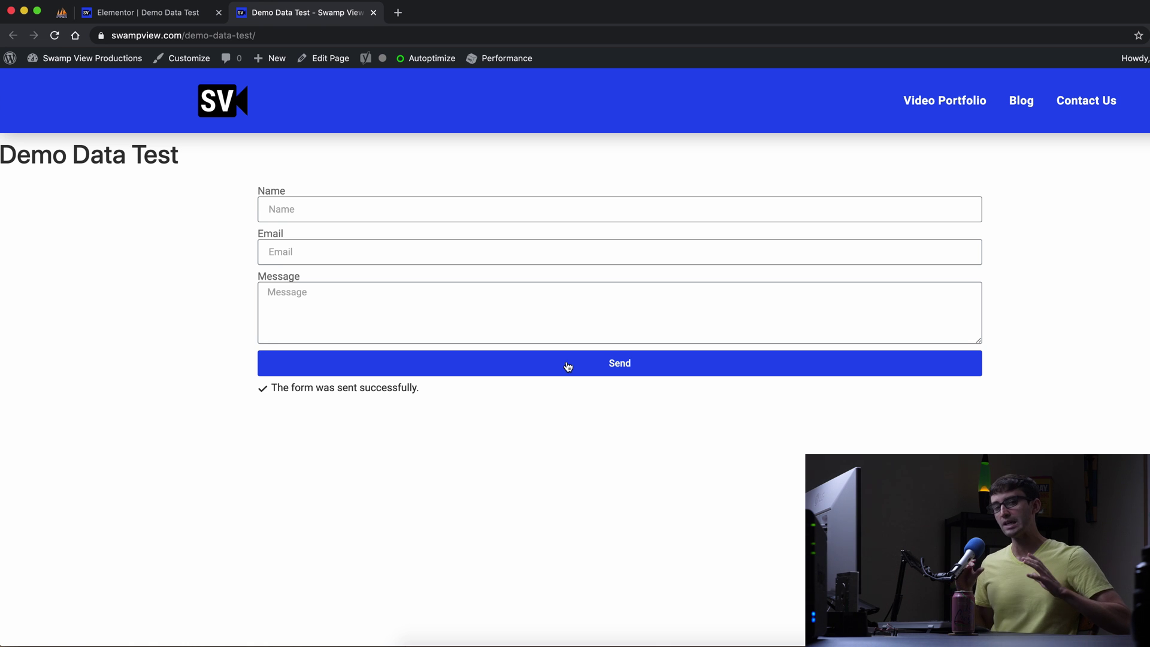
# Remove the Email after-submit action, add no other action, and update the page.
pyautogui.click(180, 11)
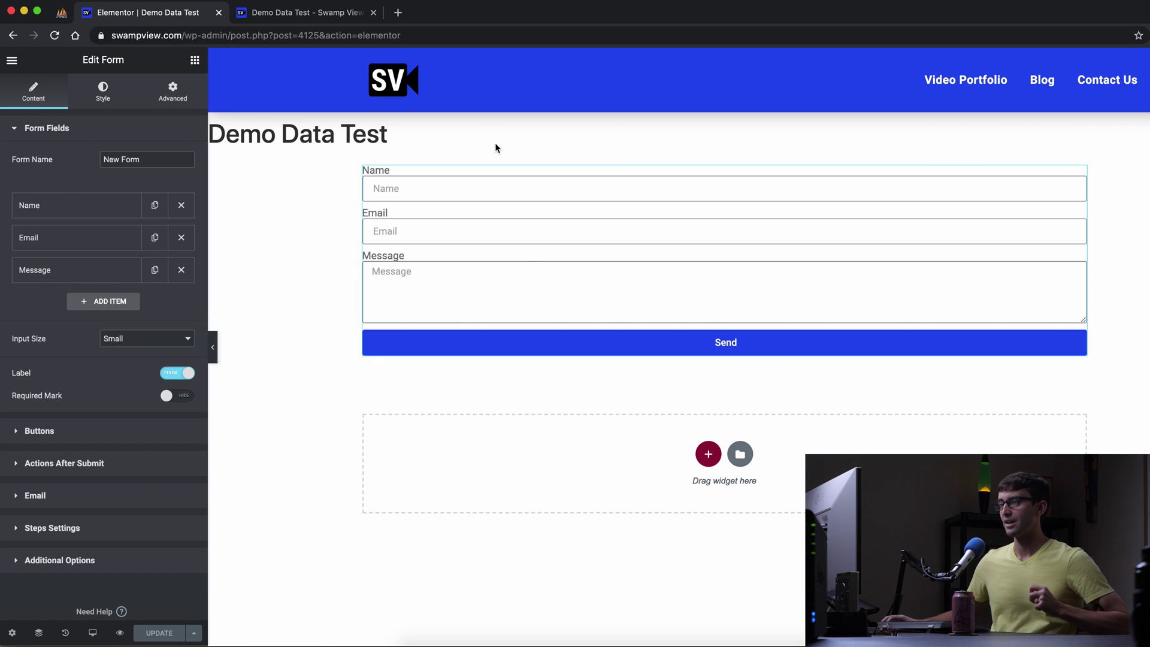
pyautogui.click(79, 471)
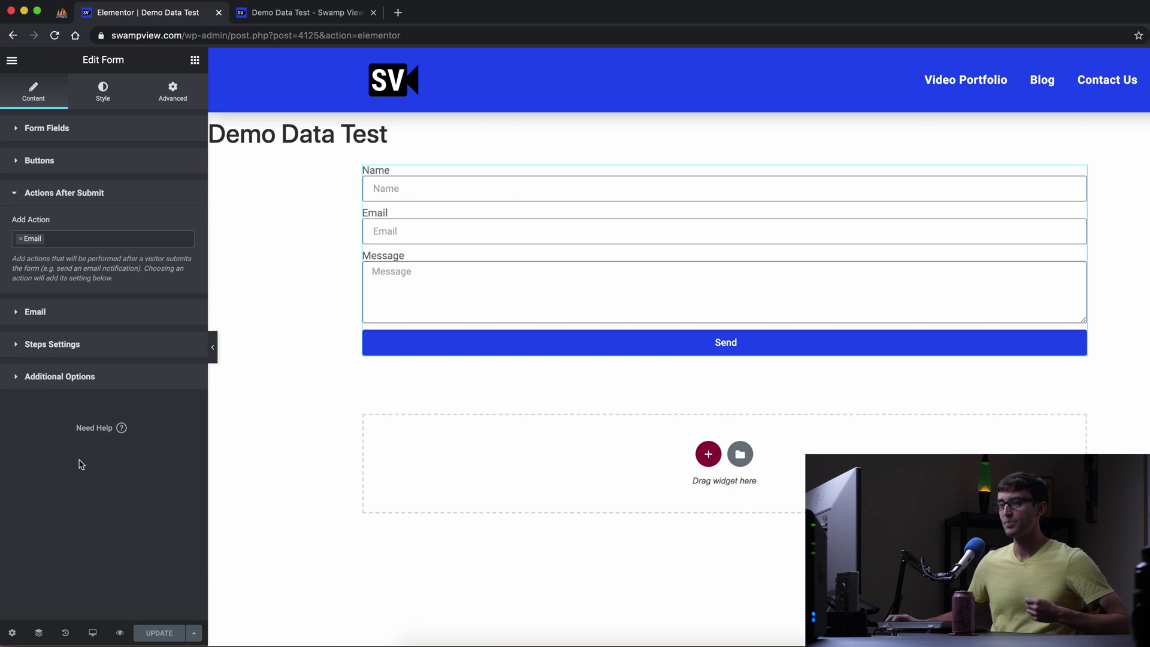
pyautogui.click(19, 239)
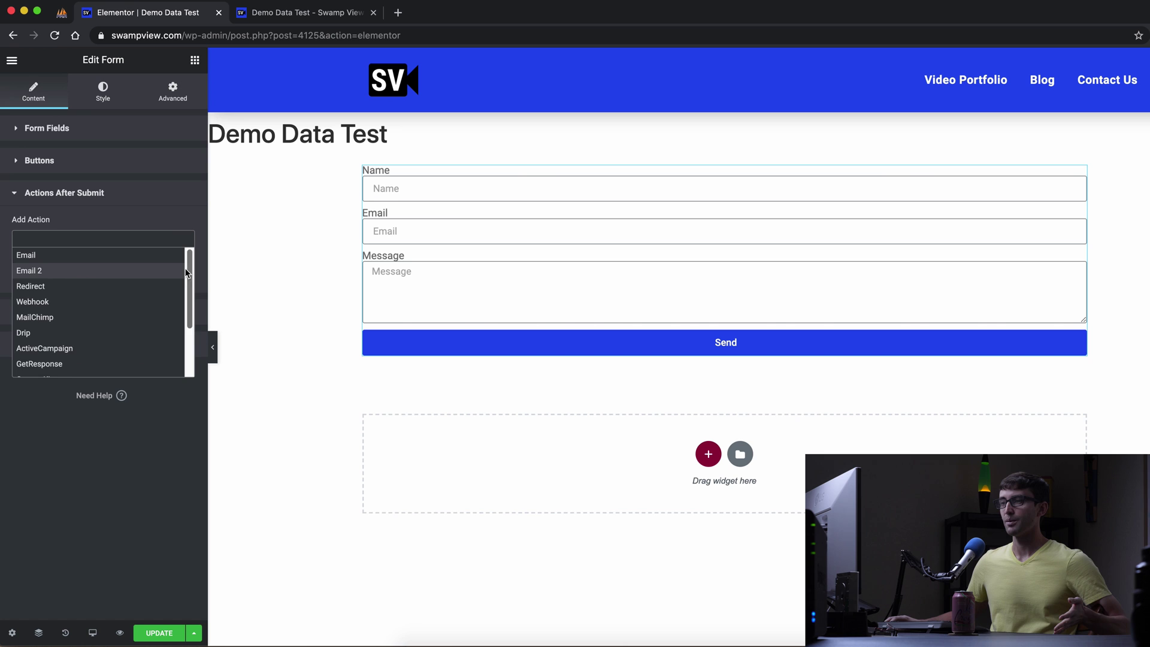
pyautogui.moveTo(187, 271); pyautogui.dragTo(188, 326)
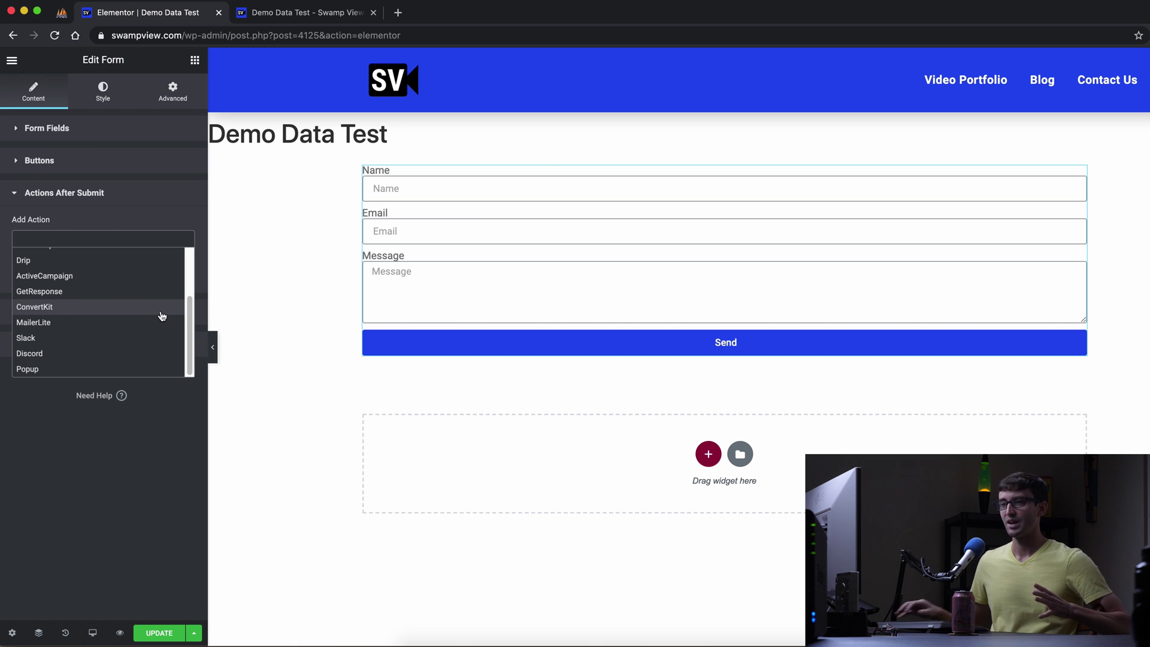
pyautogui.moveTo(188, 305); pyautogui.dragTo(203, 260)
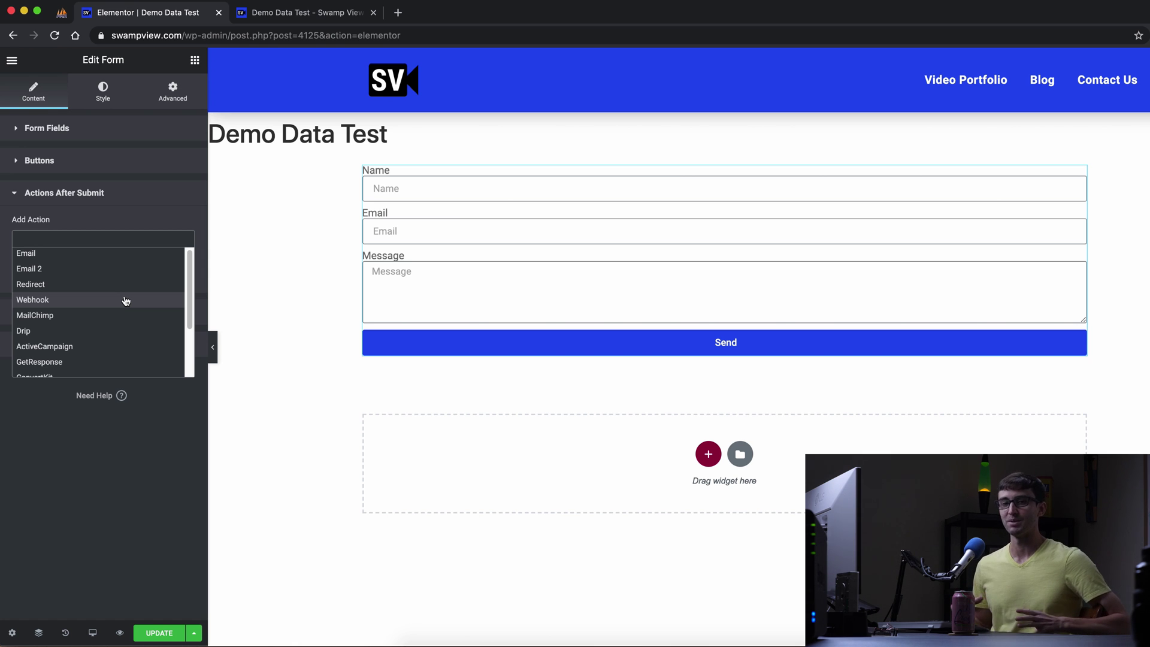
pyautogui.click(92, 496)
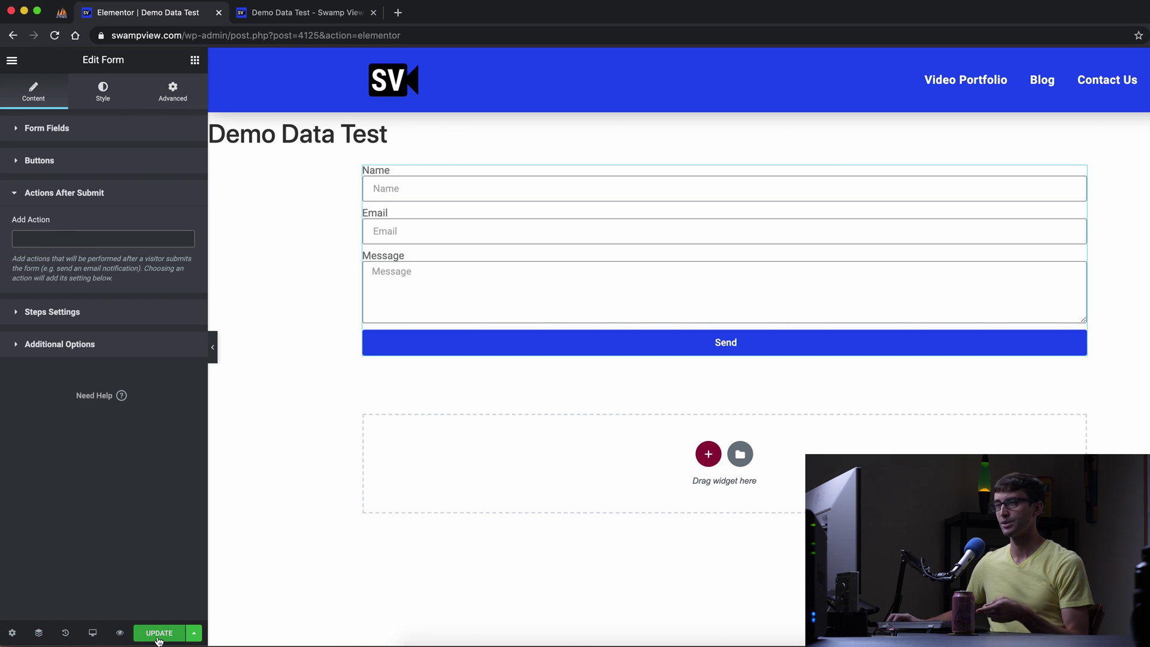
pyautogui.click(159, 634)
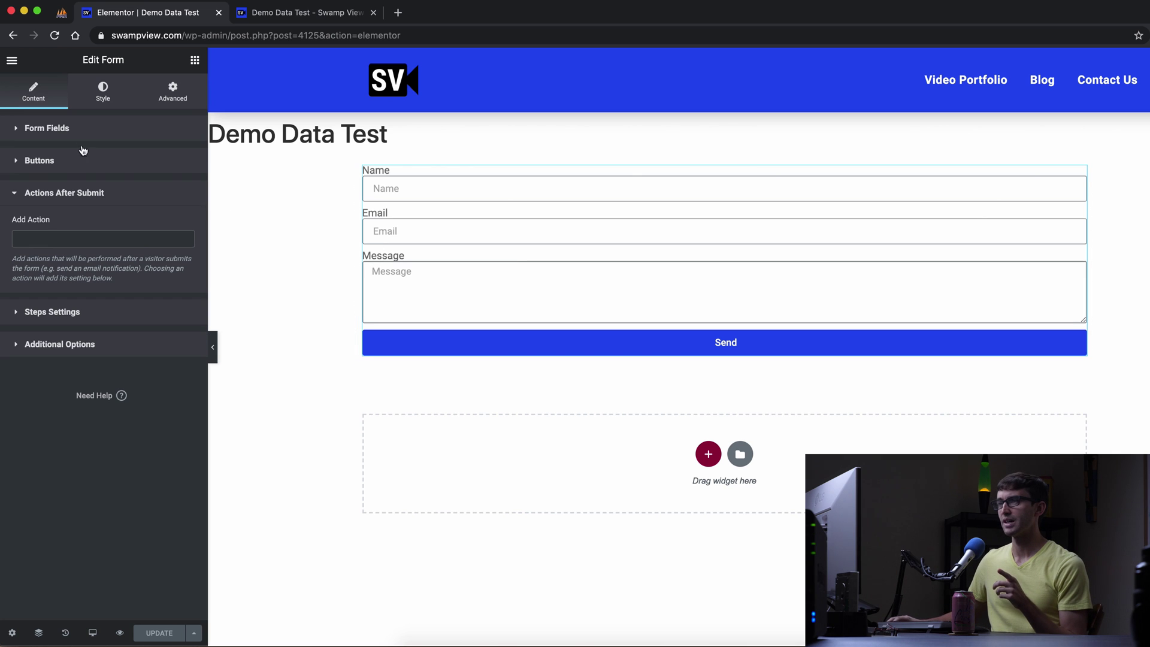
# Check the field IDs name, email and message in each field's Advanced settings, then go to phpMyAdmin.
pyautogui.click(60, 133)
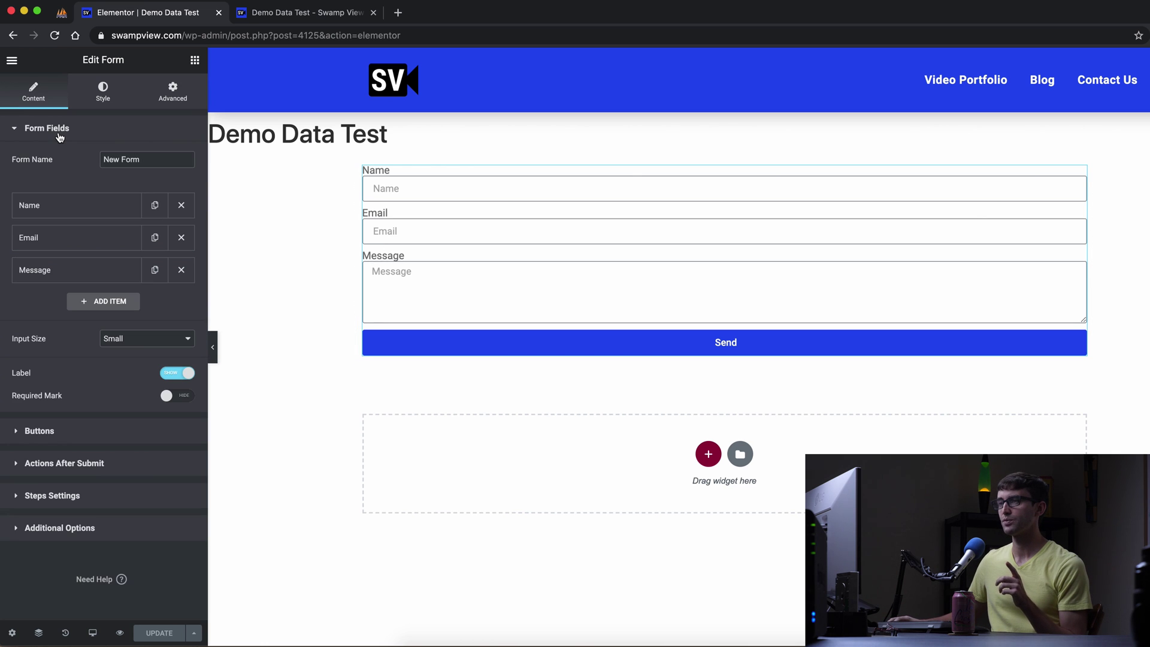
pyautogui.click(77, 214)
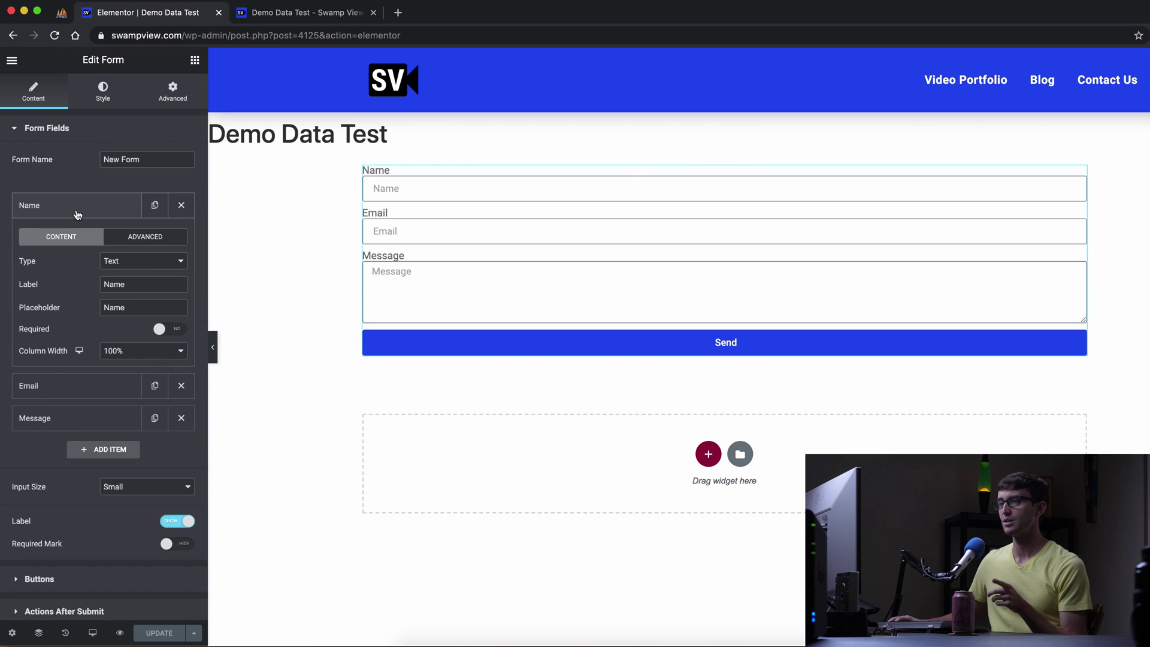
pyautogui.click(130, 238)
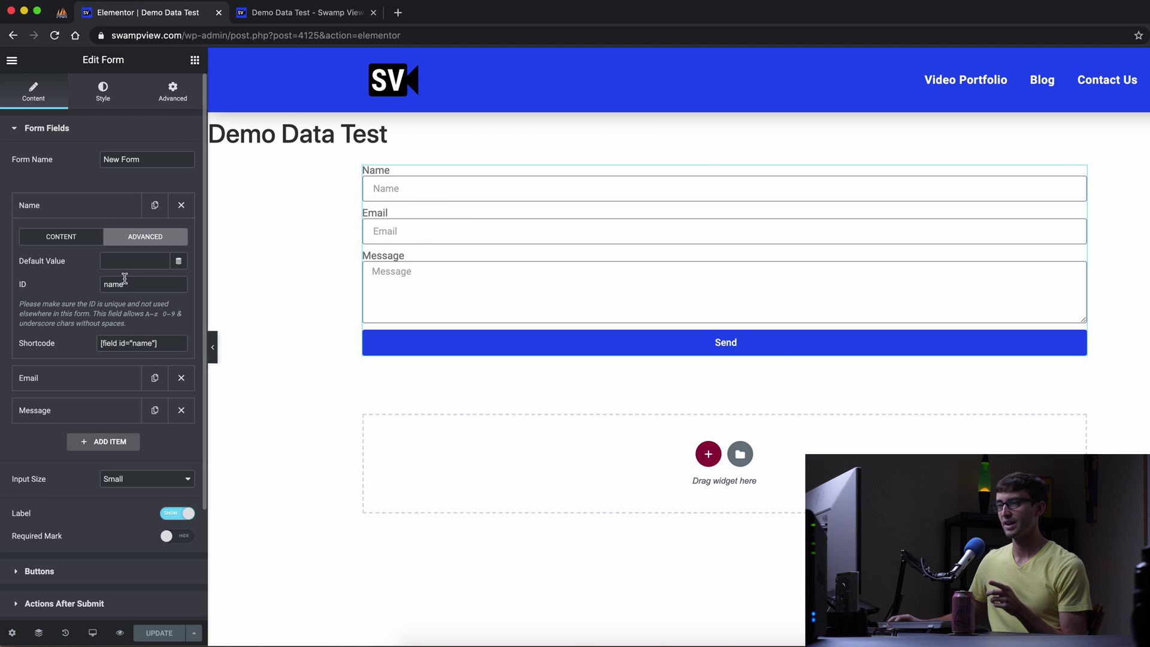
pyautogui.click(107, 379)
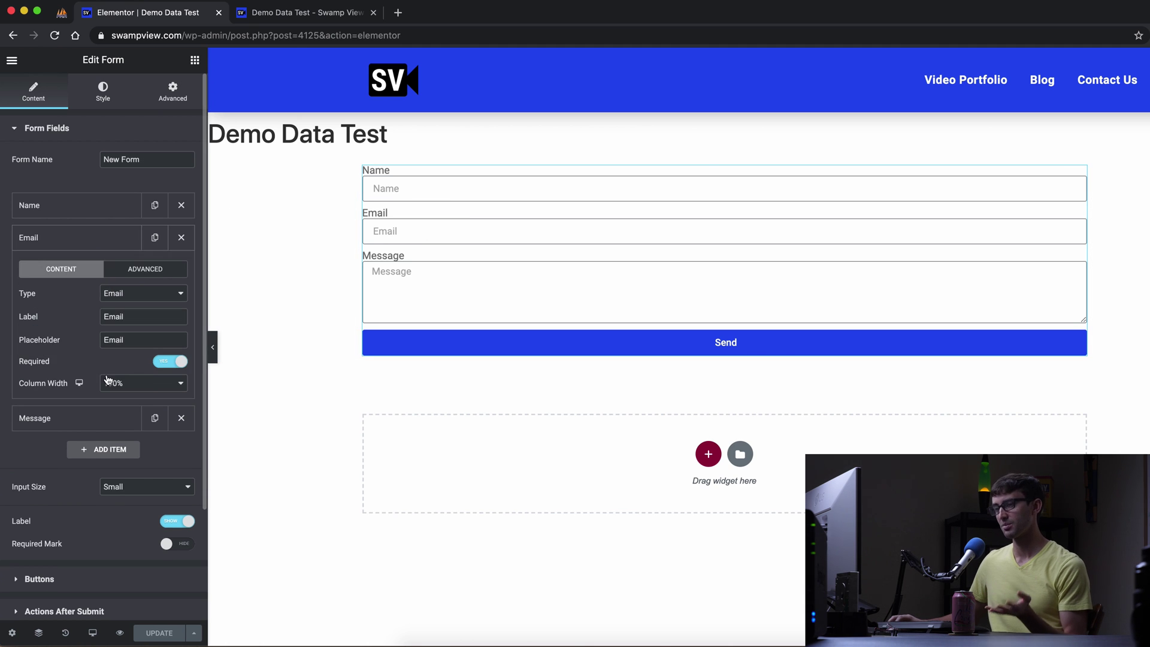
pyautogui.click(123, 270)
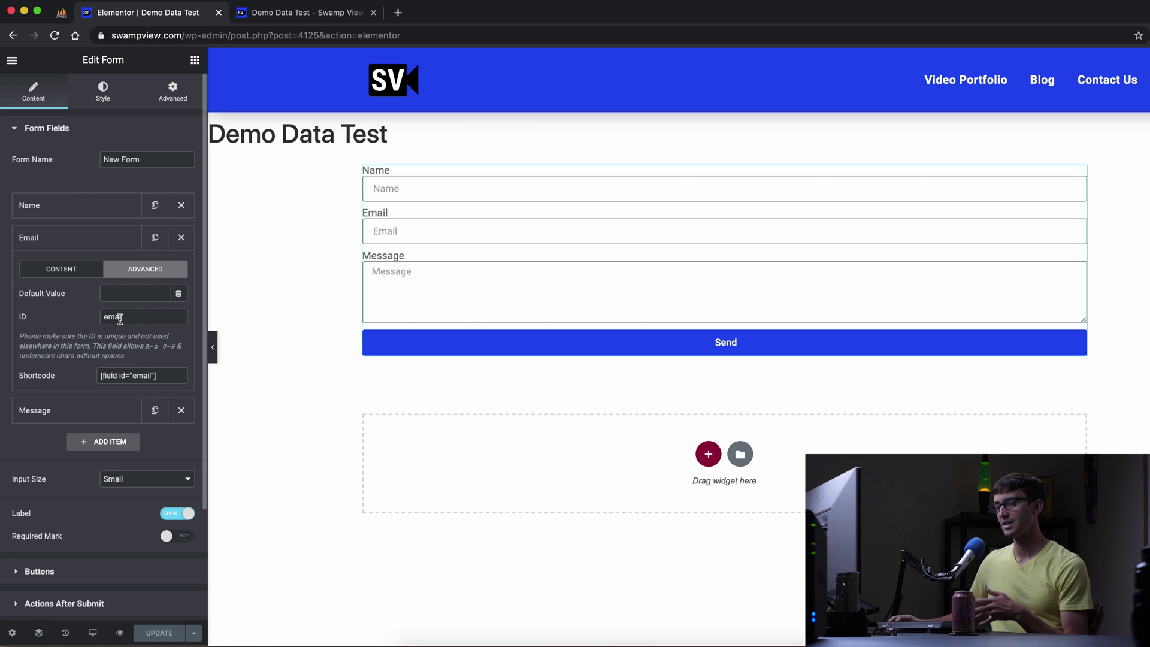
pyautogui.click(97, 418)
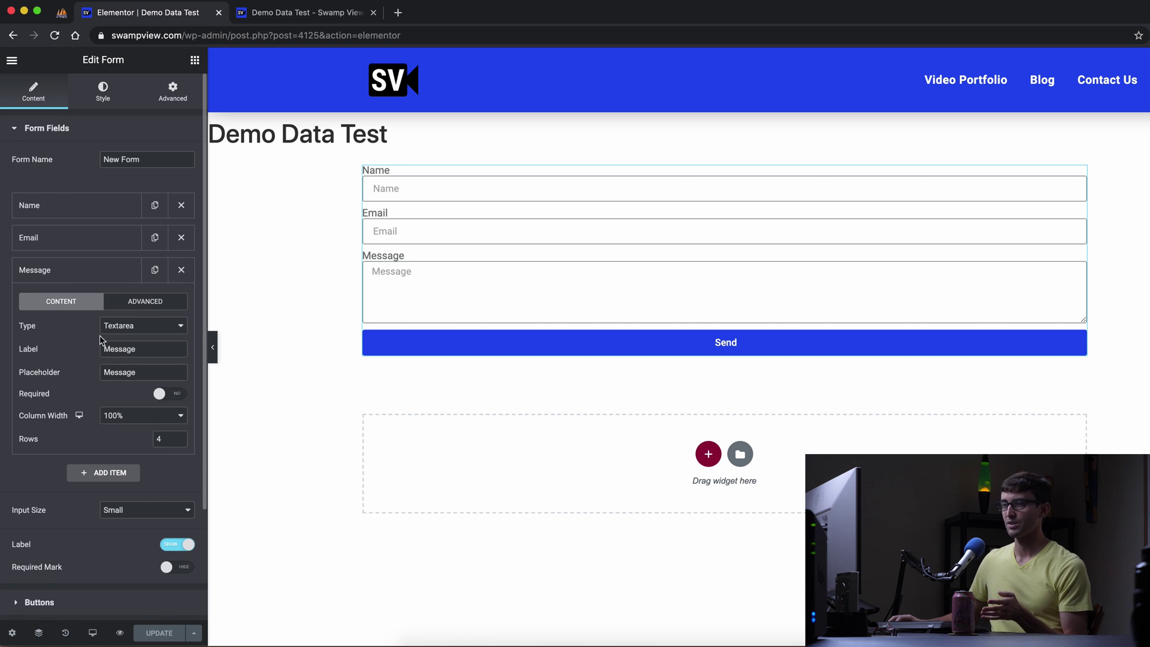
pyautogui.click(128, 306)
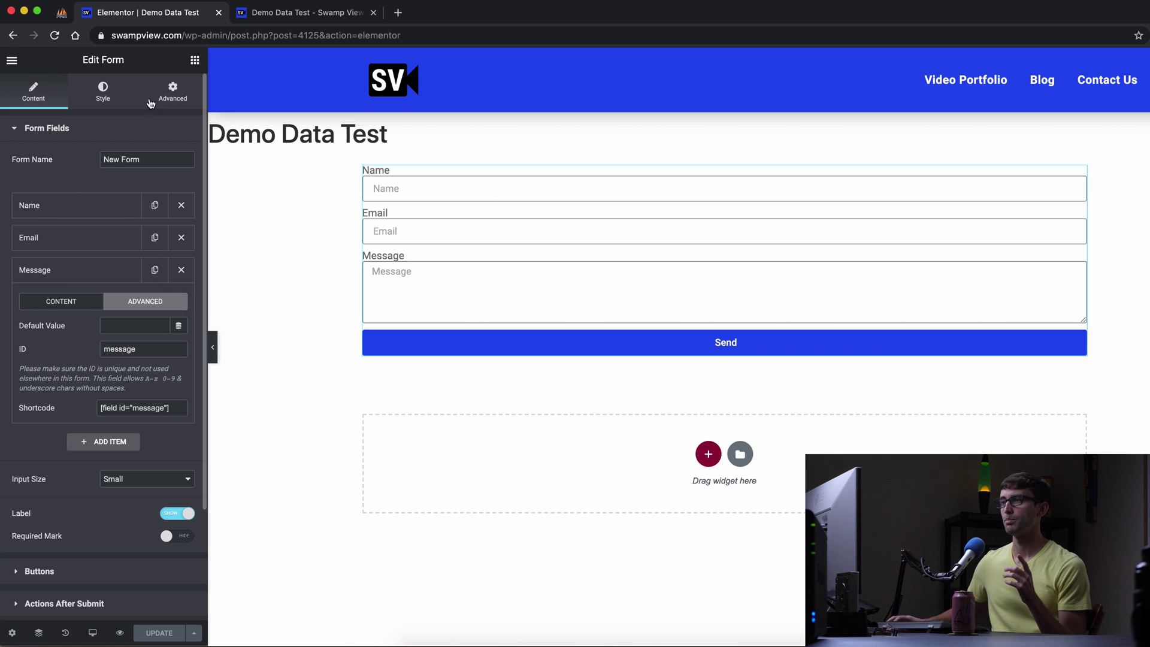
pyautogui.click(62, 21)
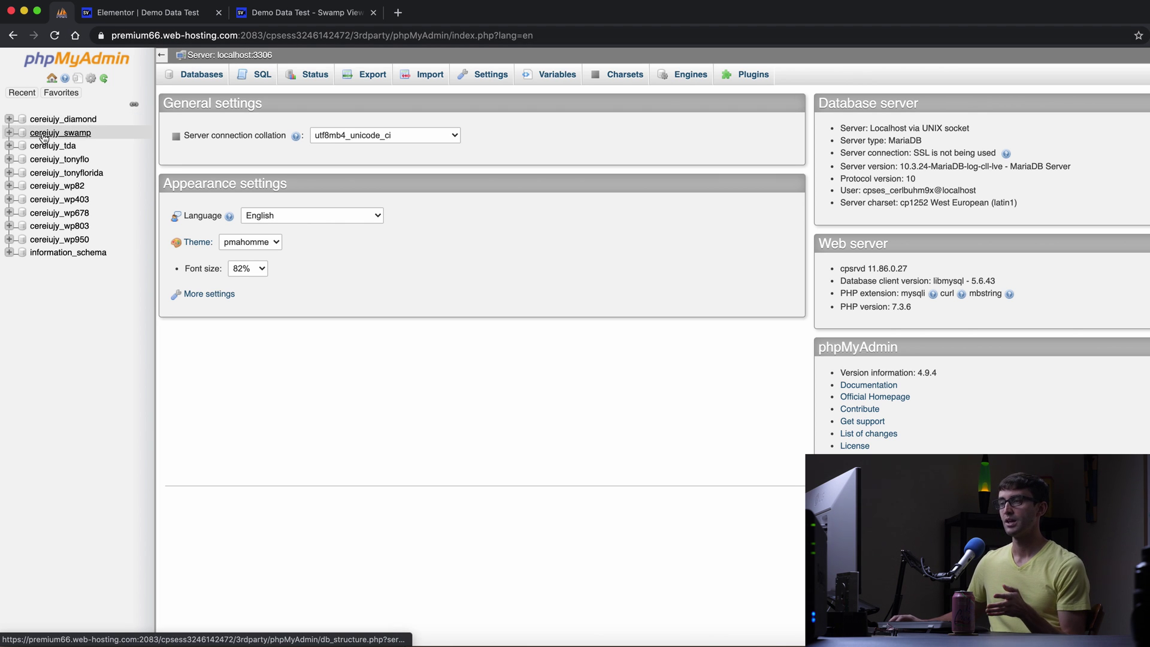
# Start a new table in cereiujy_swamp with columns Name, Email and Message.
pyautogui.click(10, 134)
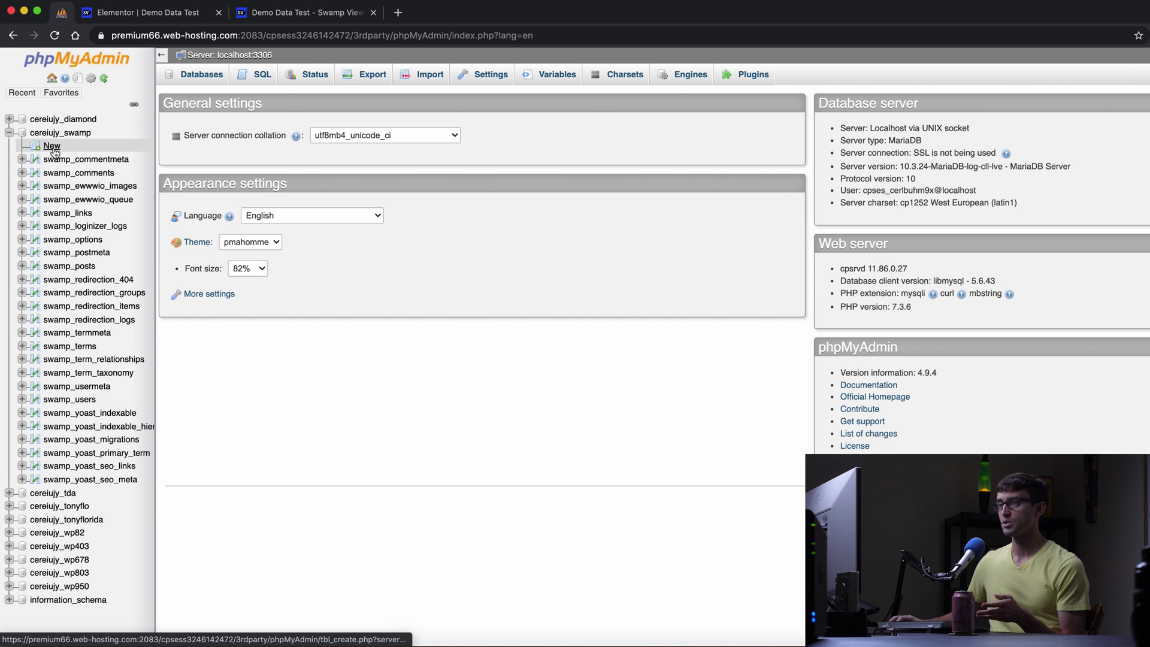
pyautogui.click(55, 151)
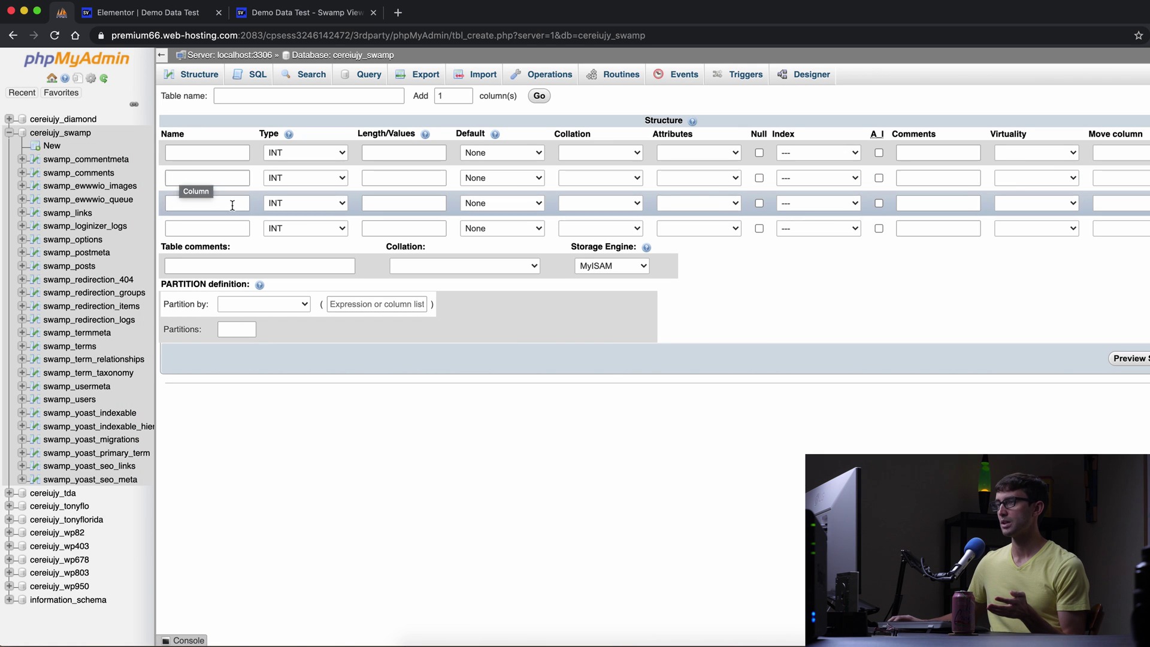
pyautogui.click(211, 157)
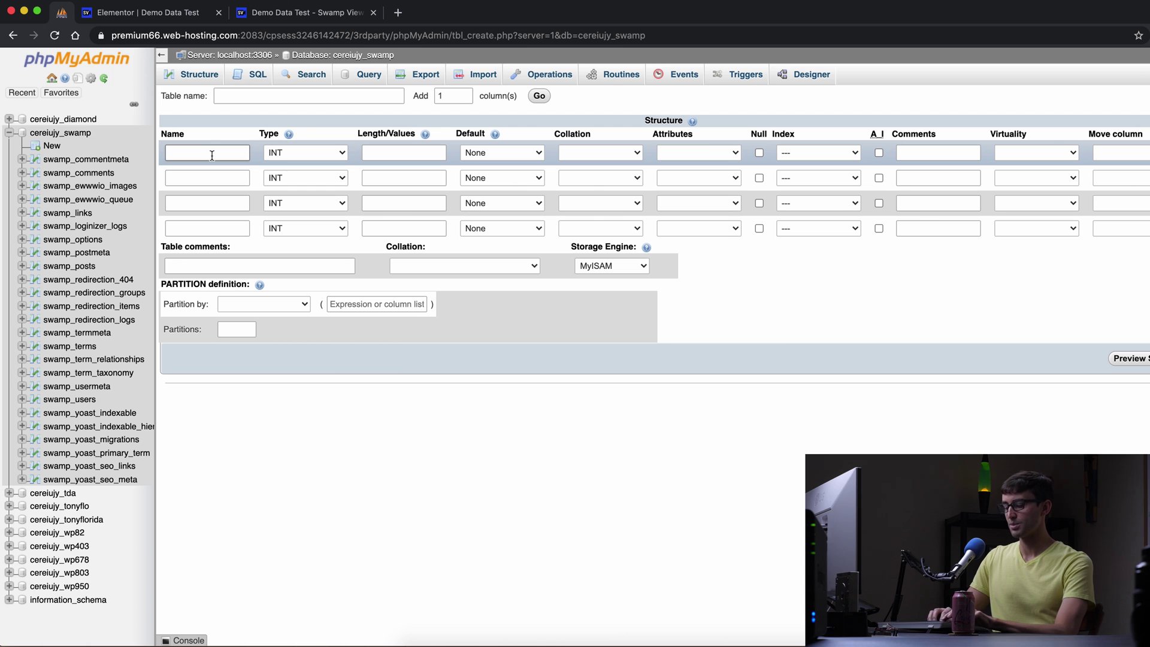
pyautogui.write('Name')
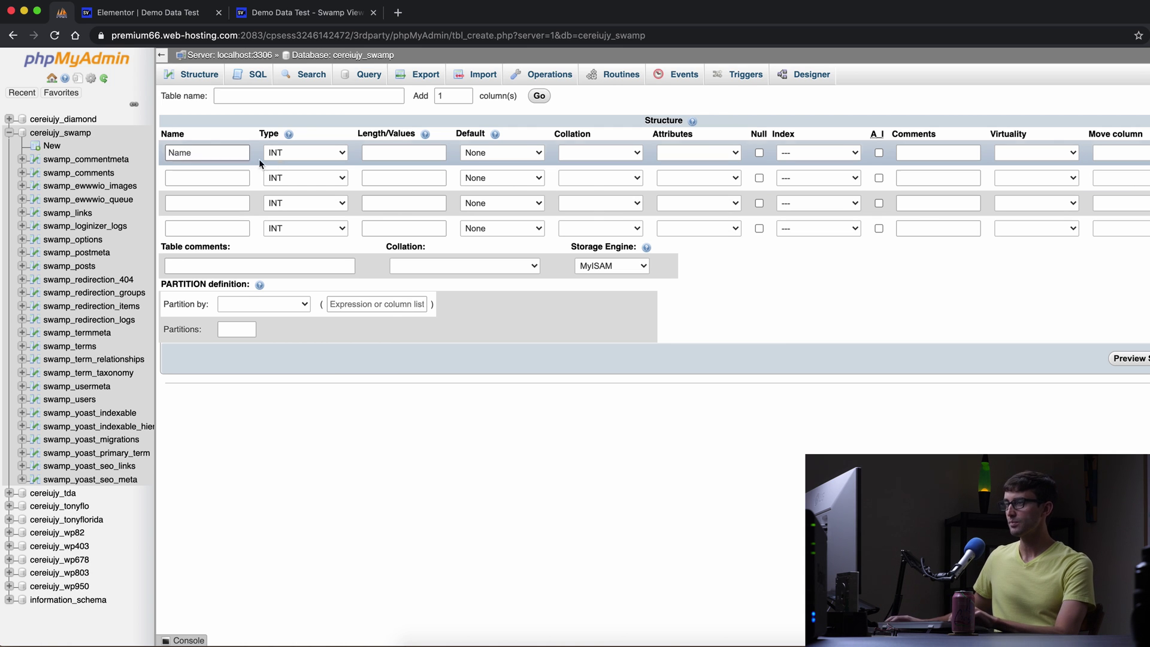
pyautogui.press('Tab')
pyautogui.write('Ema')
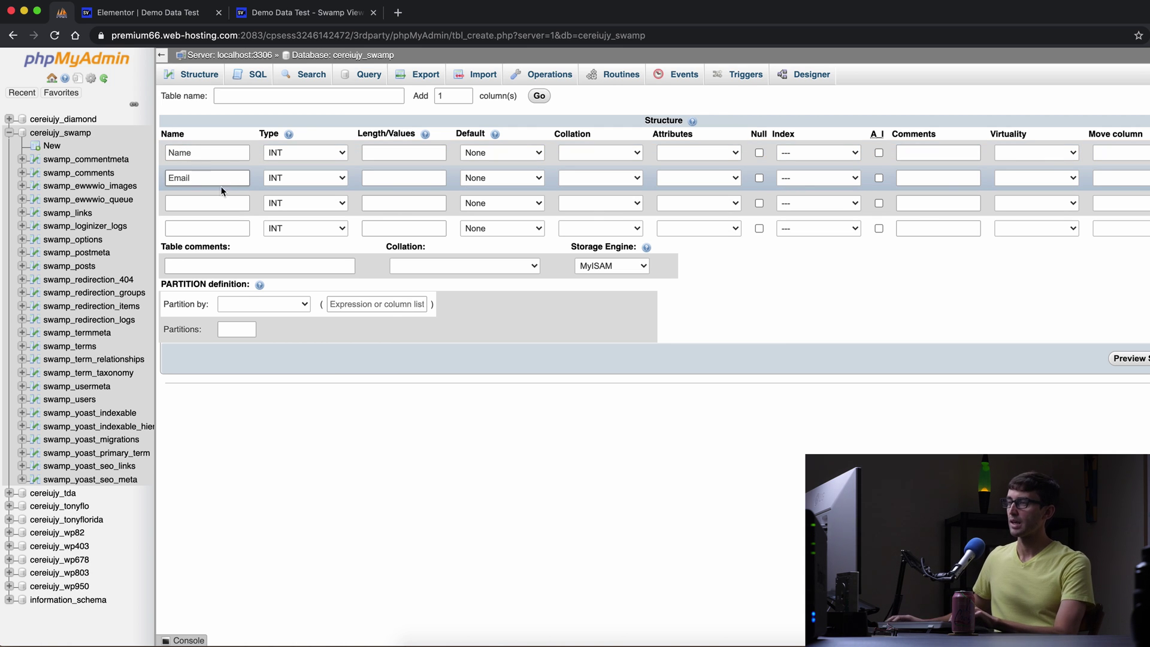
pyautogui.click(211, 201)
pyautogui.write('Message')
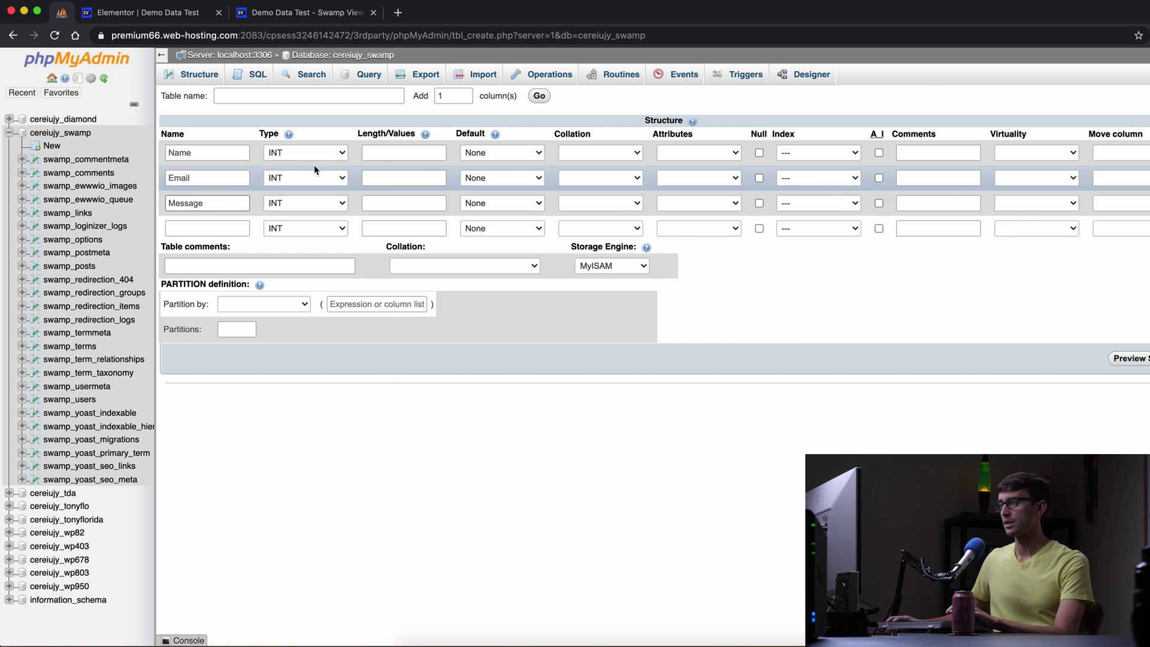
# Set the Name, Email and Message column types to TEXT and try saving the table.
pyautogui.click(322, 153)
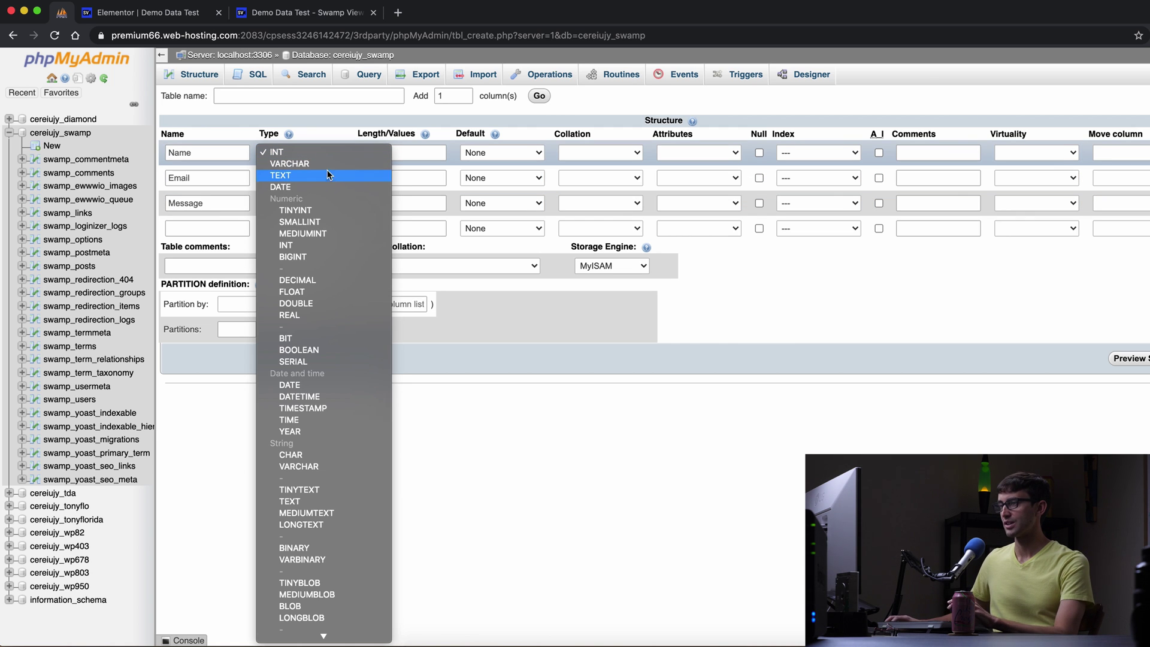
pyautogui.click(336, 175)
pyautogui.click(312, 178)
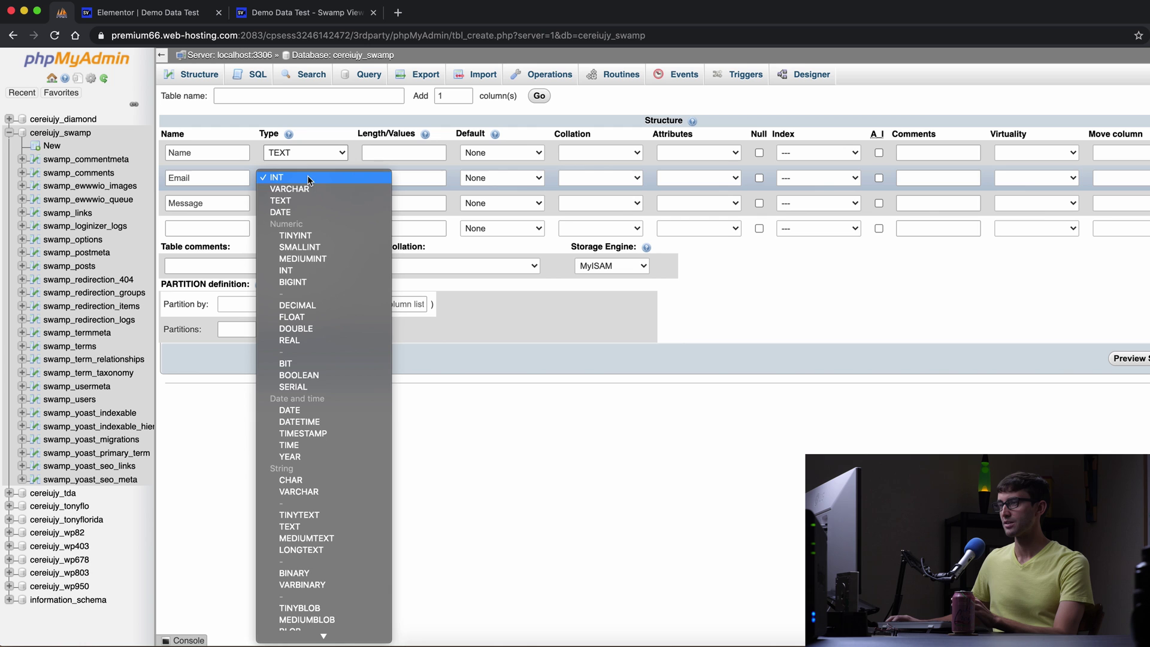
pyautogui.click(312, 198)
pyautogui.click(310, 208)
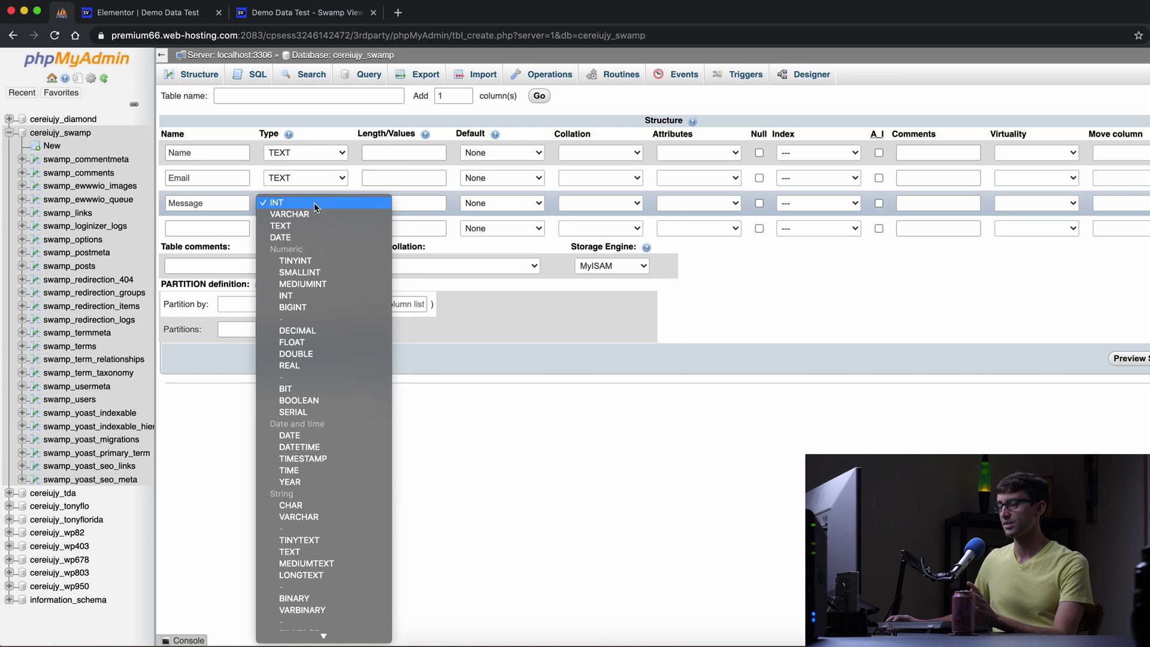
pyautogui.click(319, 226)
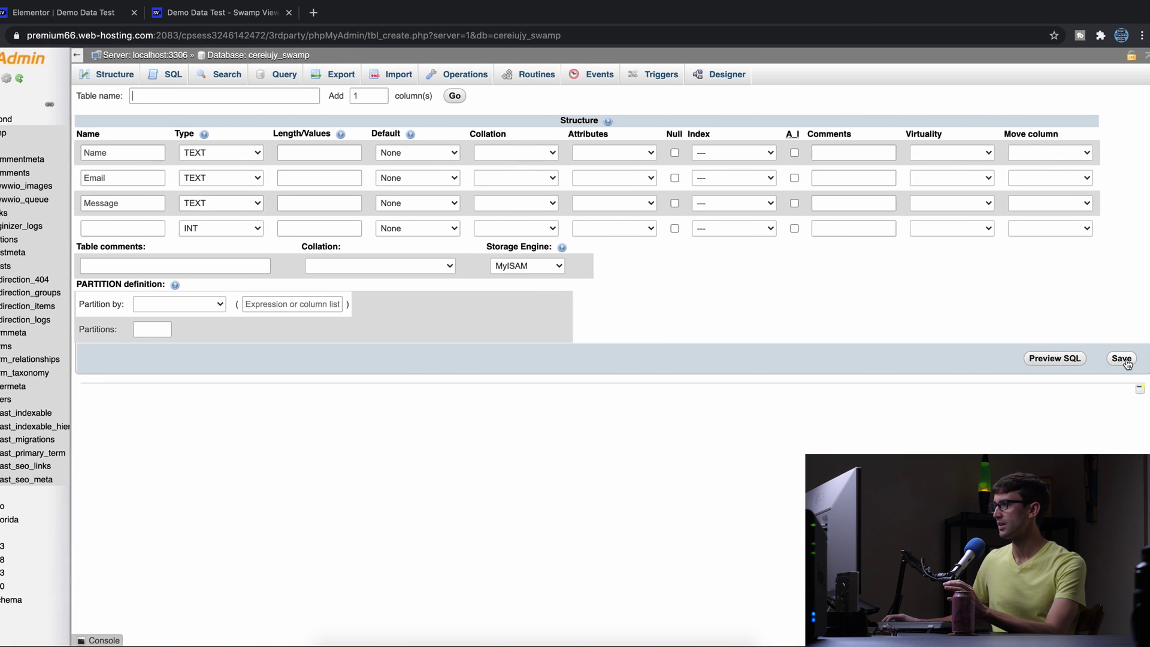
pyautogui.click(1118, 360)
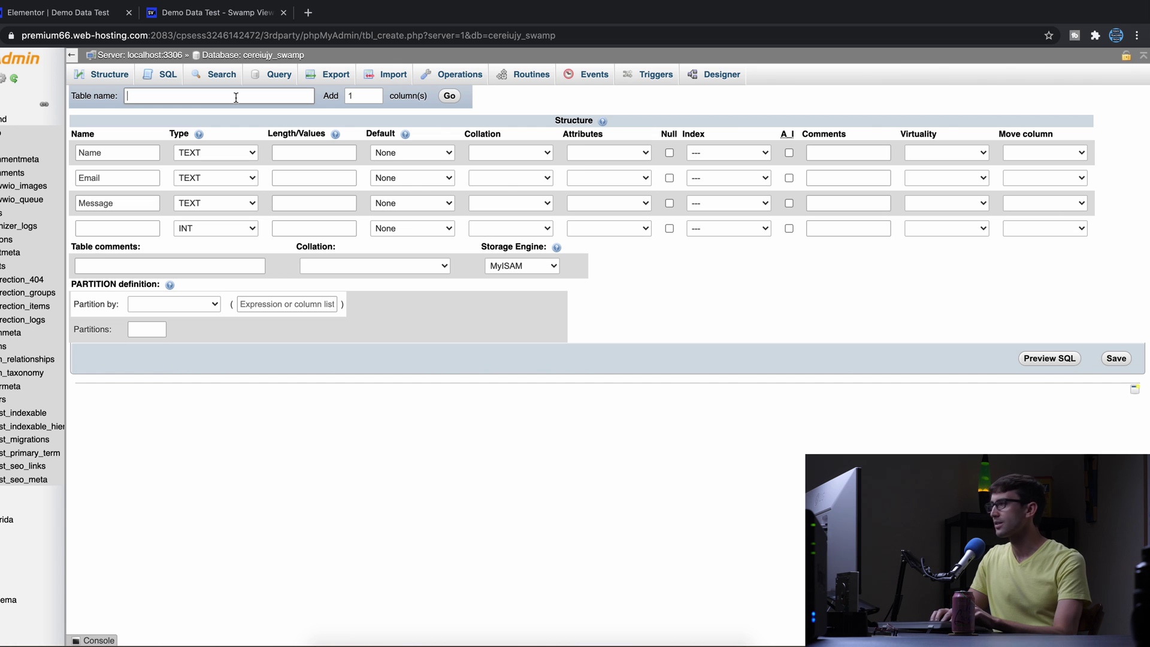
# Name the table 'demo' and submit it with Go.
pyautogui.write('demo')
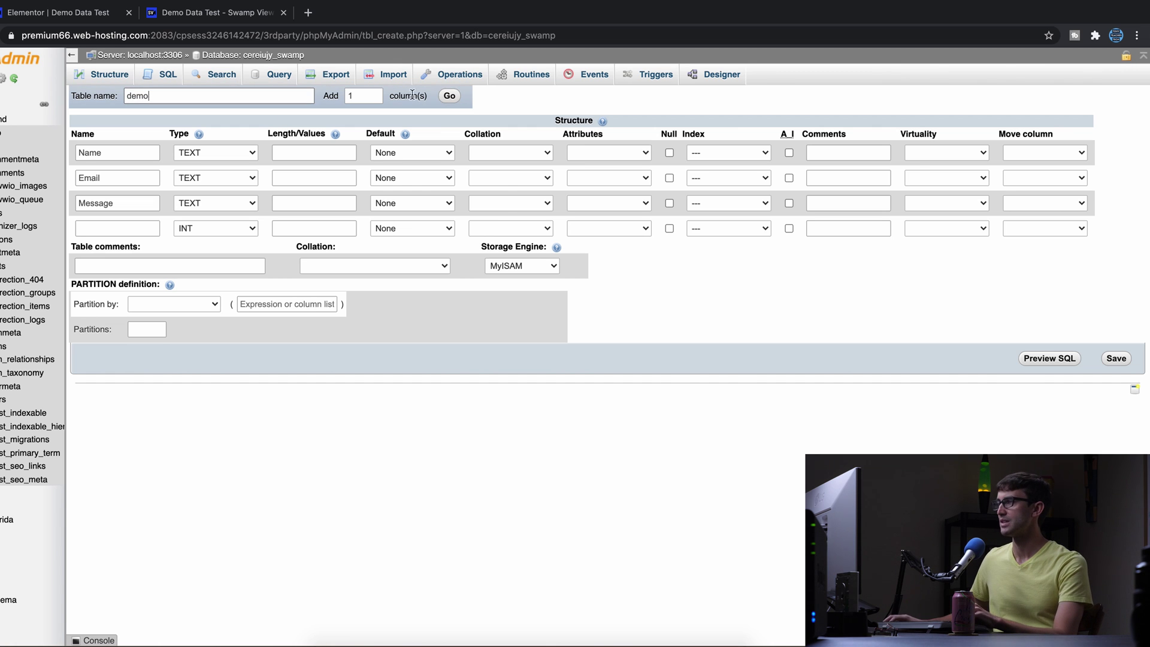
pyautogui.click(449, 97)
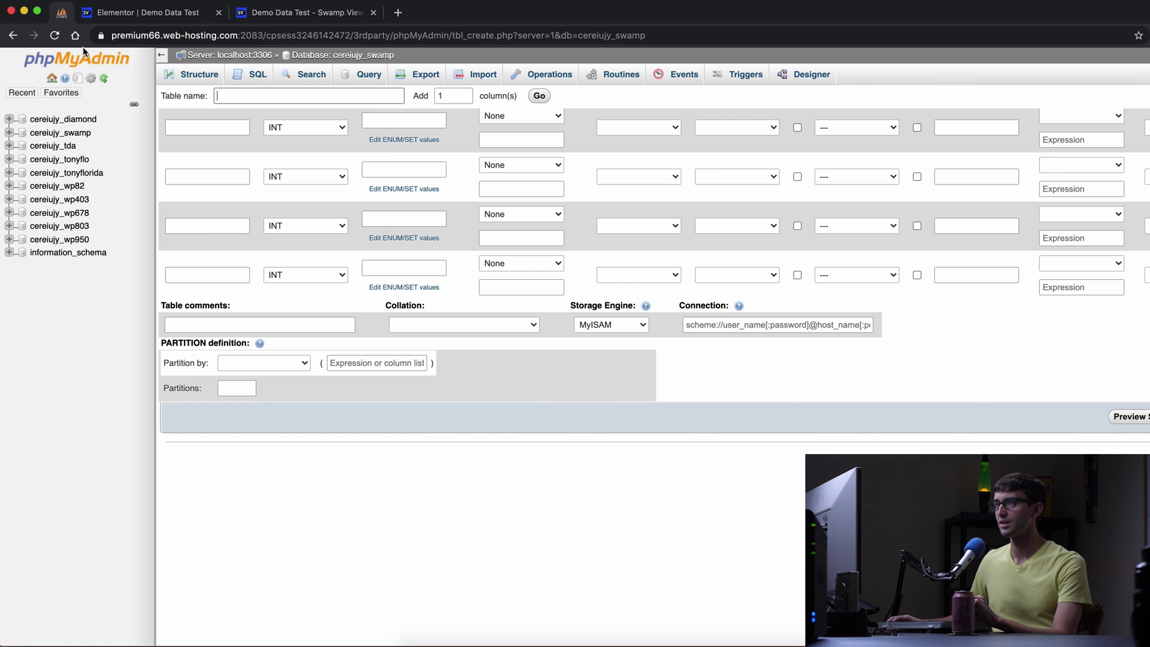
# Reload phpMyAdmin and browse the demo table, confirming it has Name, Email, Message columns but zero rows.
pyautogui.click(56, 36)
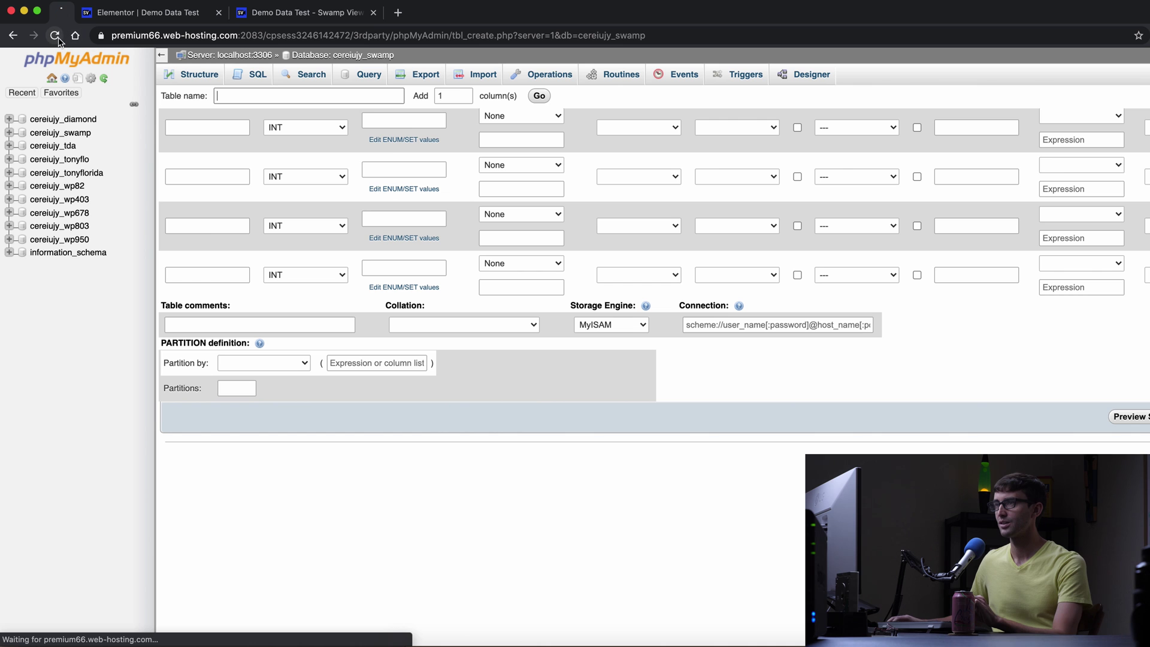
pyautogui.click(60, 132)
pyautogui.click(54, 160)
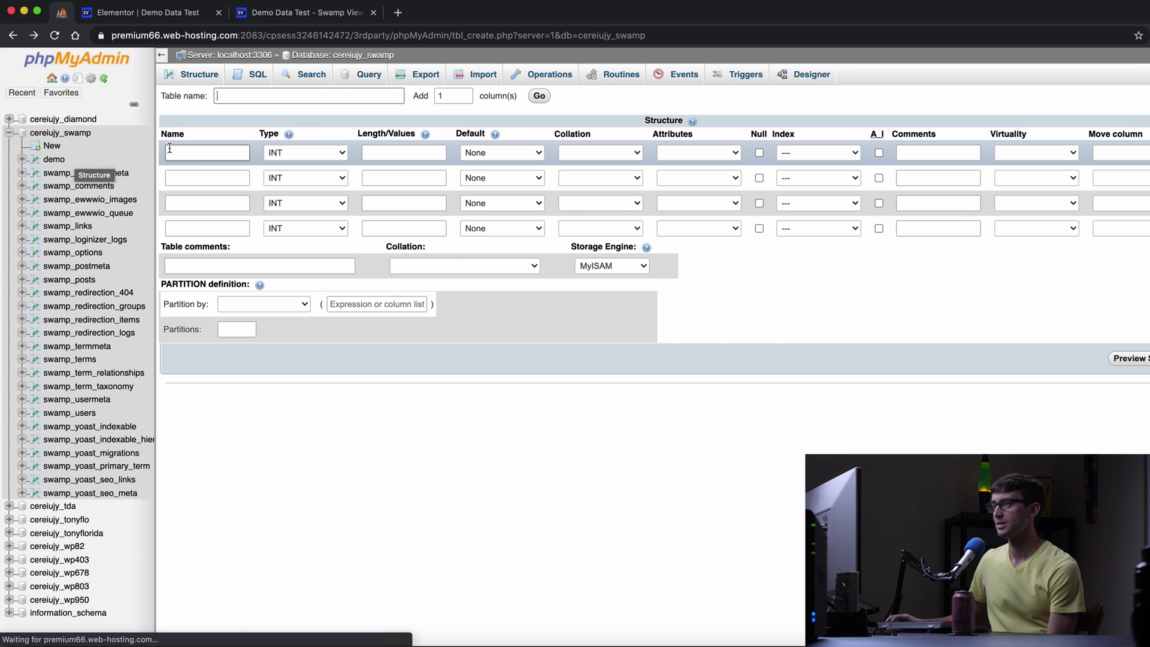
pyautogui.click(54, 160)
pyautogui.click(199, 154)
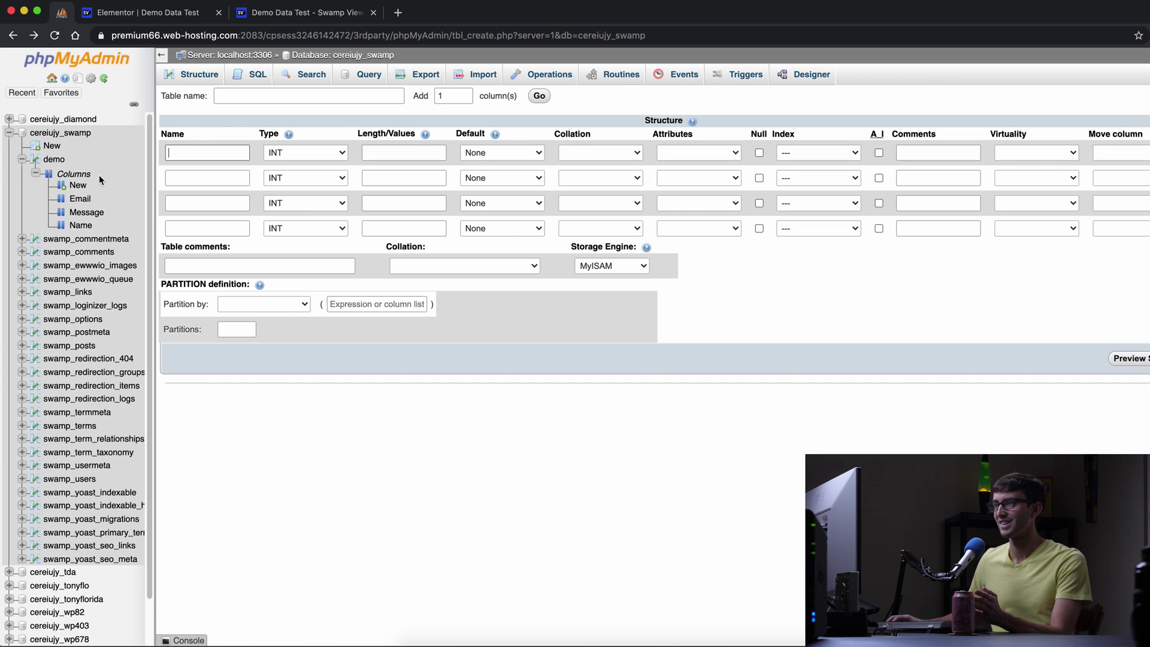
pyautogui.click(201, 79)
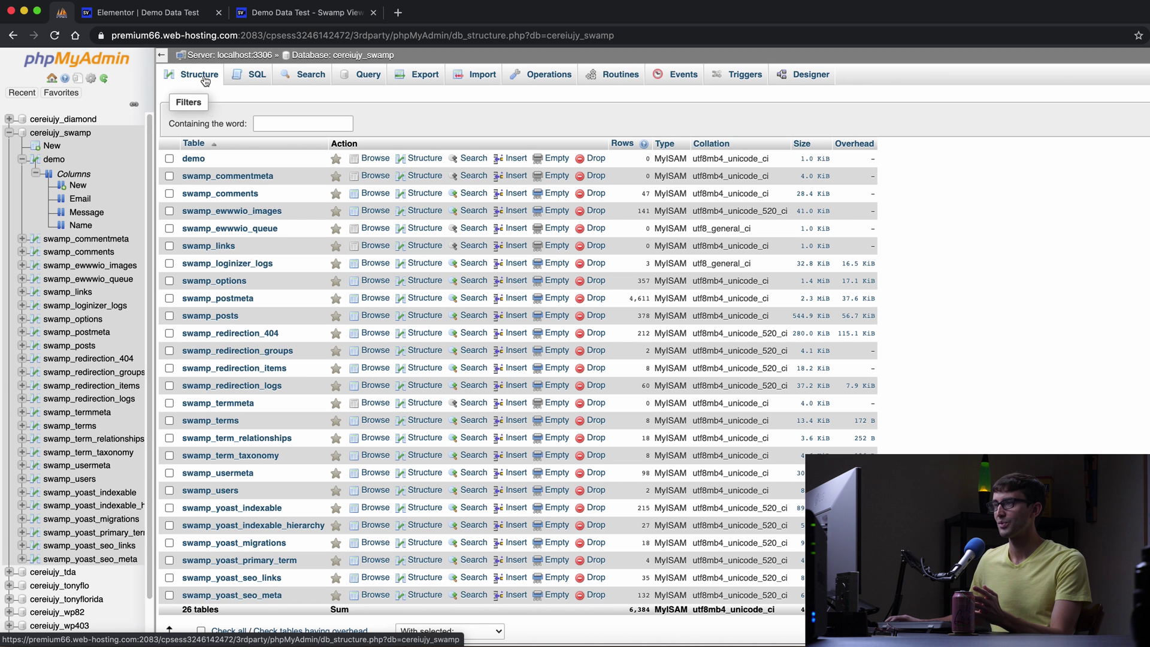
pyautogui.click(197, 160)
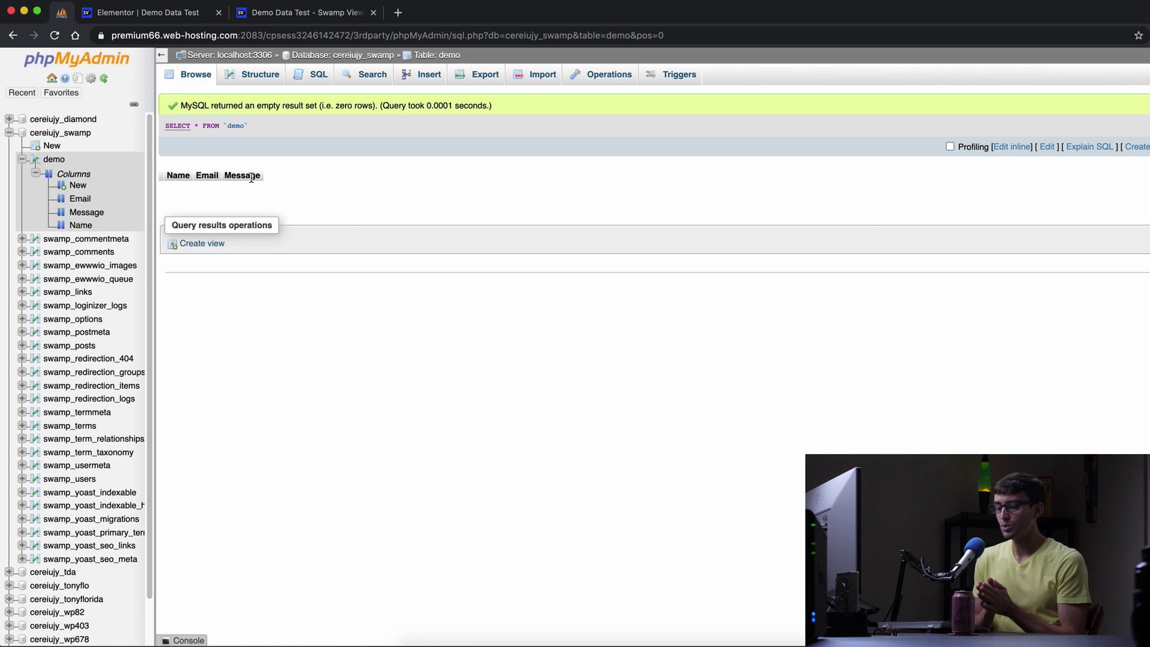
pyautogui.click(326, 17)
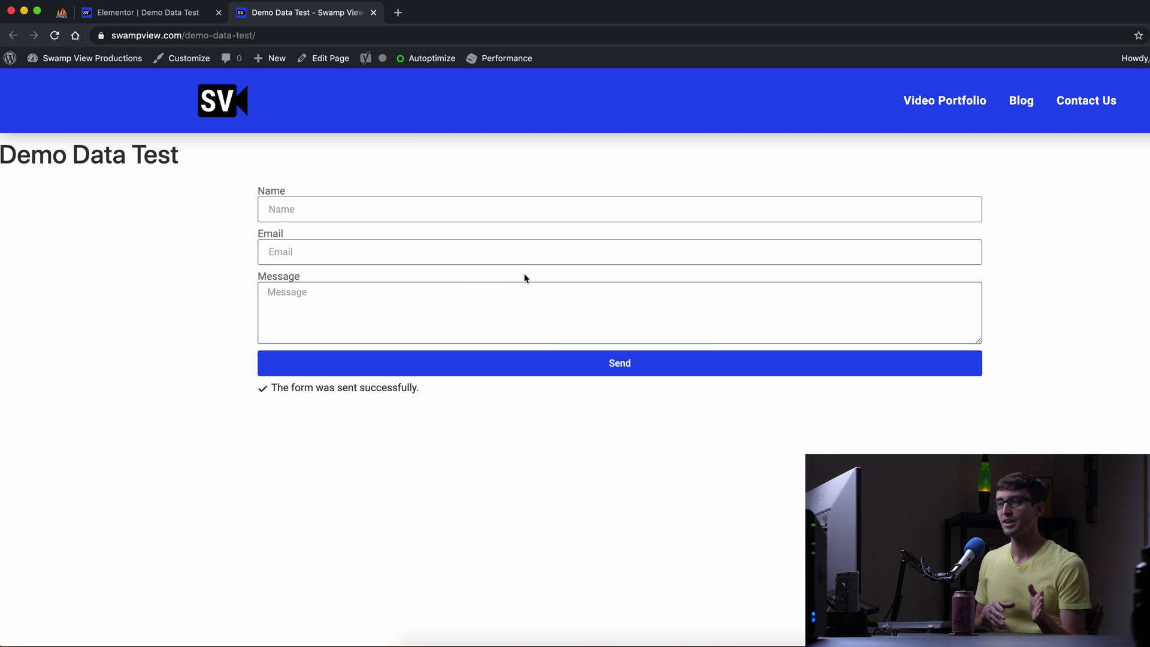
# Exit the Elementor editor to the dashboard and open Appearance > Theme Editor.
pyautogui.click(147, 17)
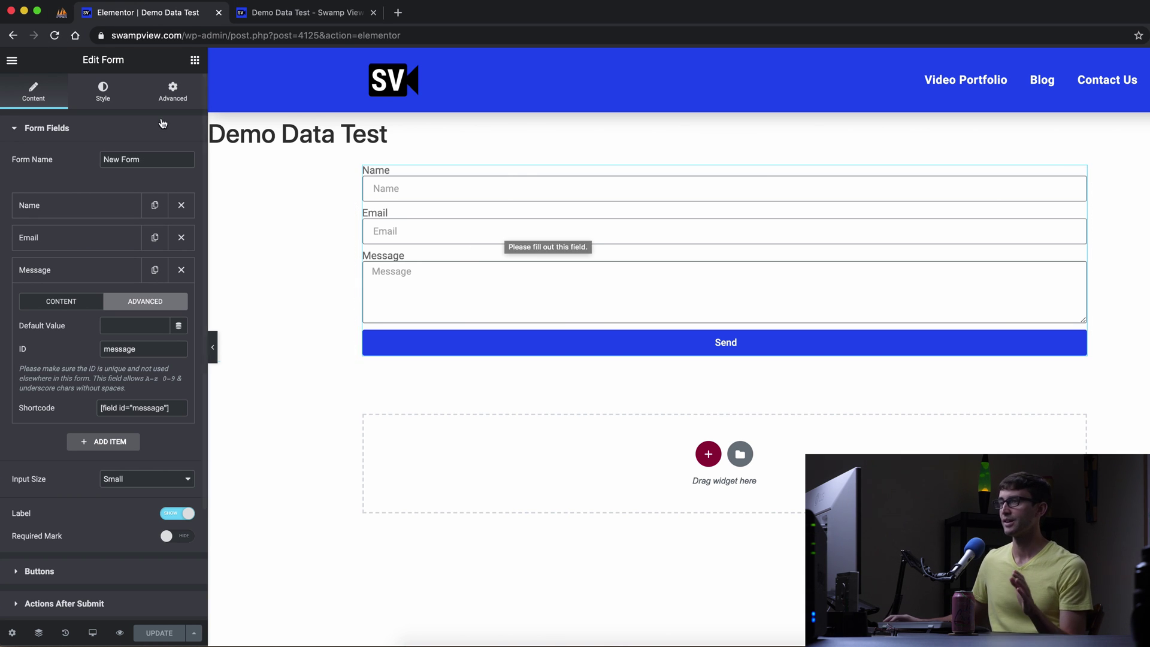
pyautogui.click(8, 69)
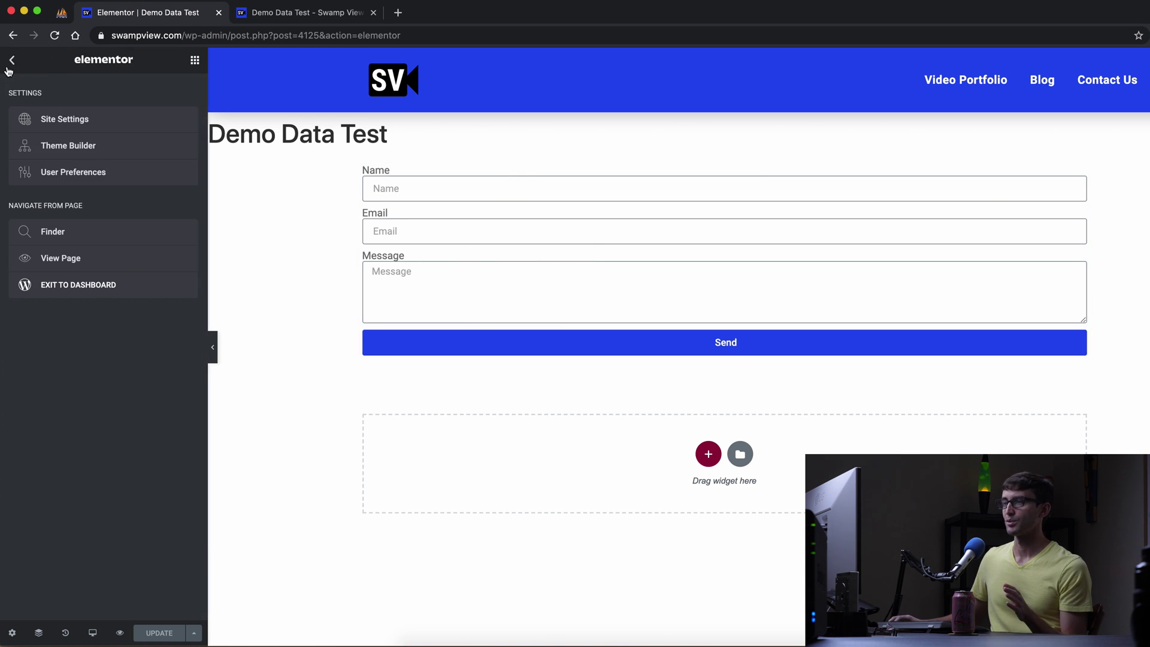
pyautogui.click(117, 293)
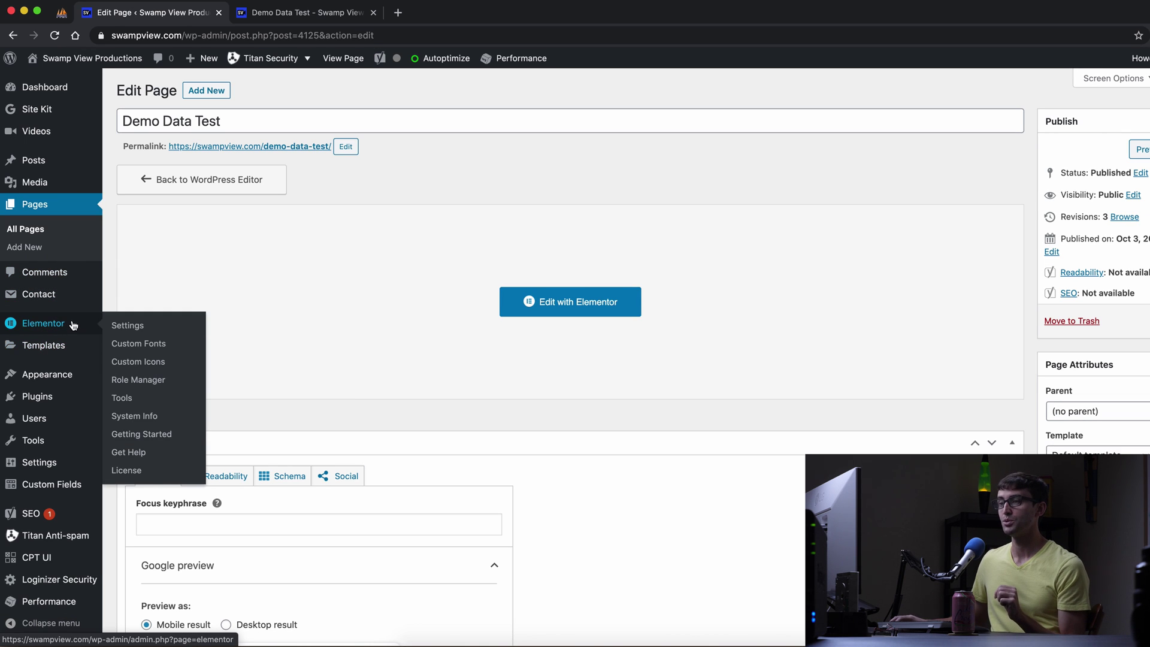
pyautogui.moveTo(69, 365)
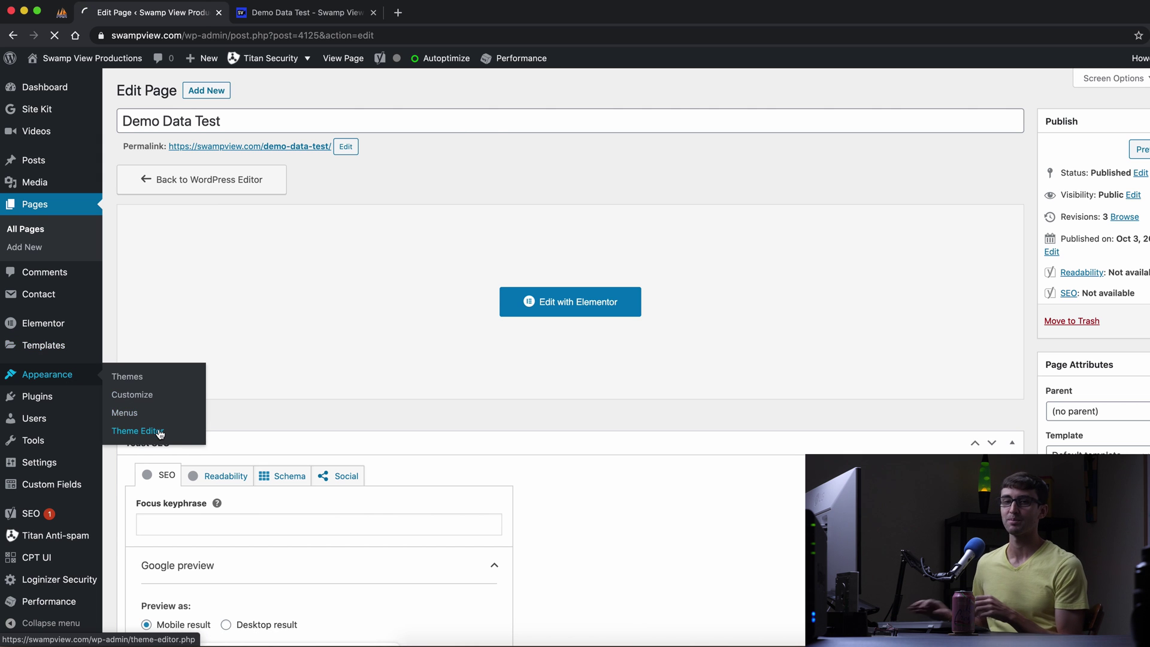
pyautogui.click(159, 433)
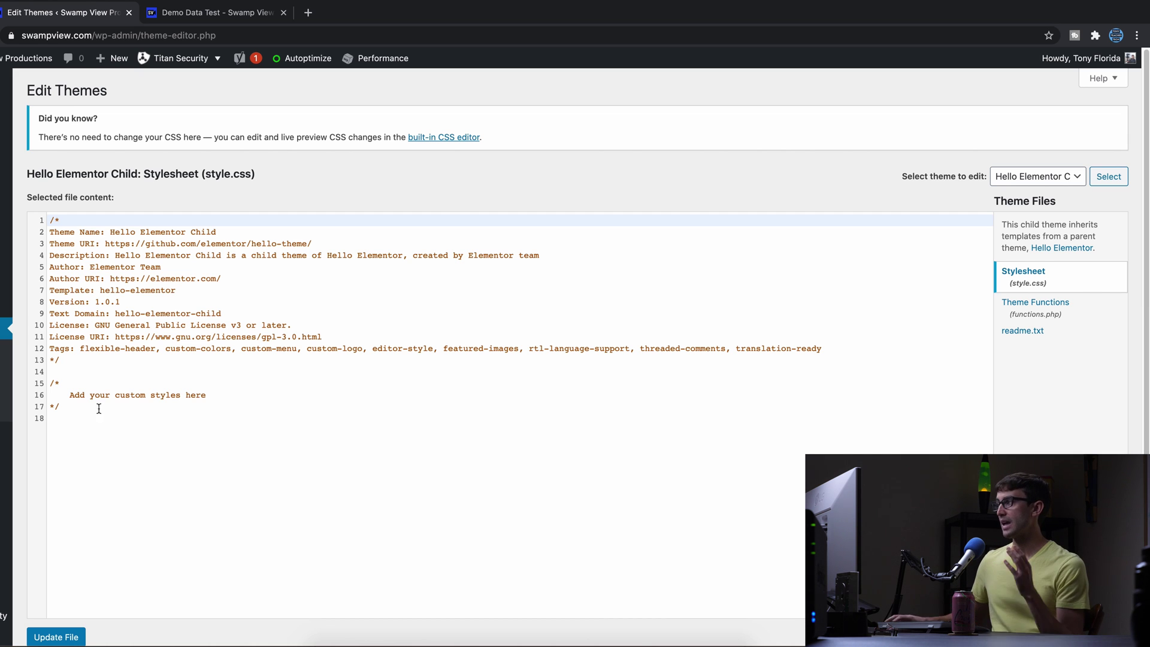
# Paste an elementor_pro/forms/new_record hook after line 30 of Hello Elementor Child's functions.php.
pyautogui.click(1046, 177)
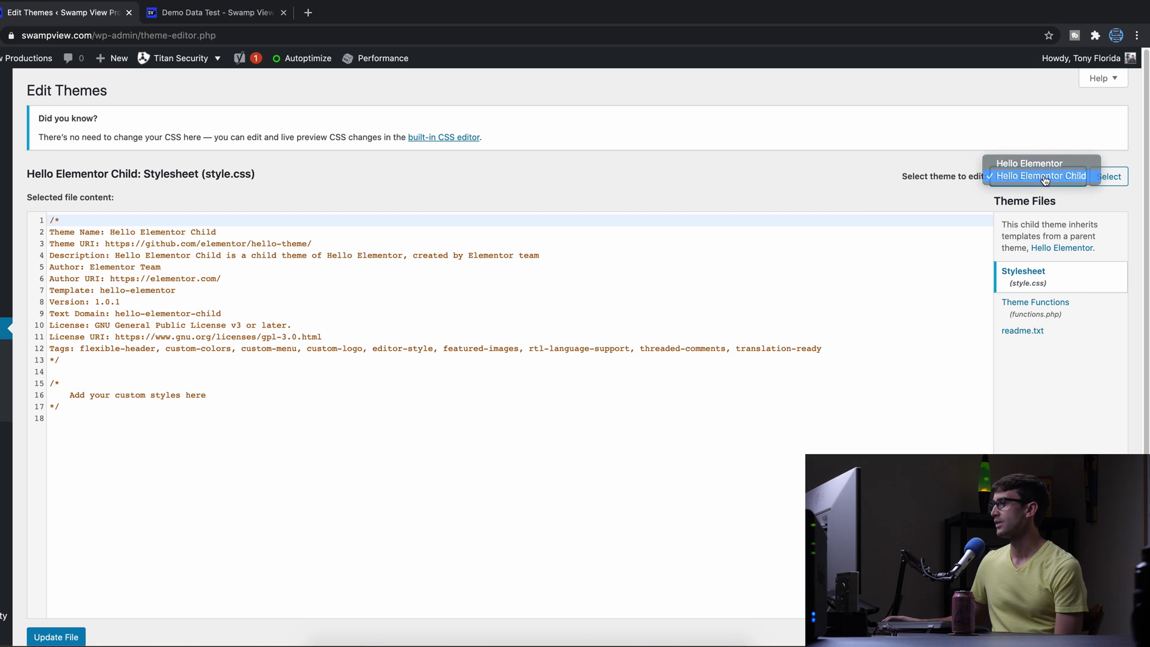
pyautogui.click(1046, 177)
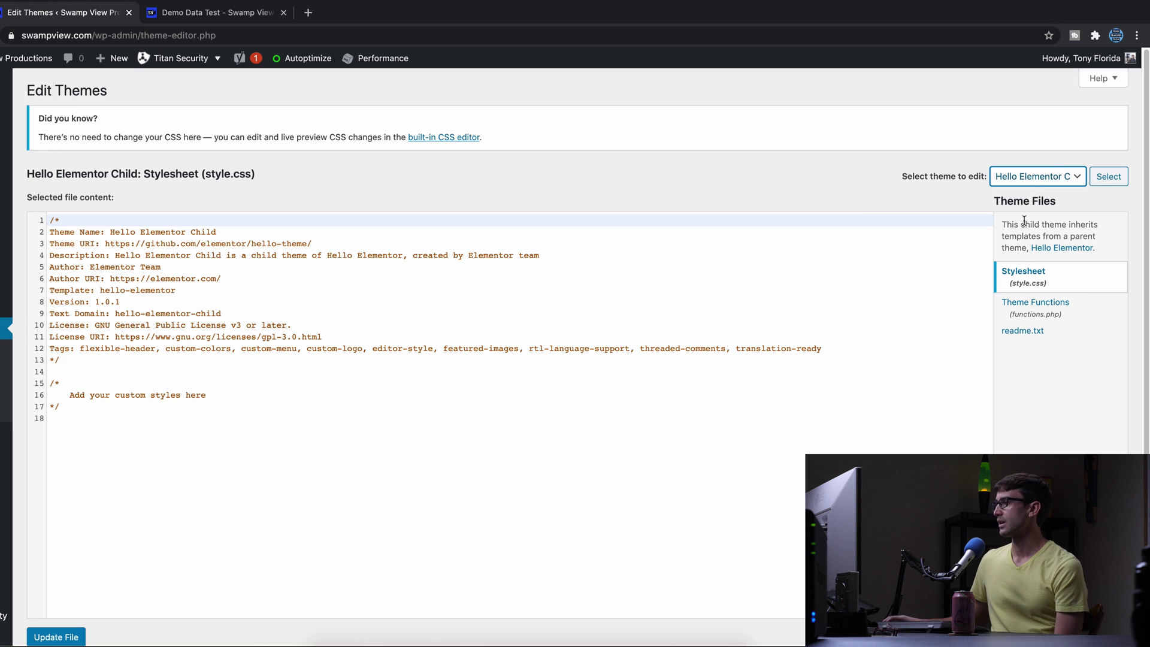
pyautogui.click(1055, 312)
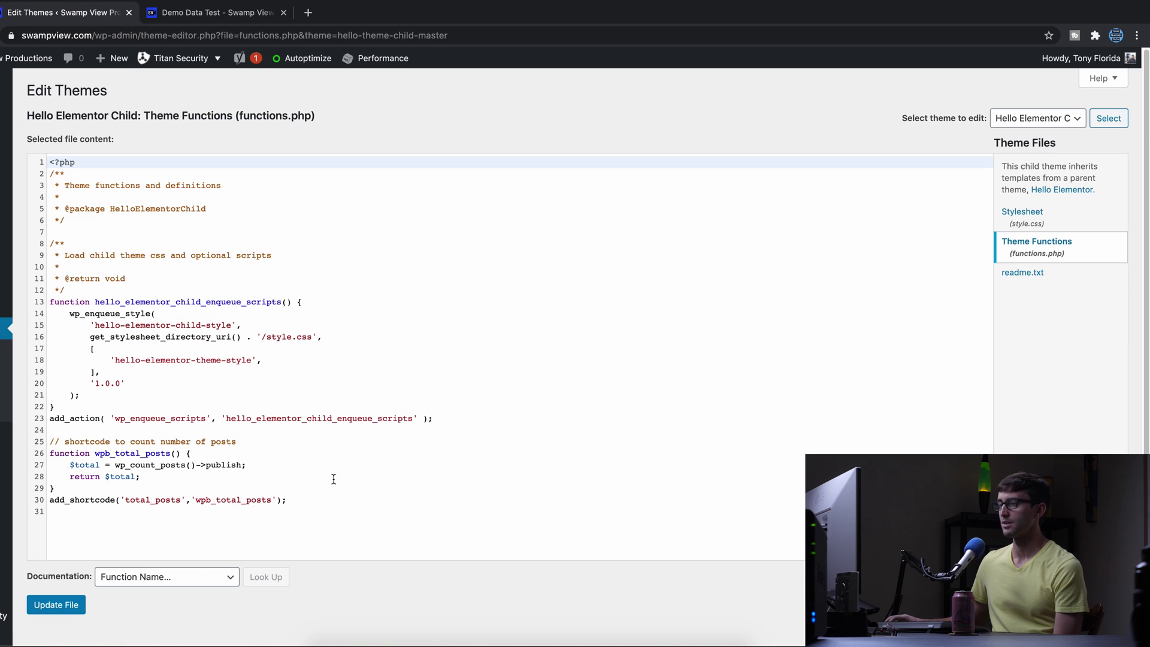
pyautogui.click(316, 500)
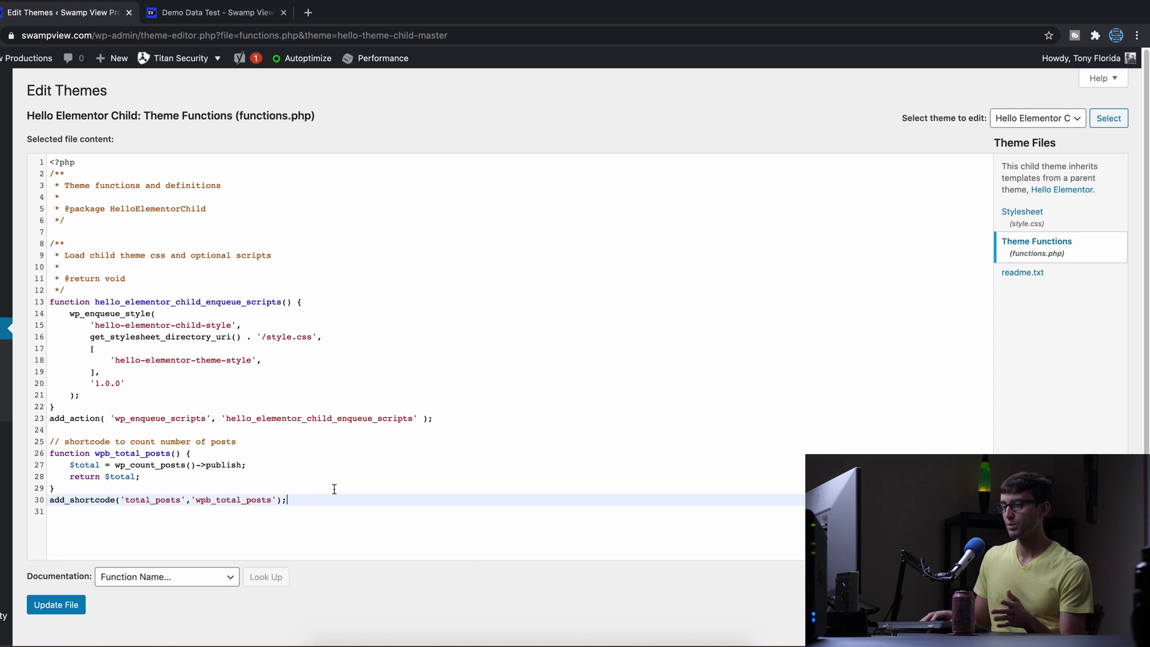
pyautogui.press('Return')
pyautogui.press('Return')
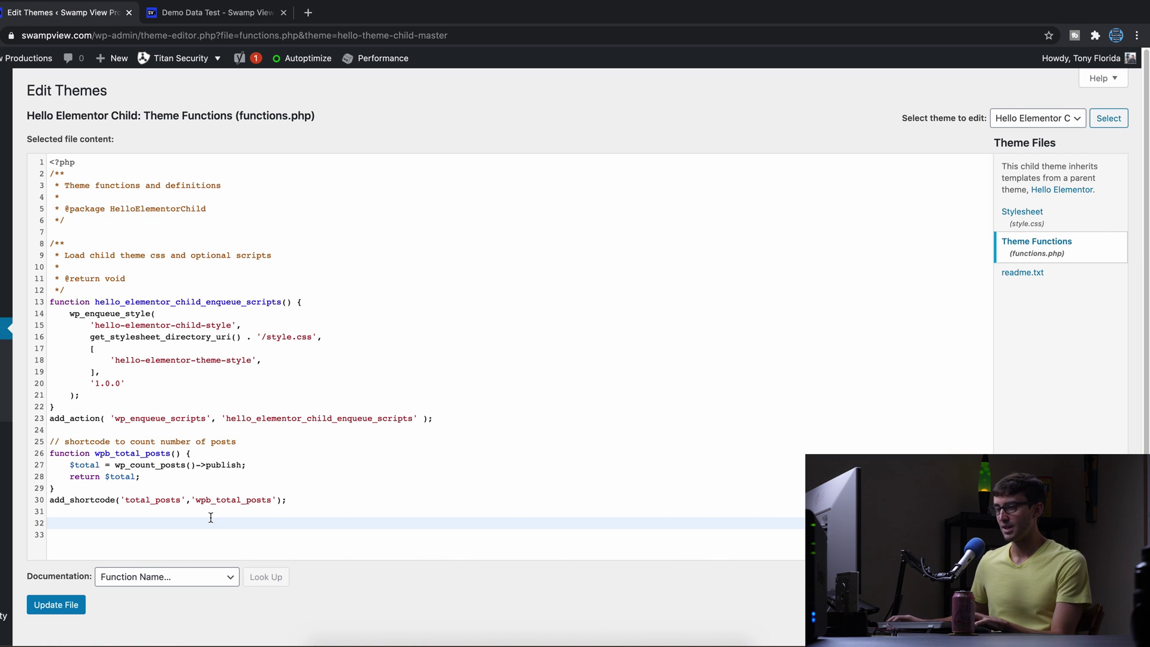
pyautogui.write("add_action( 'elementor_pro/forms/new_record', function( $record, $ajax_handler ) {  \t$raw_fields = $record->get( 'fields' ); \t$fields = []; \tforeach ( $raw_fields as $id => $field ) { \t\t$fields[ $id ] = $field['value']; \t}  \tglobal $wpdb; \t$output['success'] = $wpdb->insert('demo', array( 'name' => $fields['name'], 'email' => $fields['email'], 'message' => $fields['message']));  \t$ajax_handler->add_response_data( true, $output );  }, 10, 2);")
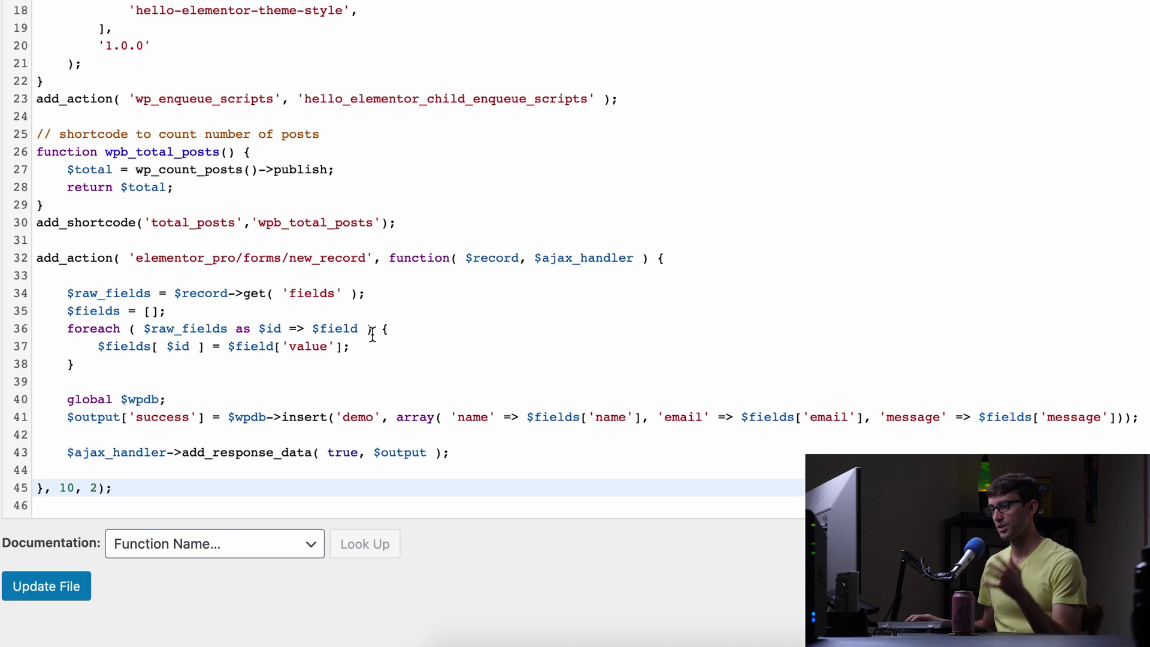
pyautogui.scroll(-1, 377, 312)
pyautogui.scroll(-2, 380, 309)
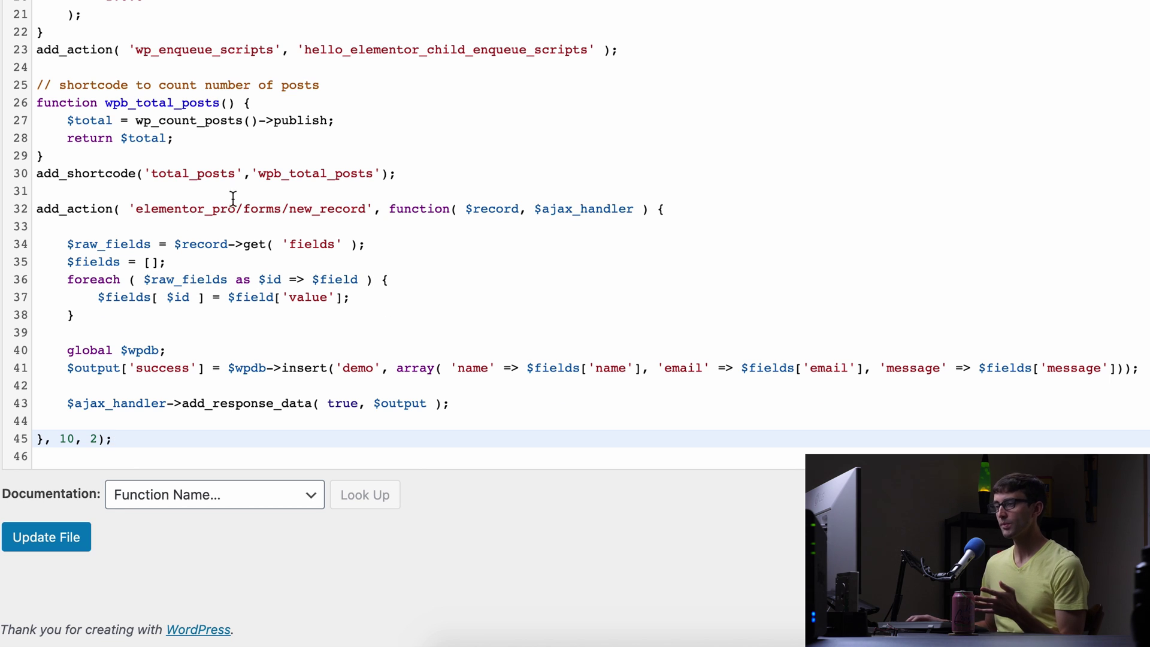
pyautogui.moveTo(137, 210); pyautogui.dragTo(365, 211)
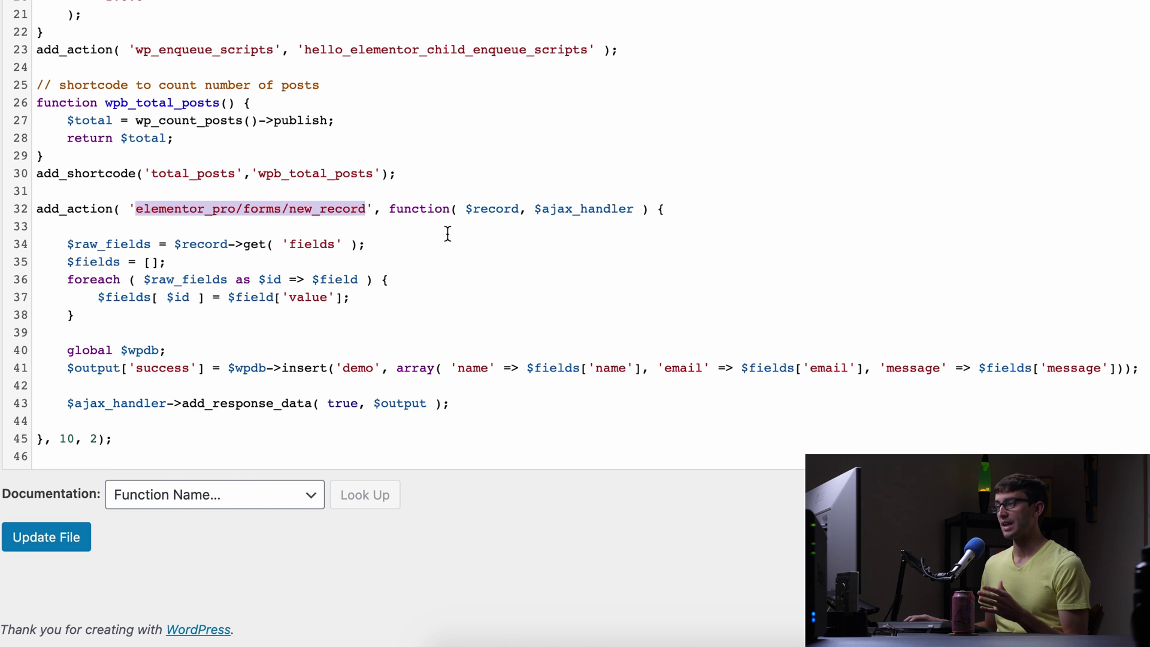
pyautogui.click(495, 211)
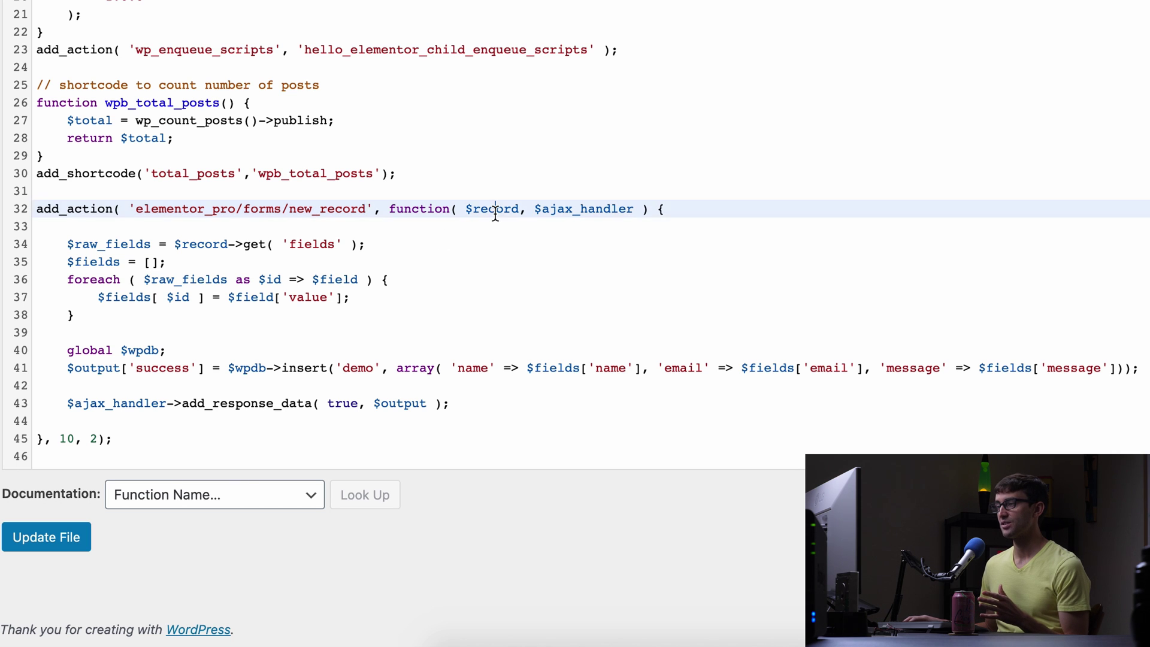
pyautogui.doubleClick(495, 213)
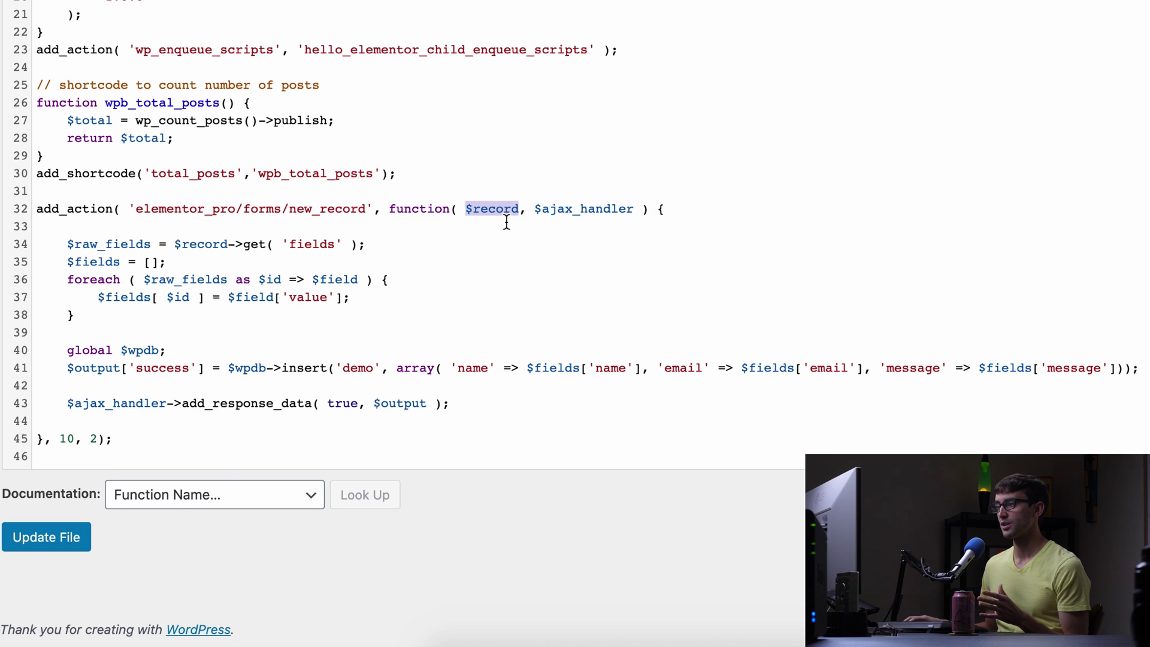
pyautogui.doubleClick(565, 213)
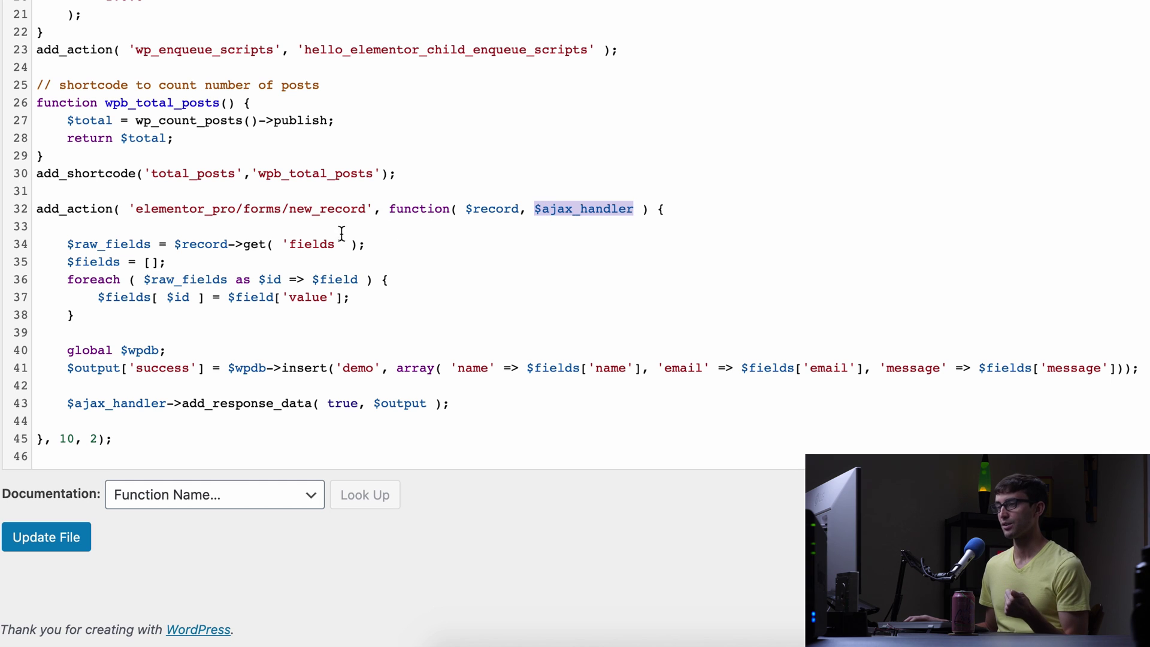
pyautogui.moveTo(126, 316); pyautogui.dragTo(27, 247)
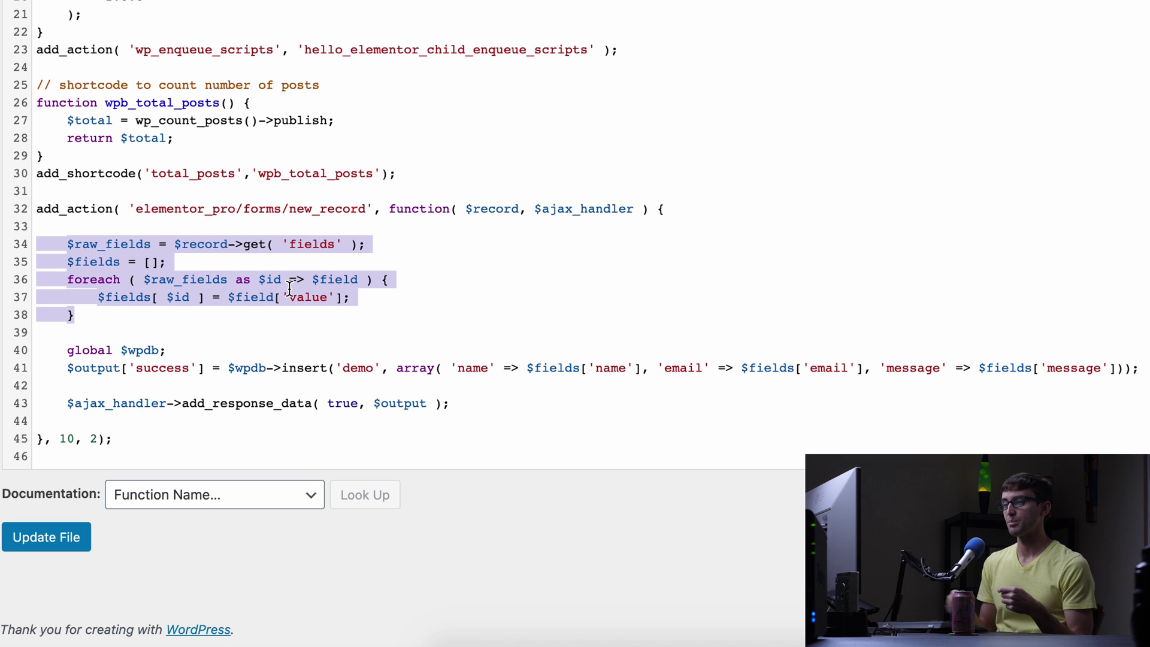
pyautogui.doubleClick(79, 264)
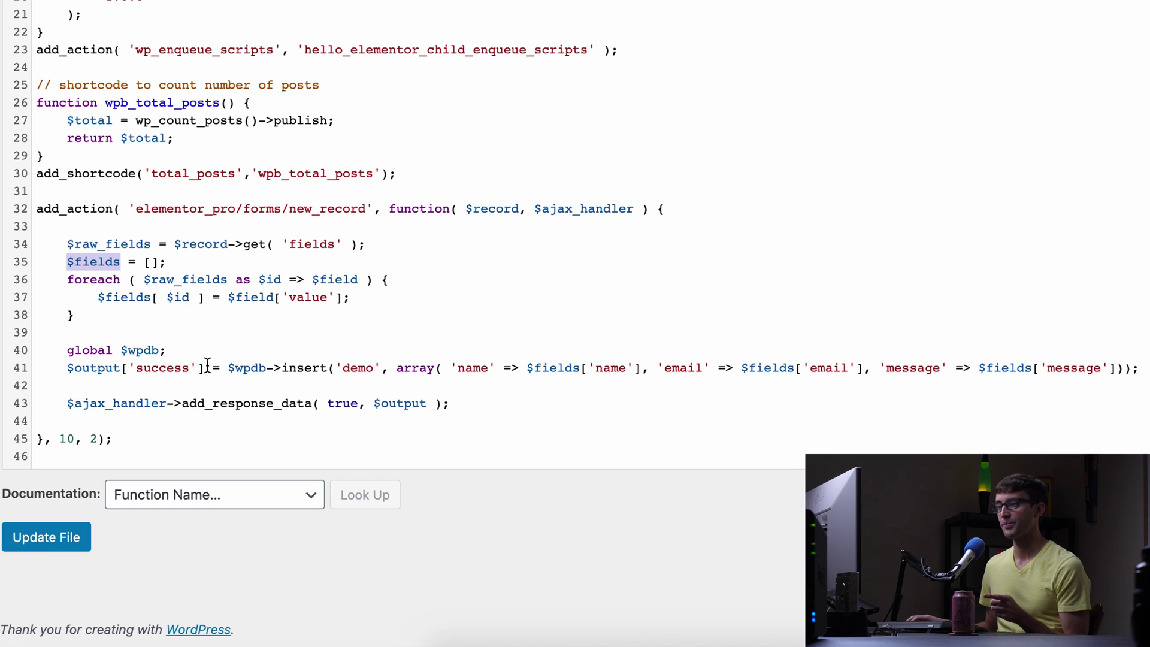
pyautogui.moveTo(1138, 368); pyautogui.dragTo(24, 357)
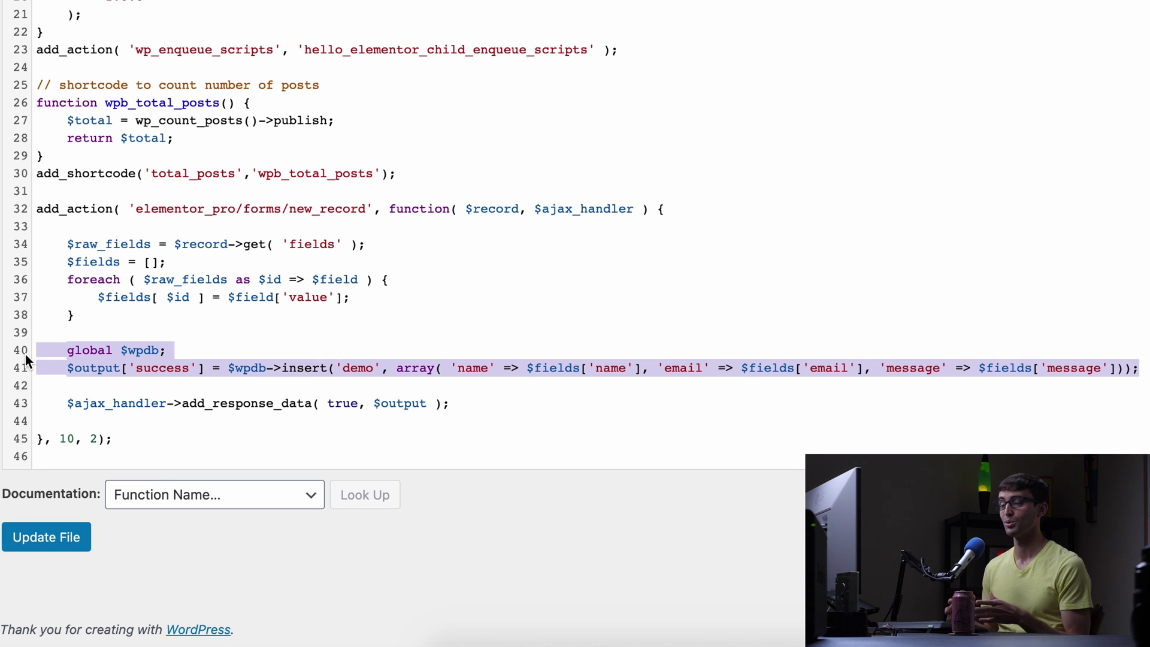
# Highlight the global $wpdb declaration and the $wpdb->insert call targeting the demo table.
pyautogui.click(197, 350)
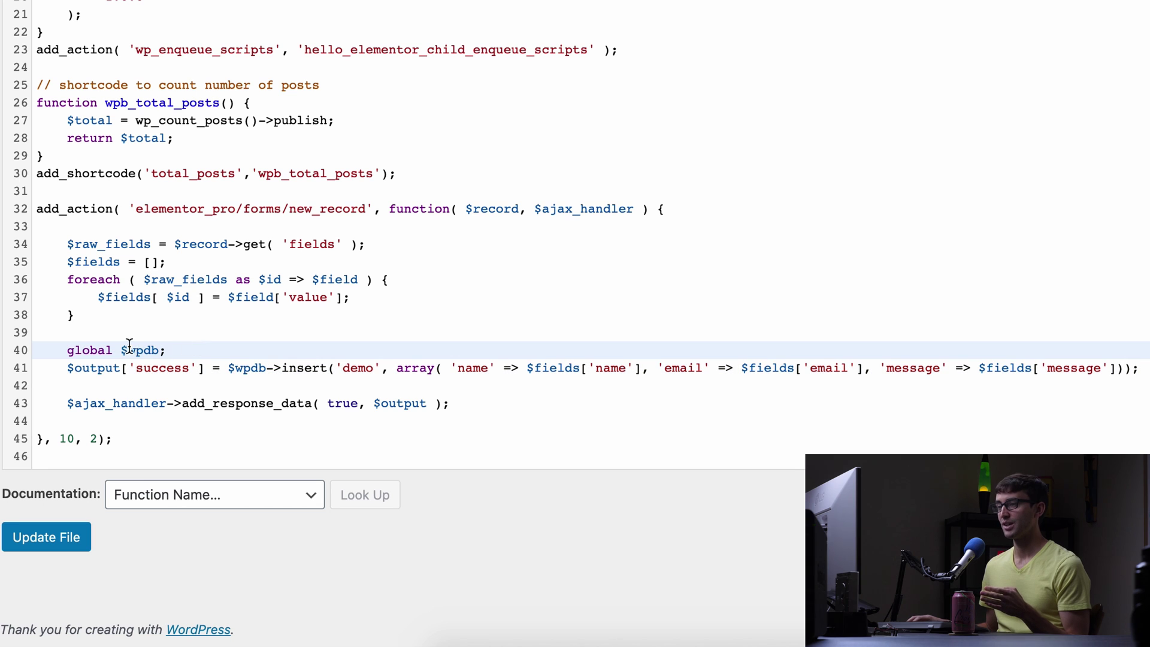
pyautogui.moveTo(168, 352); pyautogui.dragTo(67, 354)
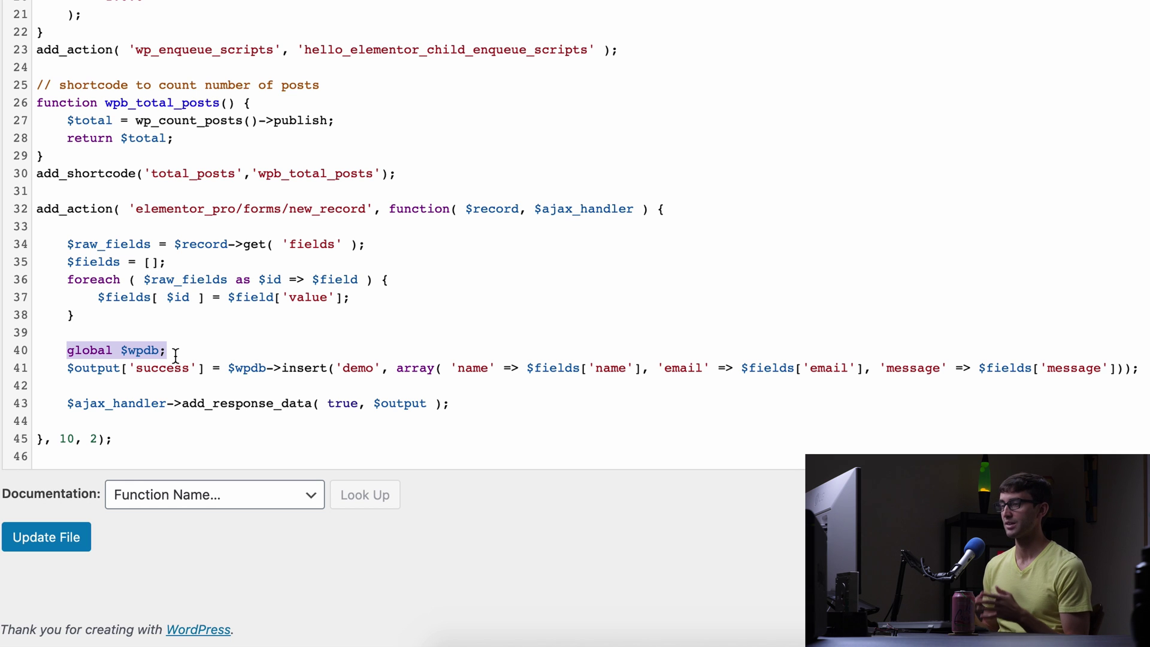
pyautogui.doubleClick(245, 370)
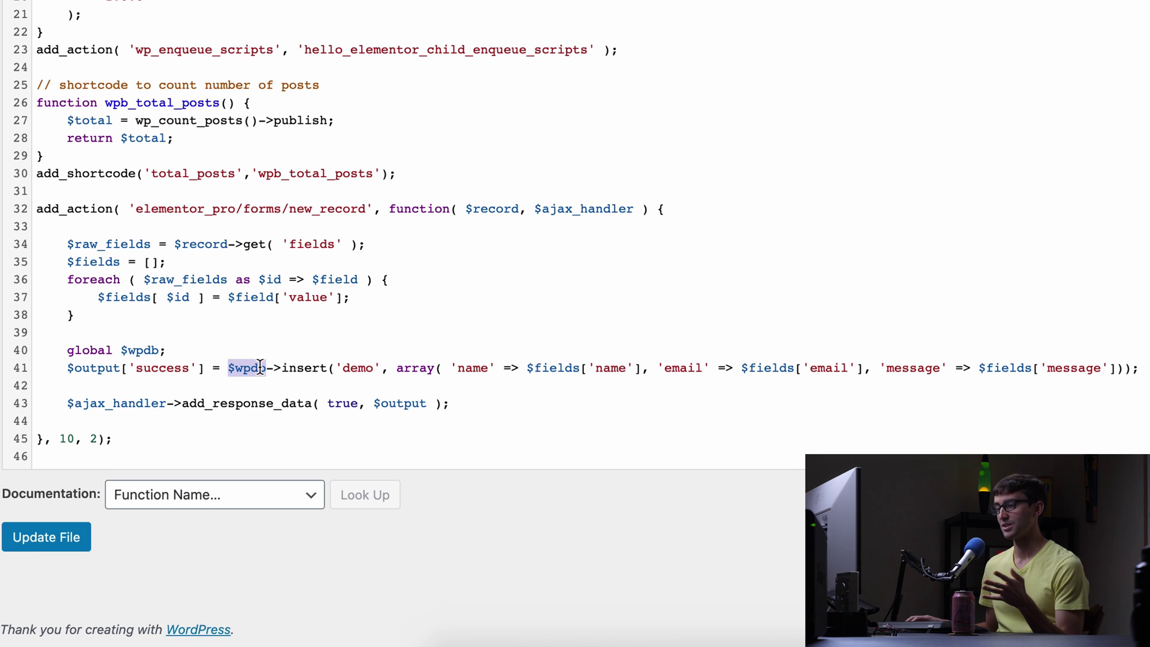
pyautogui.doubleClick(296, 370)
pyautogui.moveTo(333, 368); pyautogui.dragTo(1132, 366)
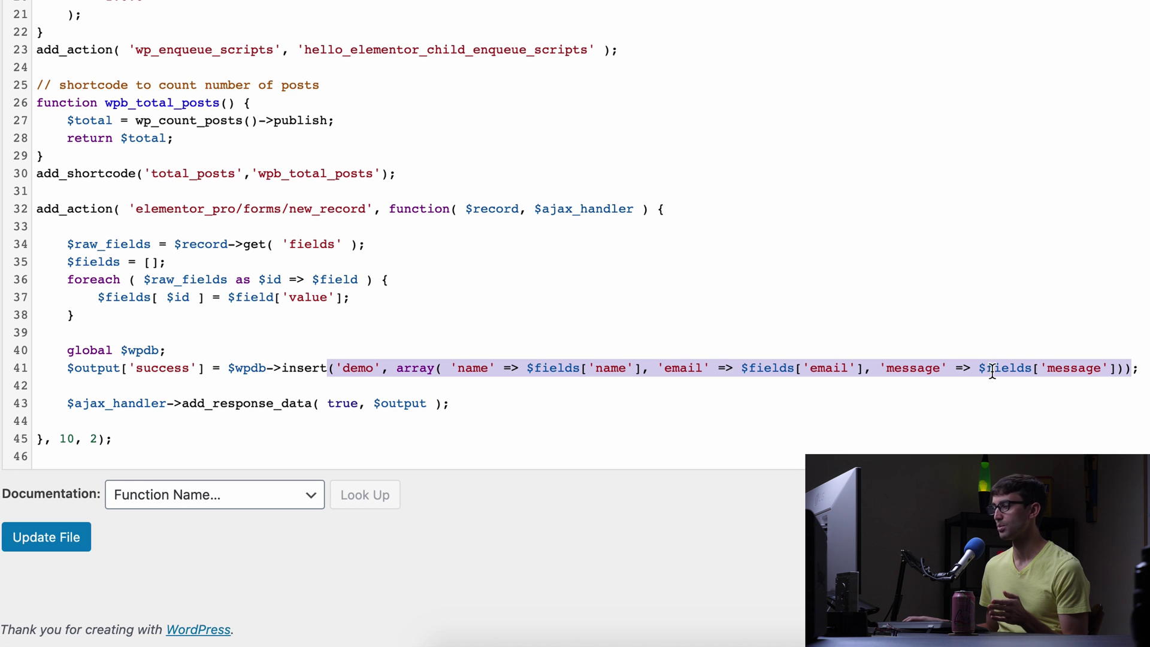
pyautogui.doubleClick(355, 364)
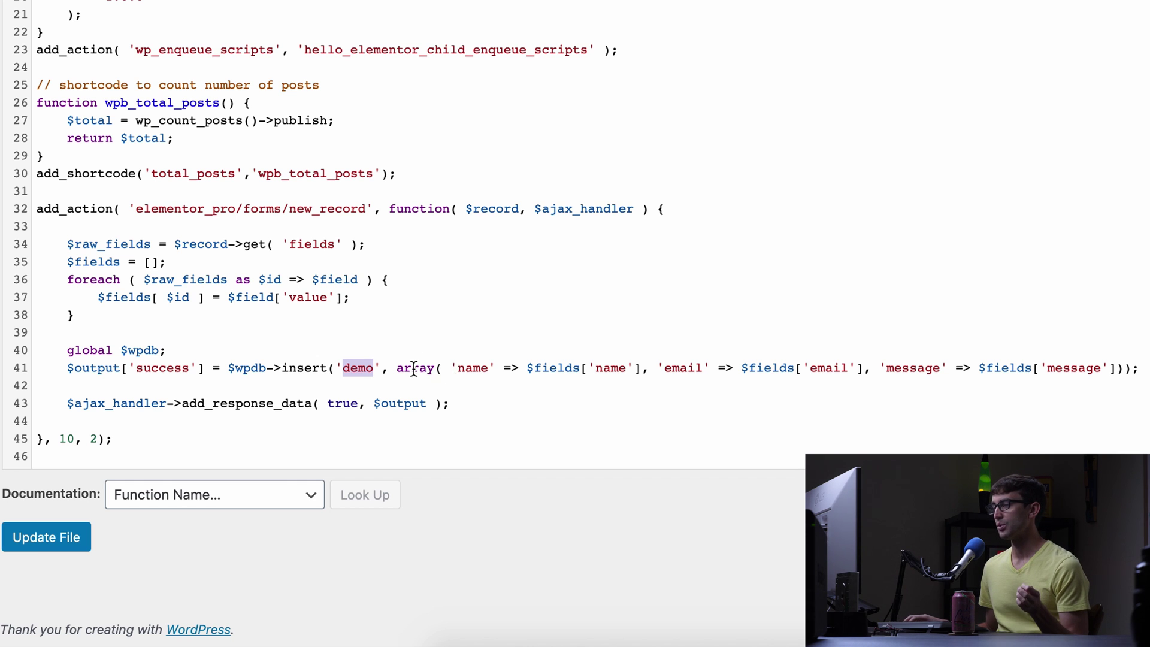
pyautogui.moveTo(397, 368); pyautogui.dragTo(1110, 368)
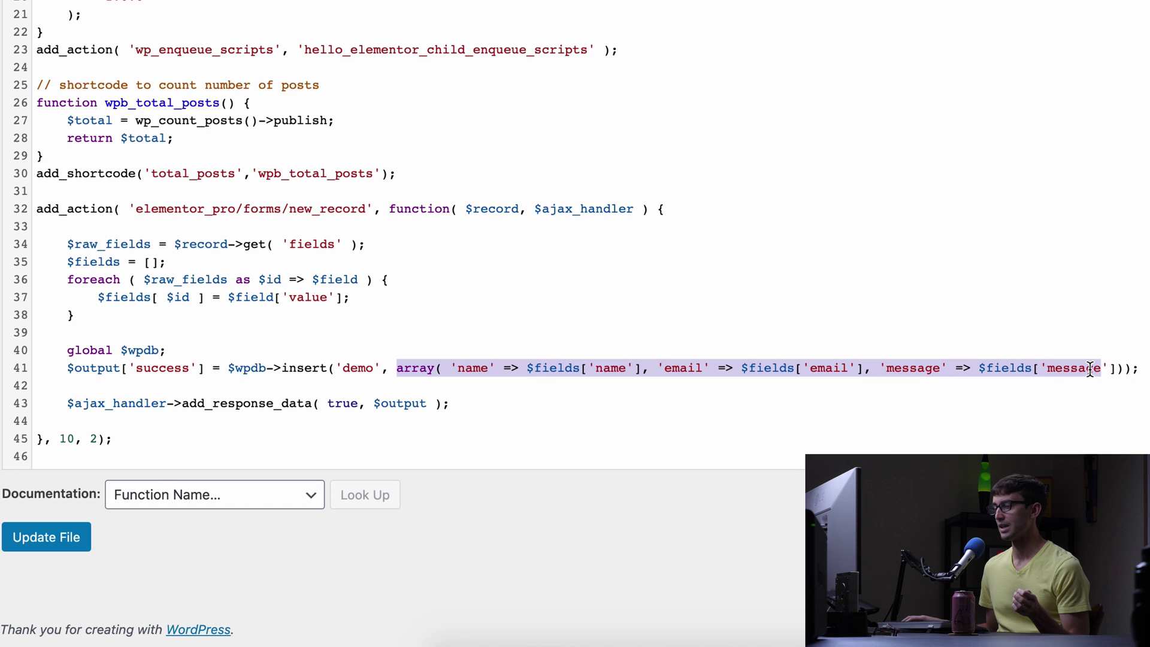
# Point out the name, email and message columns, their $fields values, and the $output result.
pyautogui.doubleClick(473, 368)
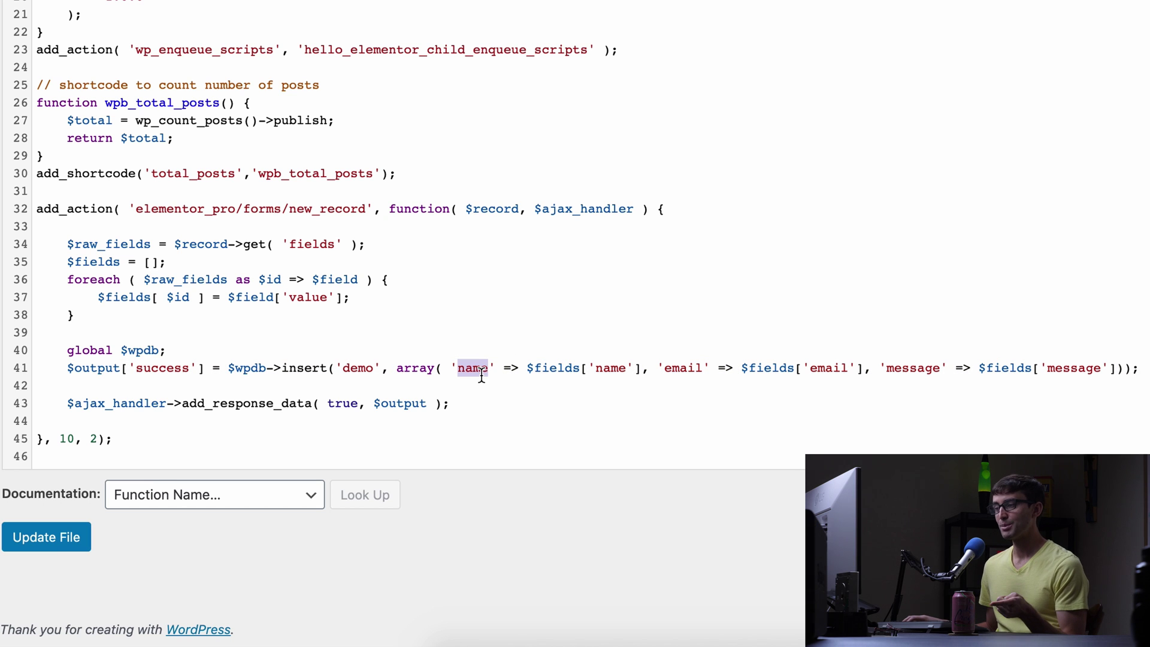
pyautogui.doubleClick(553, 369)
pyautogui.moveTo(553, 370); pyautogui.dragTo(627, 371)
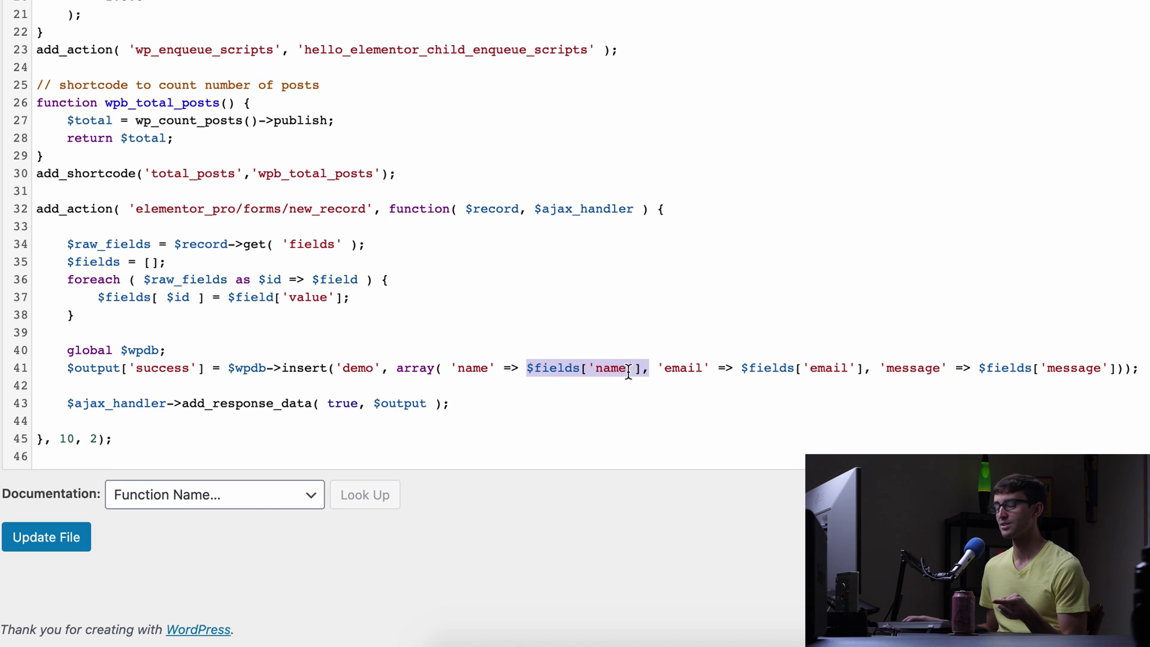
pyautogui.doubleClick(683, 368)
pyautogui.tripleClick(755, 369)
pyautogui.moveTo(757, 370); pyautogui.dragTo(820, 374)
pyautogui.doubleClick(902, 369)
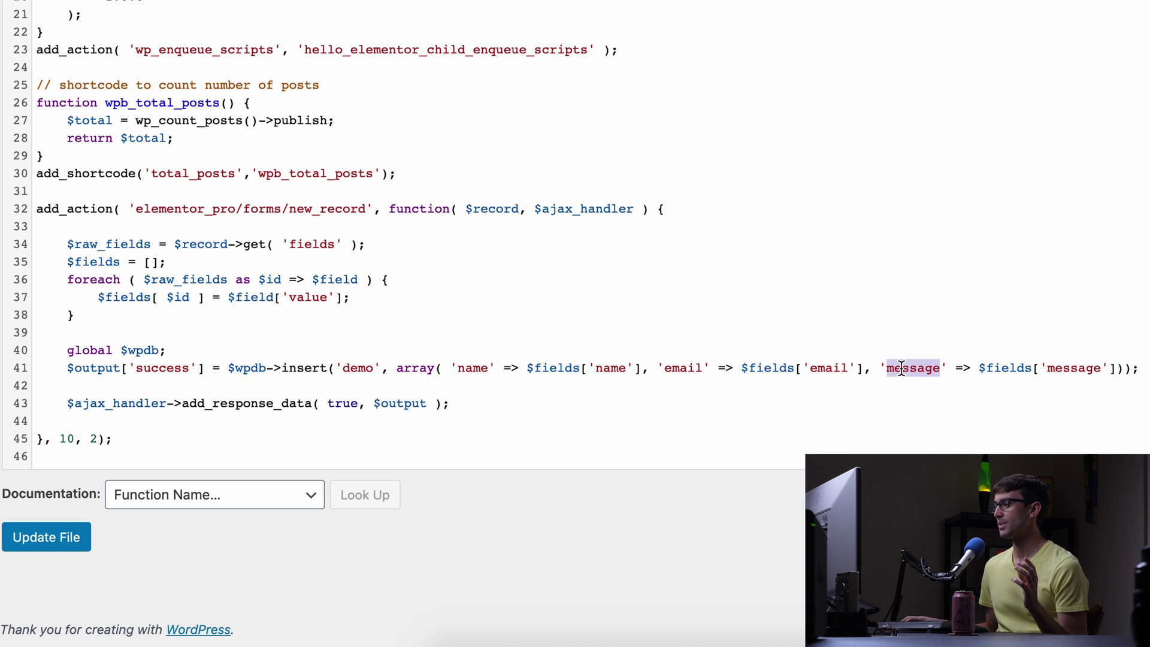
pyautogui.click(1014, 370)
pyautogui.moveTo(1015, 369); pyautogui.dragTo(1078, 360)
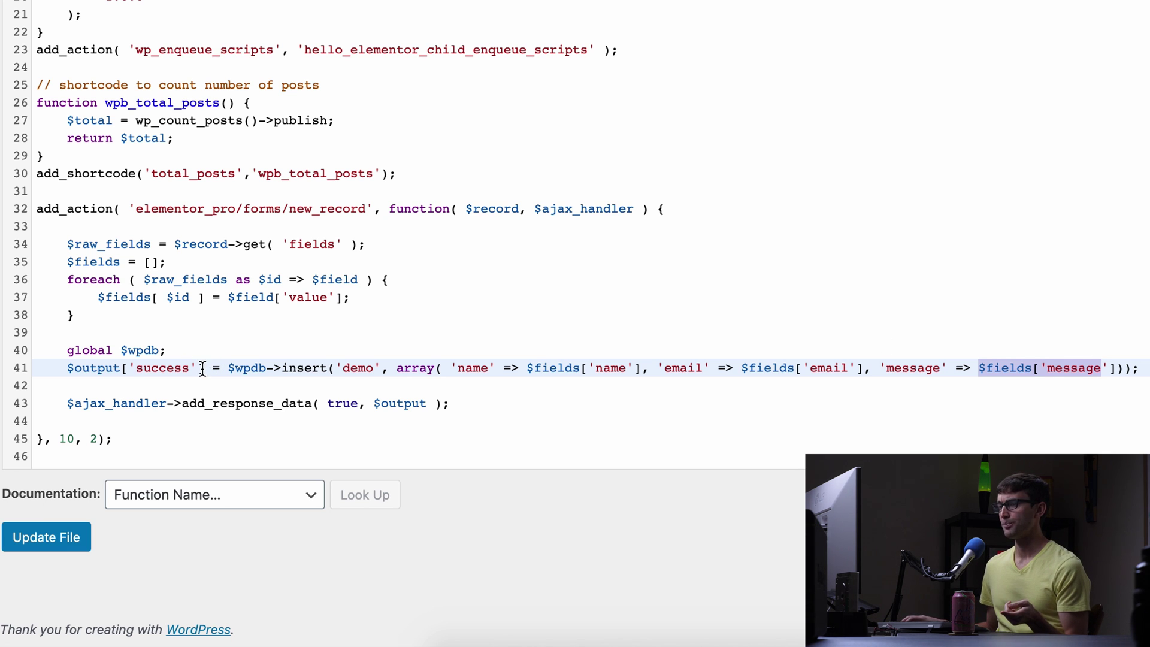
pyautogui.moveTo(202, 369); pyautogui.dragTo(66, 369)
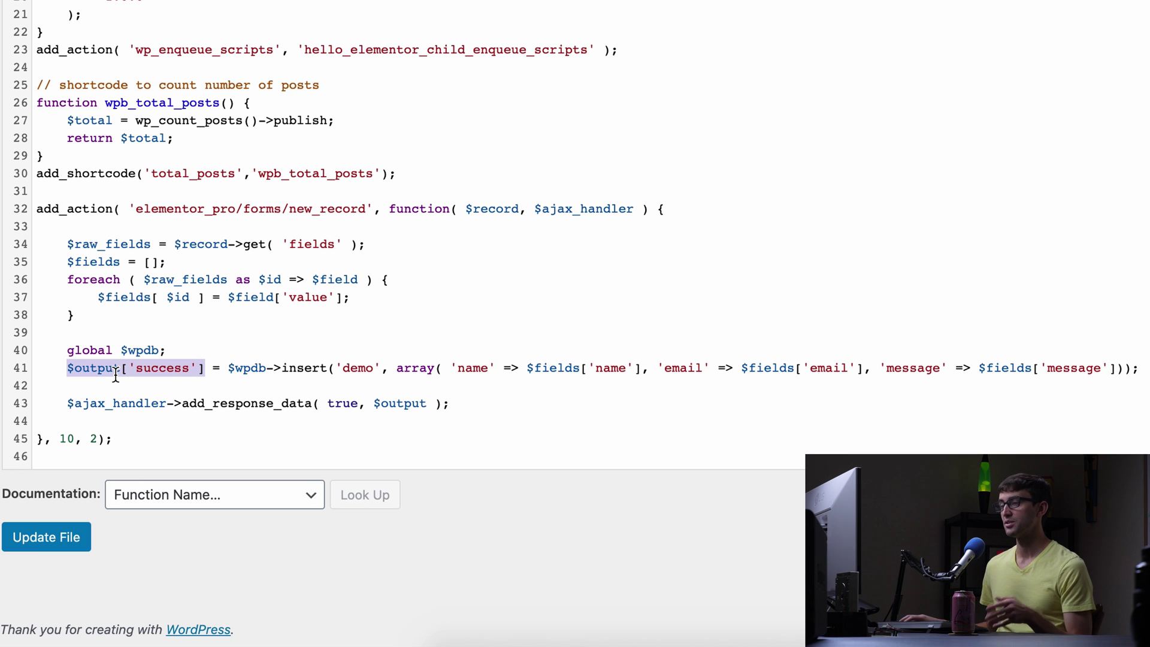
pyautogui.doubleClick(388, 405)
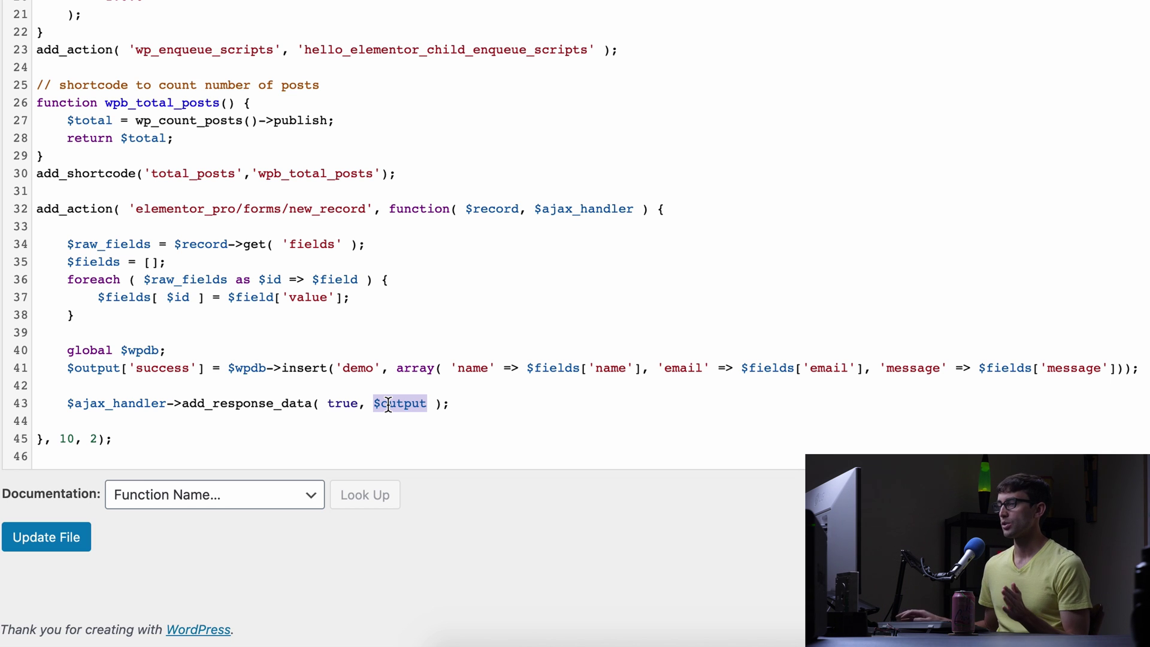
# Save functions.php with Update File and reload the Demo Data Test page.
pyautogui.click(66, 543)
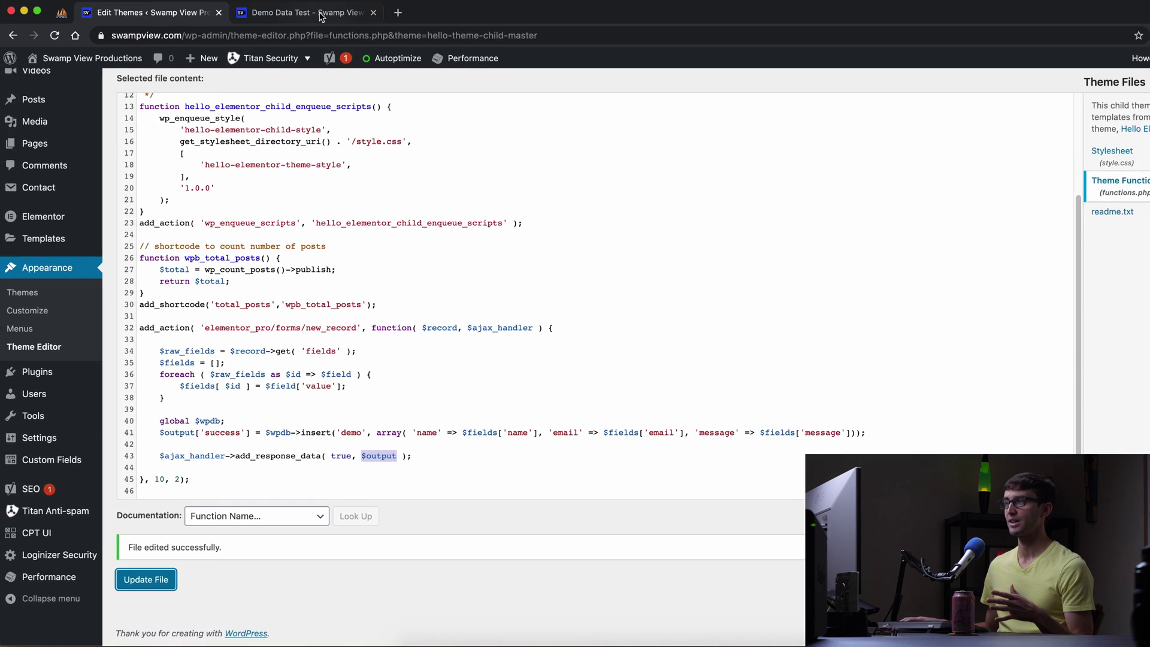
pyautogui.click(322, 13)
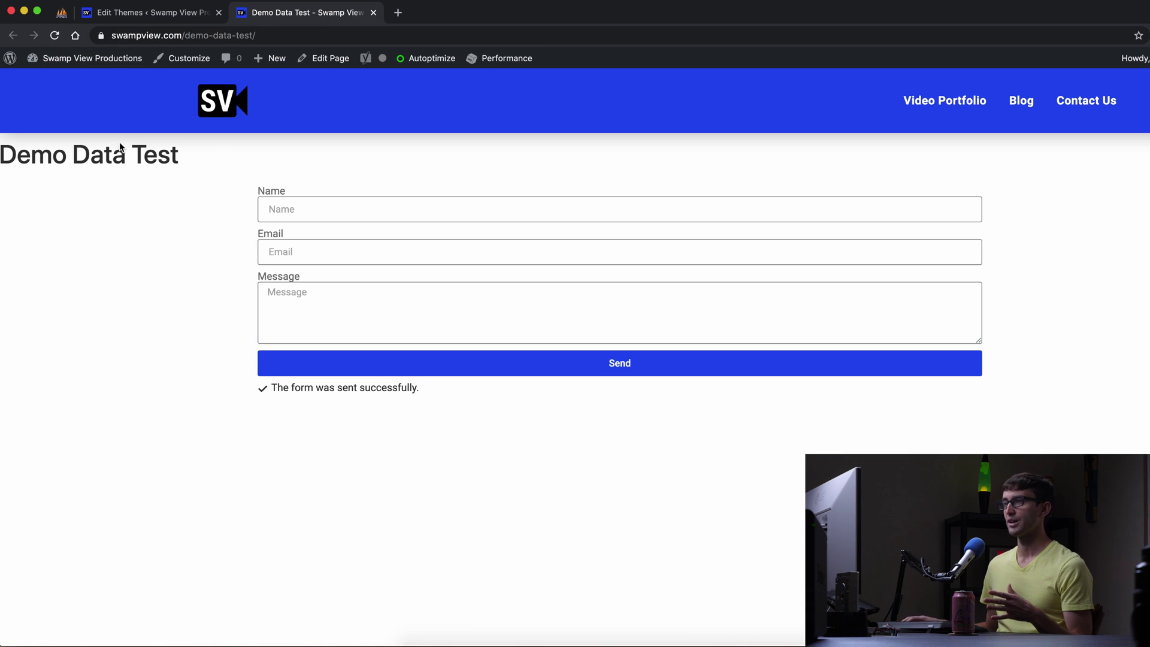
pyautogui.click(55, 36)
# Fill the form with a test name, Gmail address and an encouraging message, and send it.
pyautogui.click(330, 211)
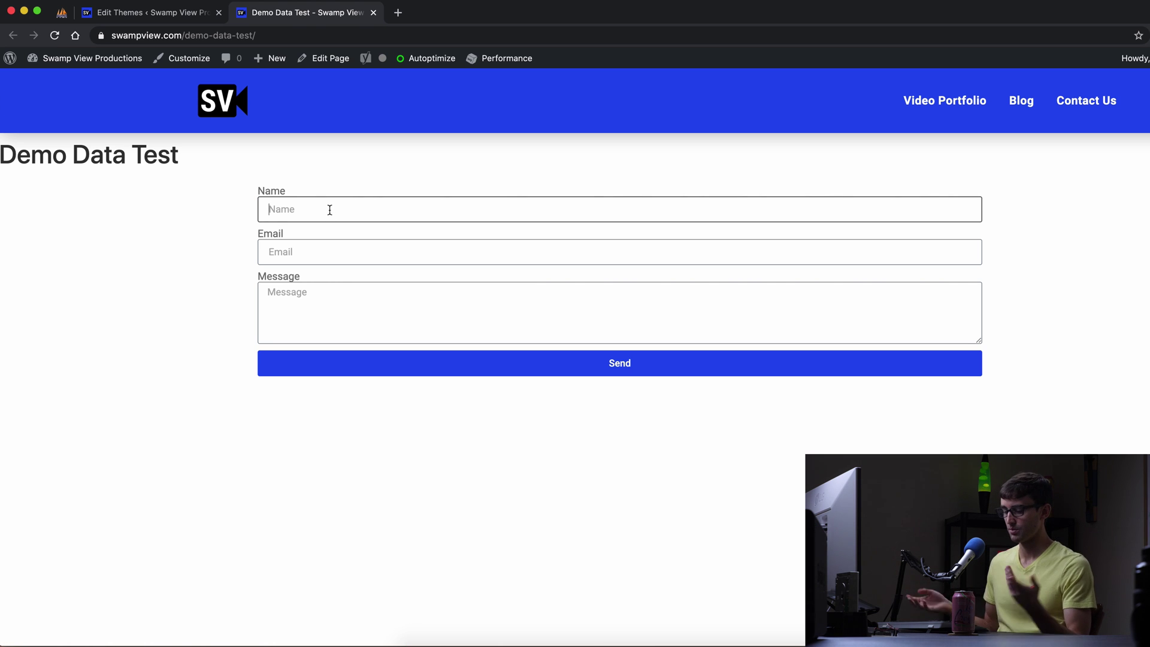
pyautogui.write('Bill')
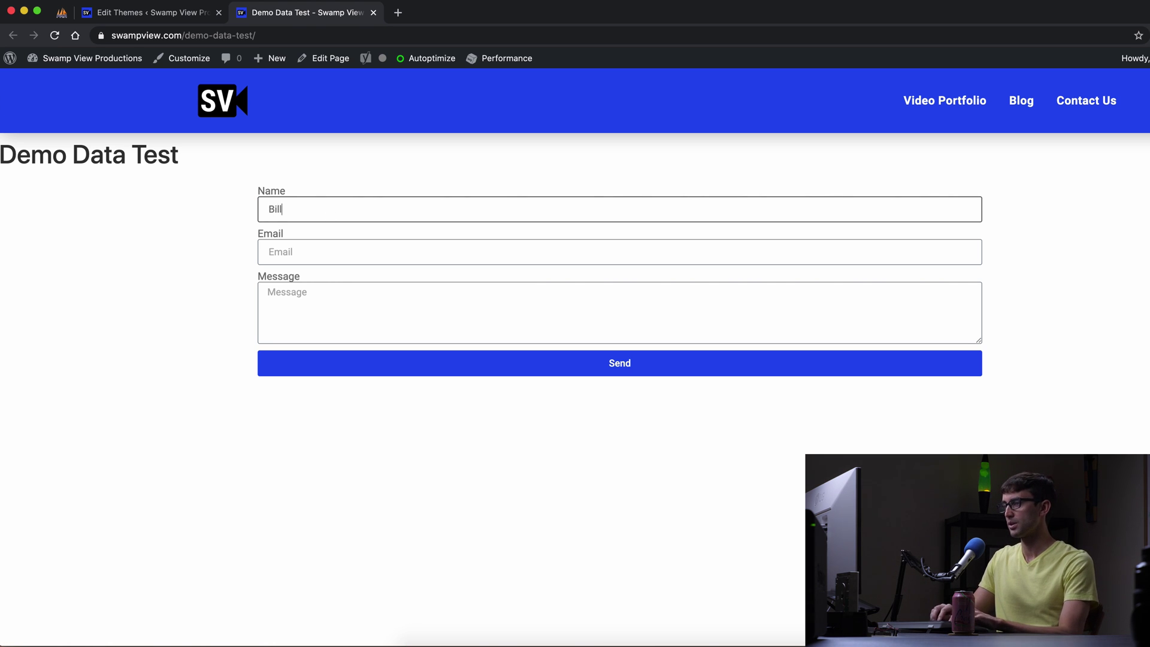
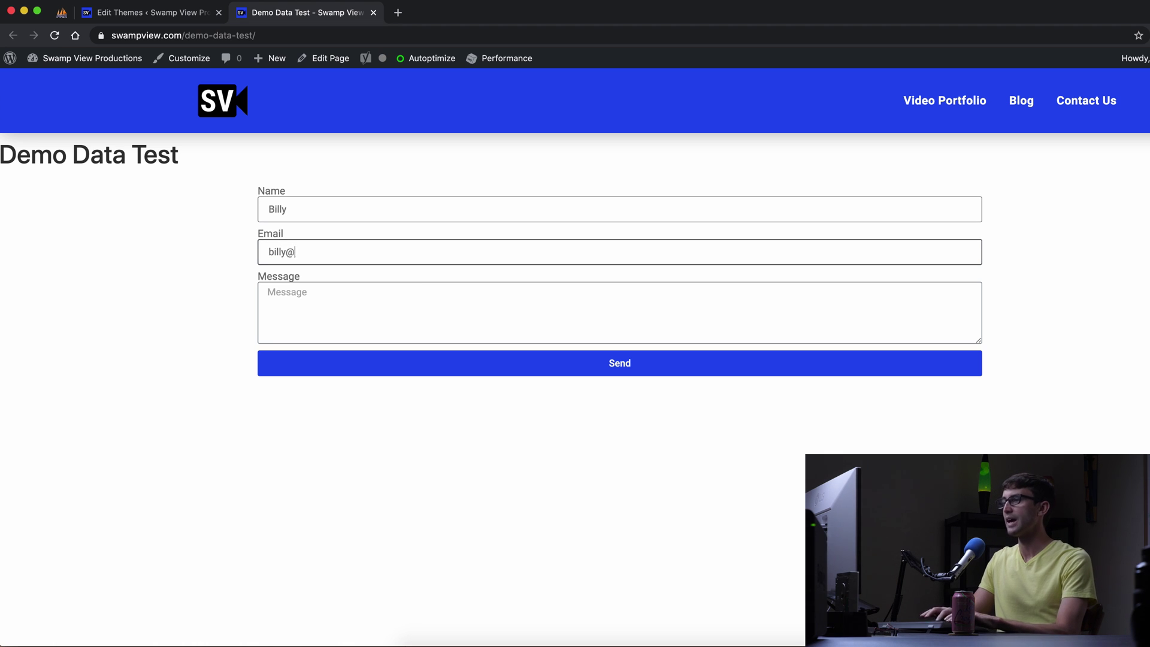
pyautogui.press('Tab')
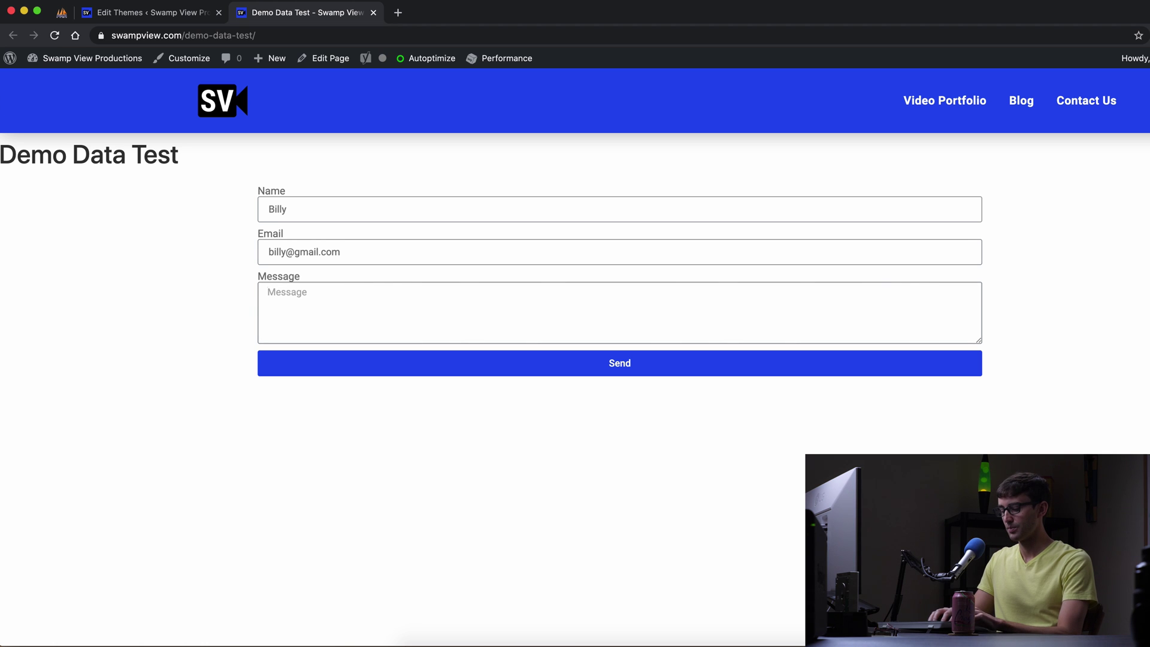
pyautogui.write('Keep up the ')
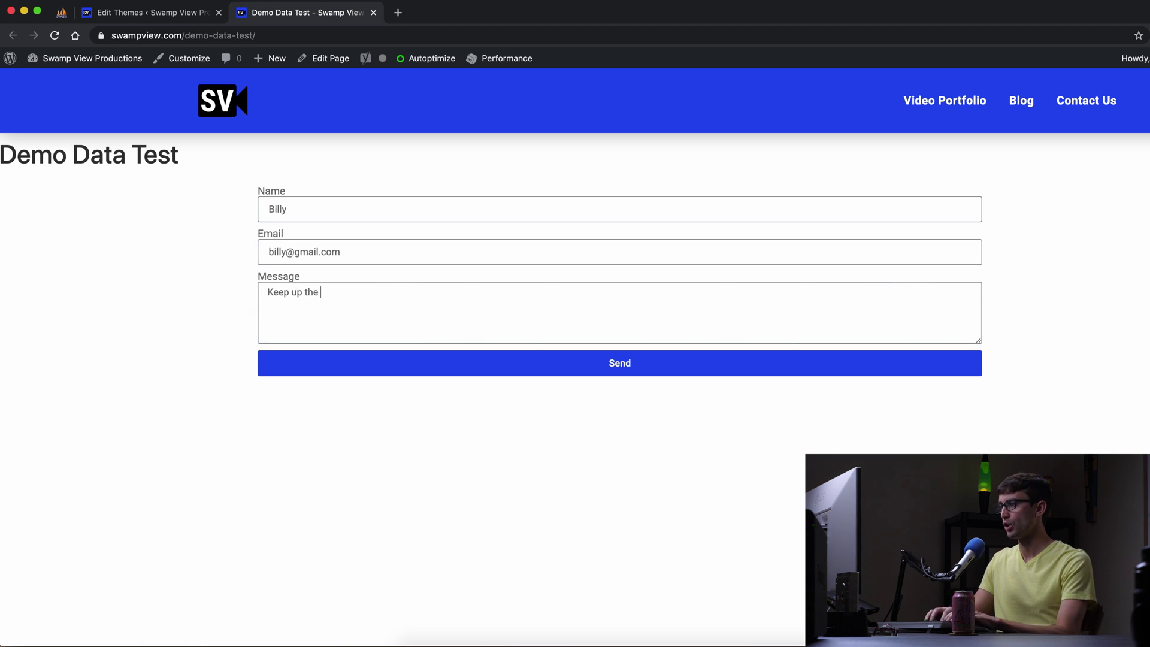
pyautogui.write('goo')
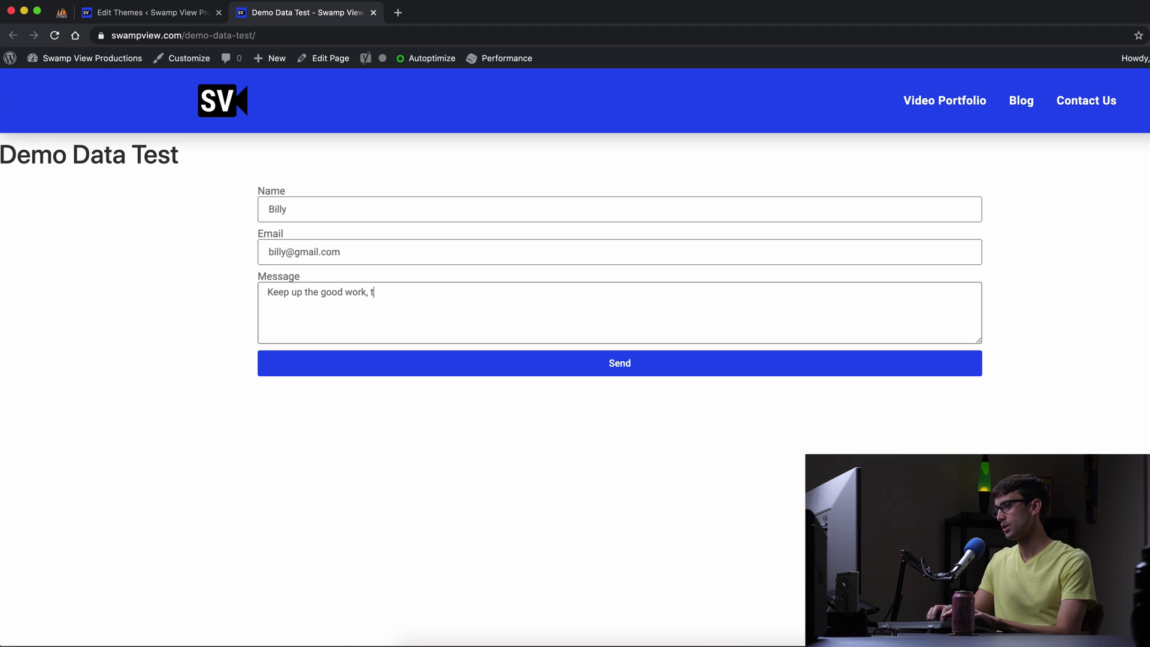
pyautogui.write('d work, Tony!')
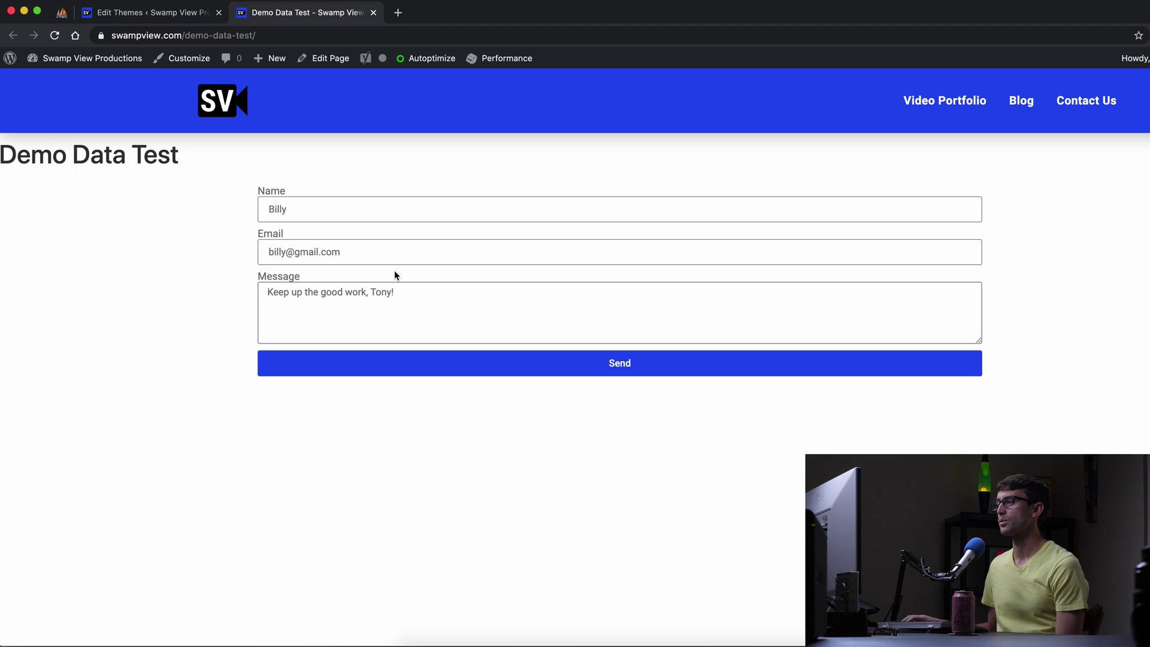
pyautogui.click(519, 375)
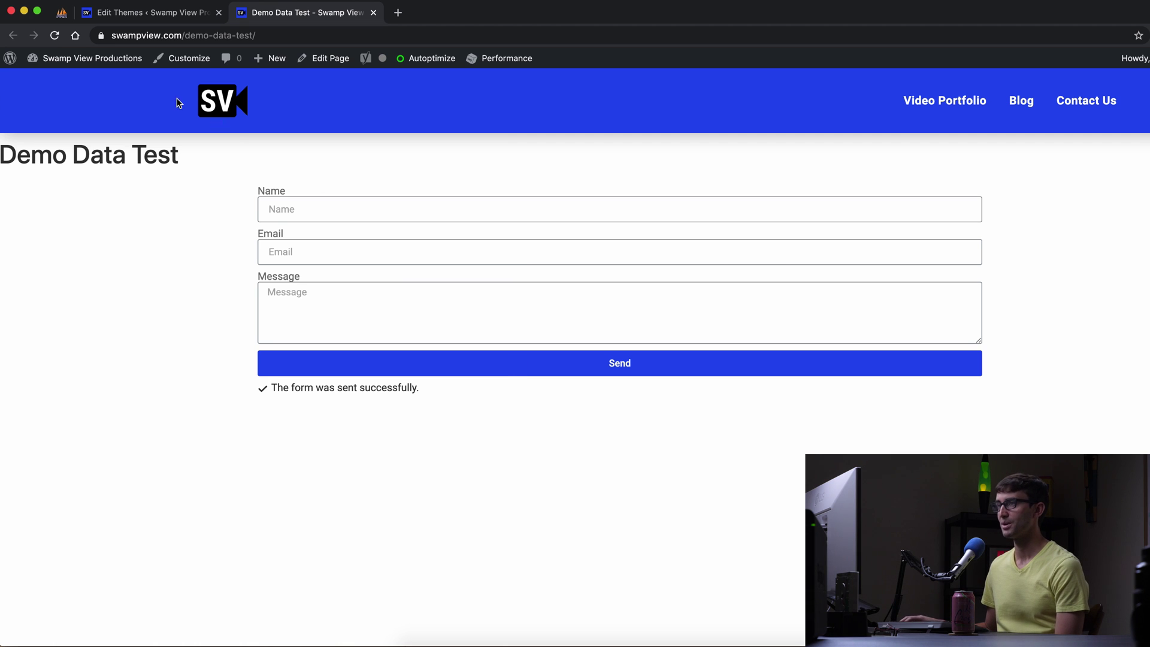
# Reload phpMyAdmin and reopen the demo table to confirm the submitted row is stored.
pyautogui.click(62, 13)
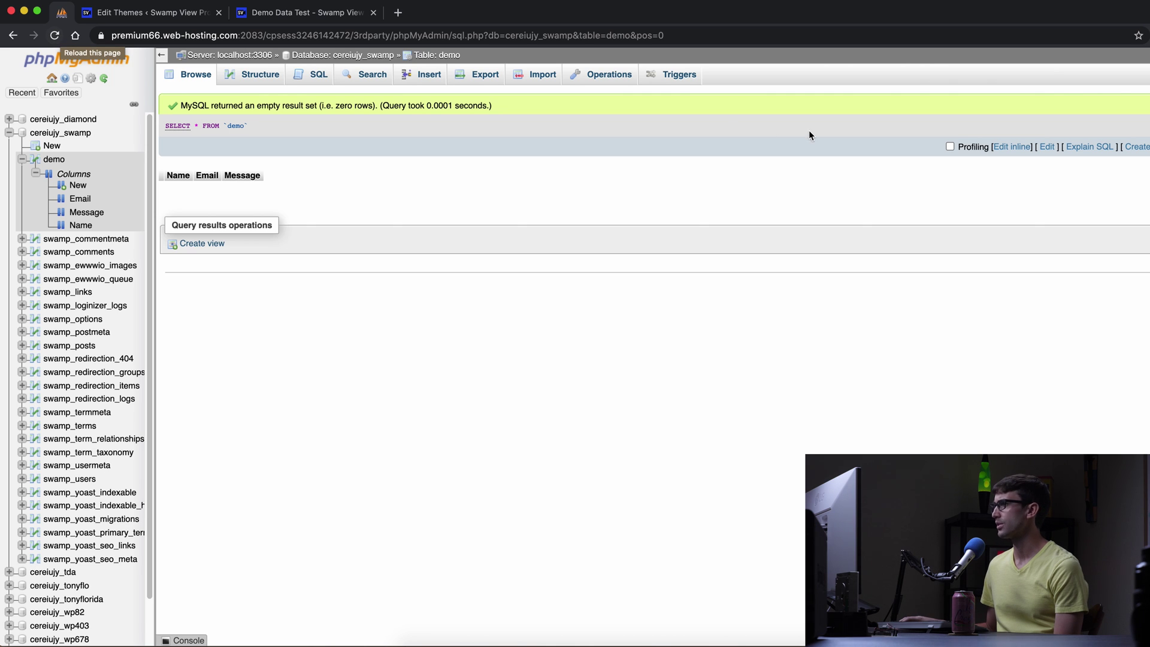
pyautogui.click(539, 75)
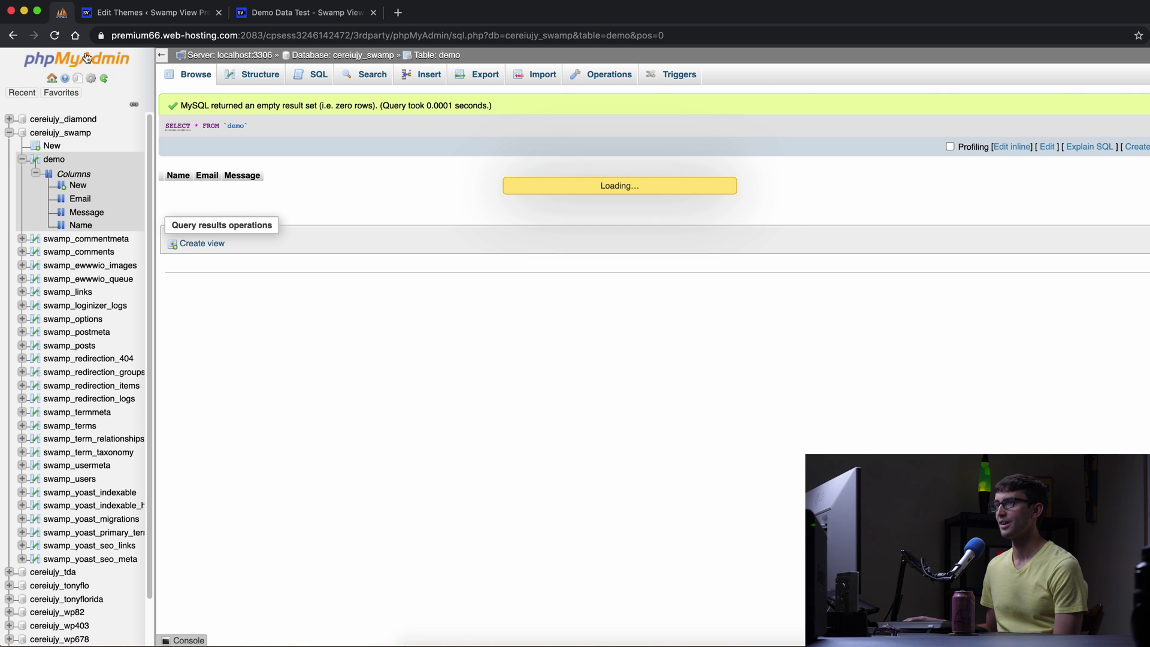
pyautogui.click(55, 36)
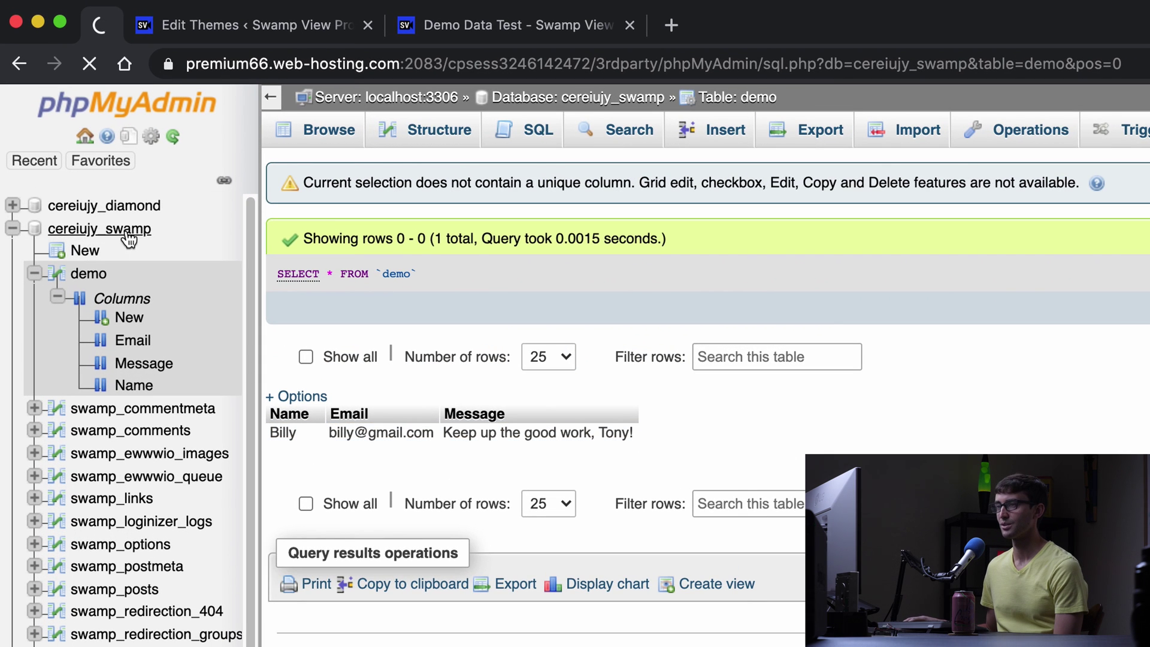
pyautogui.click(12, 228)
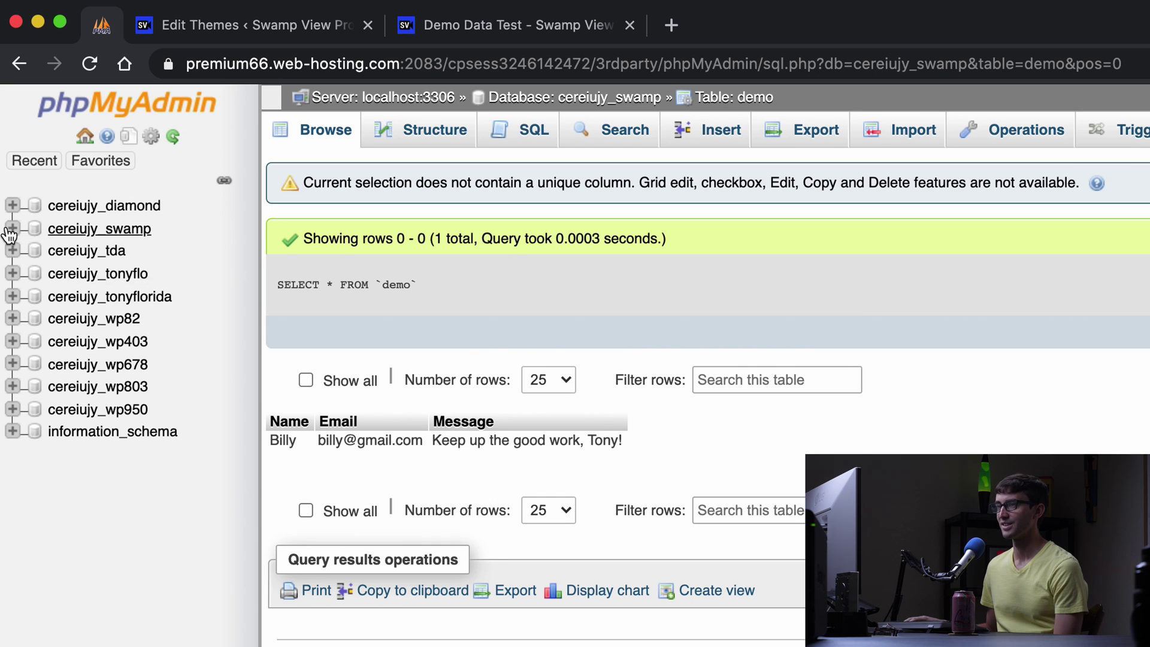
pyautogui.click(137, 236)
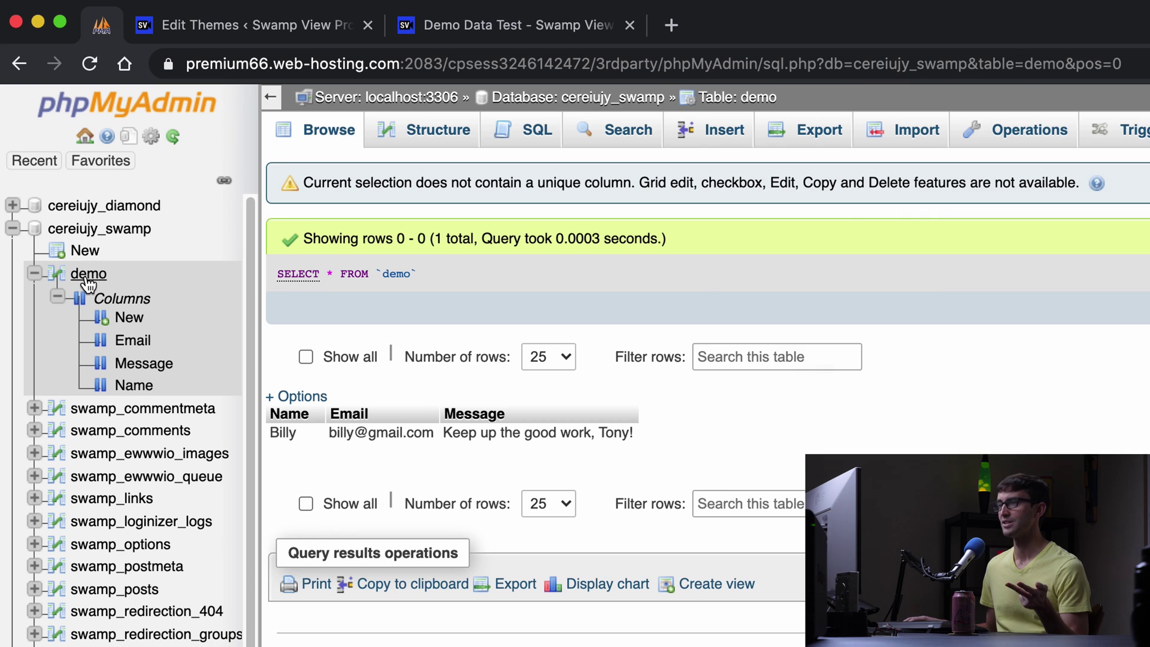
pyautogui.click(86, 277)
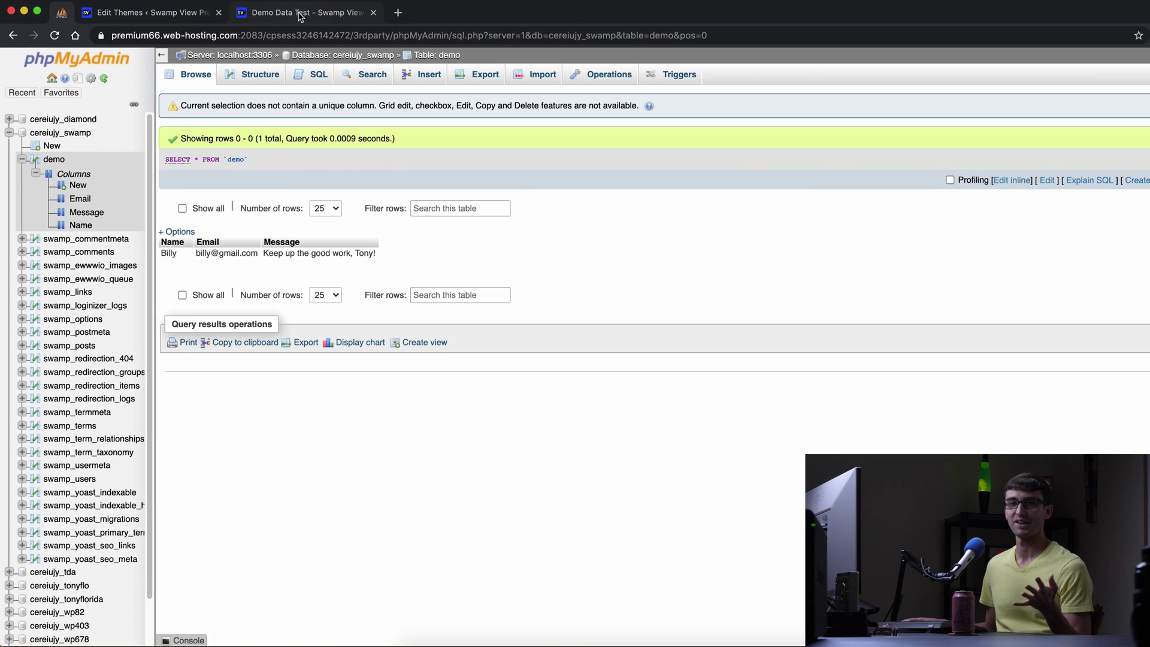
pyautogui.click(300, 13)
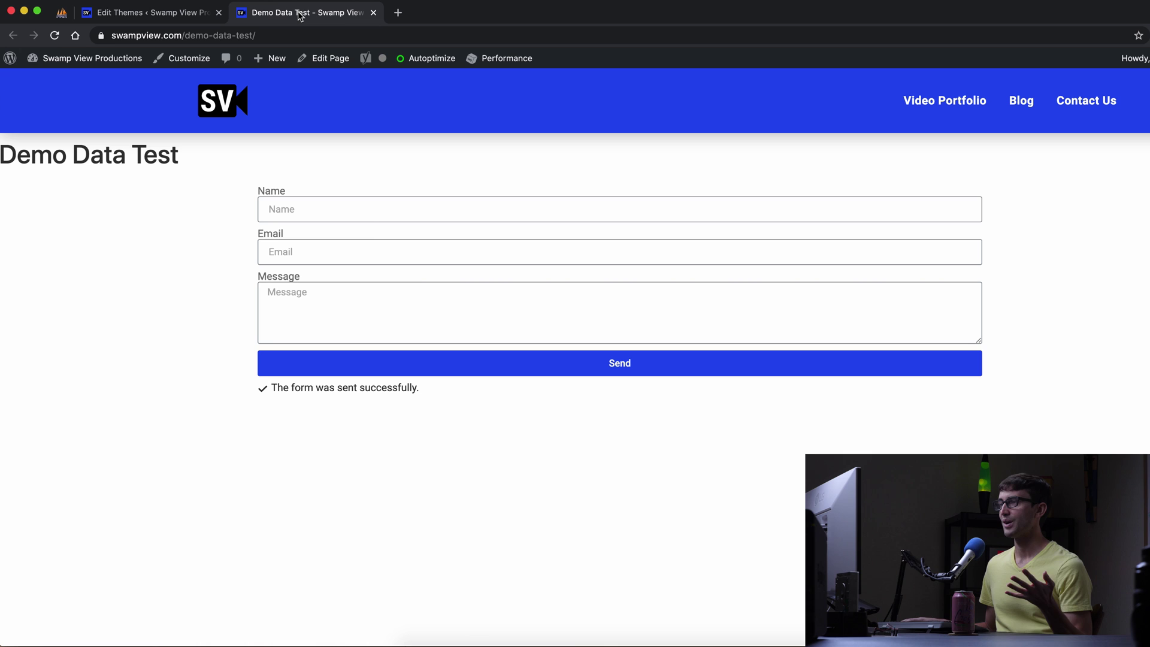
# Fill the form with a second test entry: a Gmail address and a thank-you message.
pyautogui.click(374, 216)
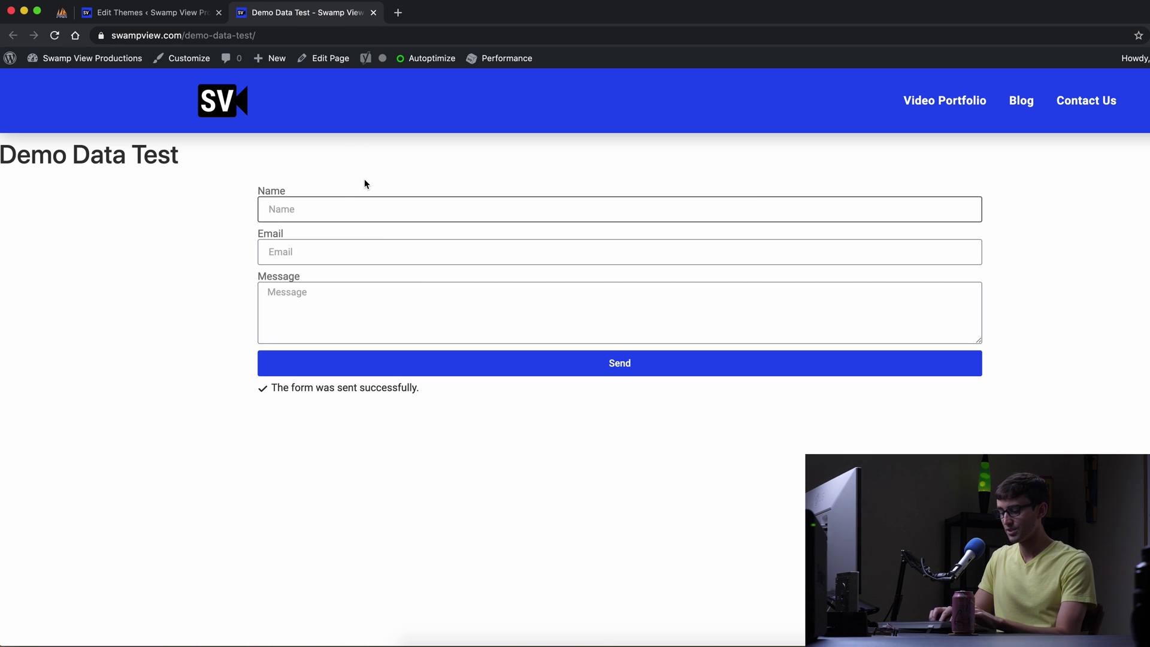
pyautogui.write('Sally')
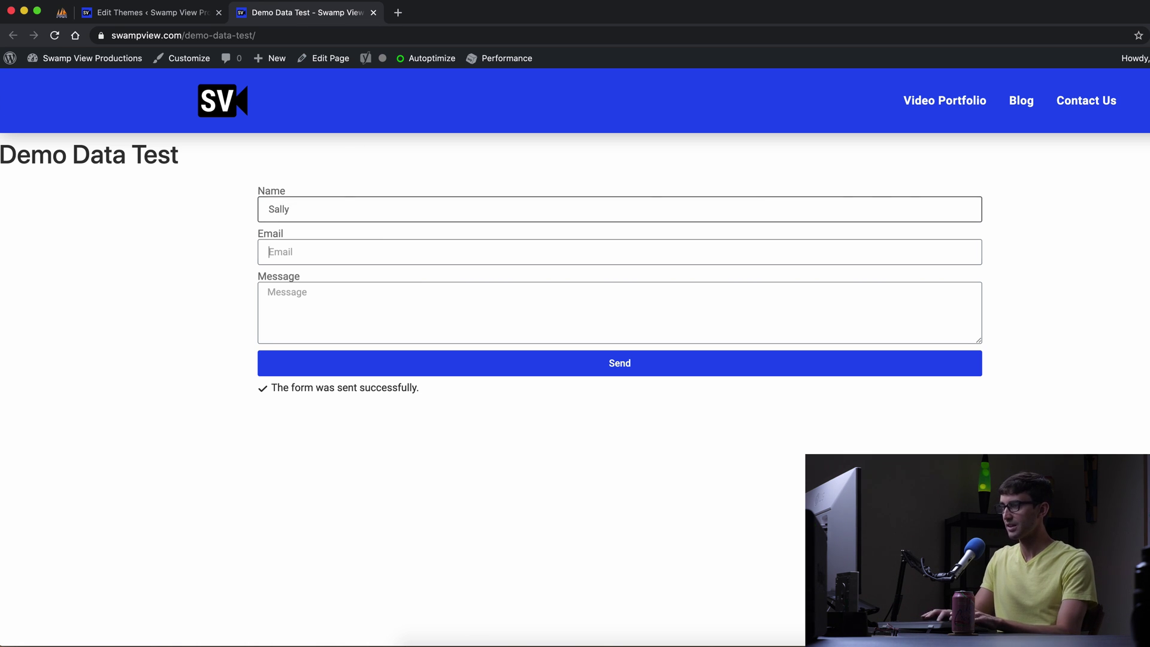
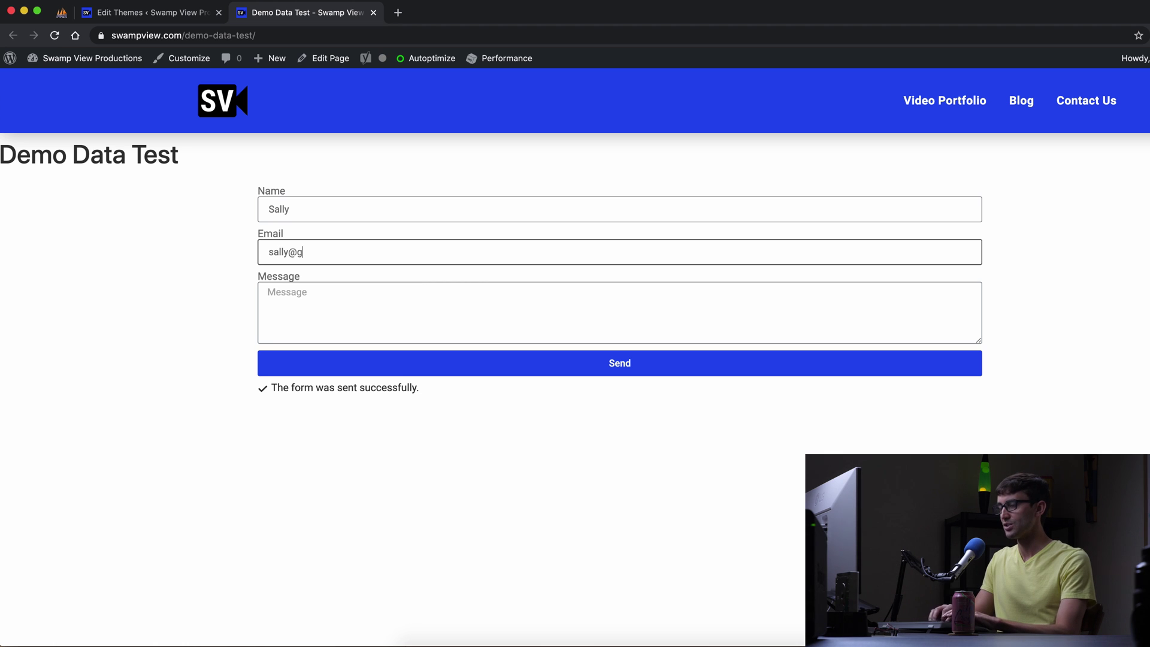
pyautogui.press('Tab')
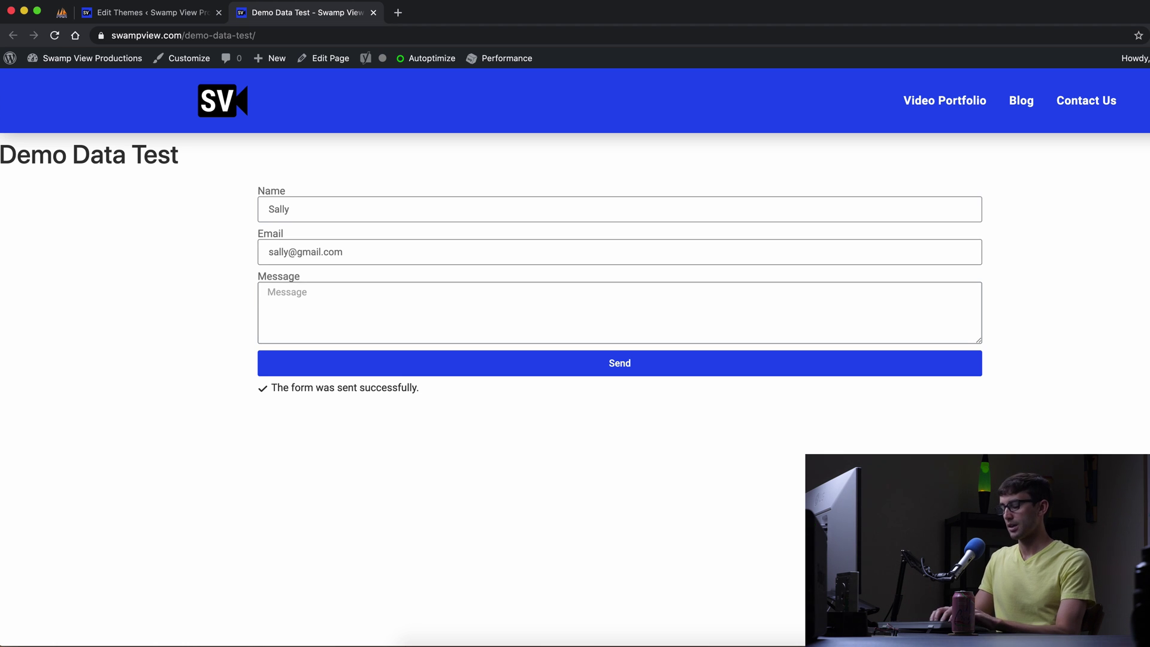
pyautogui.write('Than')
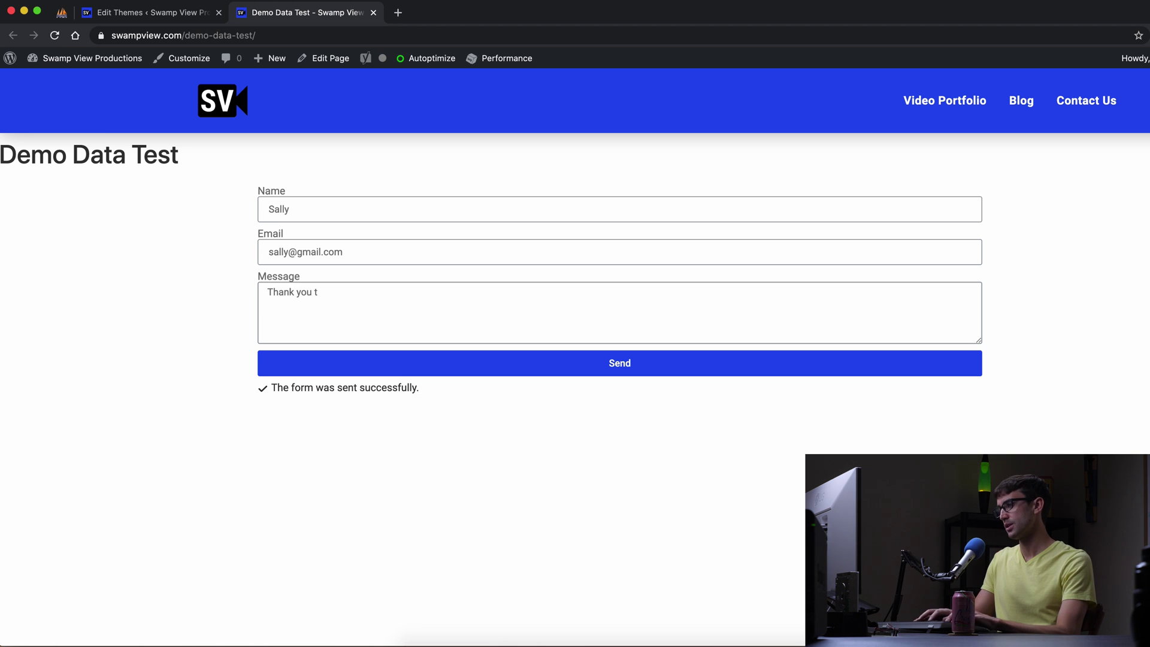
pyautogui.write('k you TOny')
pyautogui.press('BackSpace')
pyautogui.press('BackSpace')
pyautogui.press('BackSpace')
pyautogui.write('ony for this tutorial!')
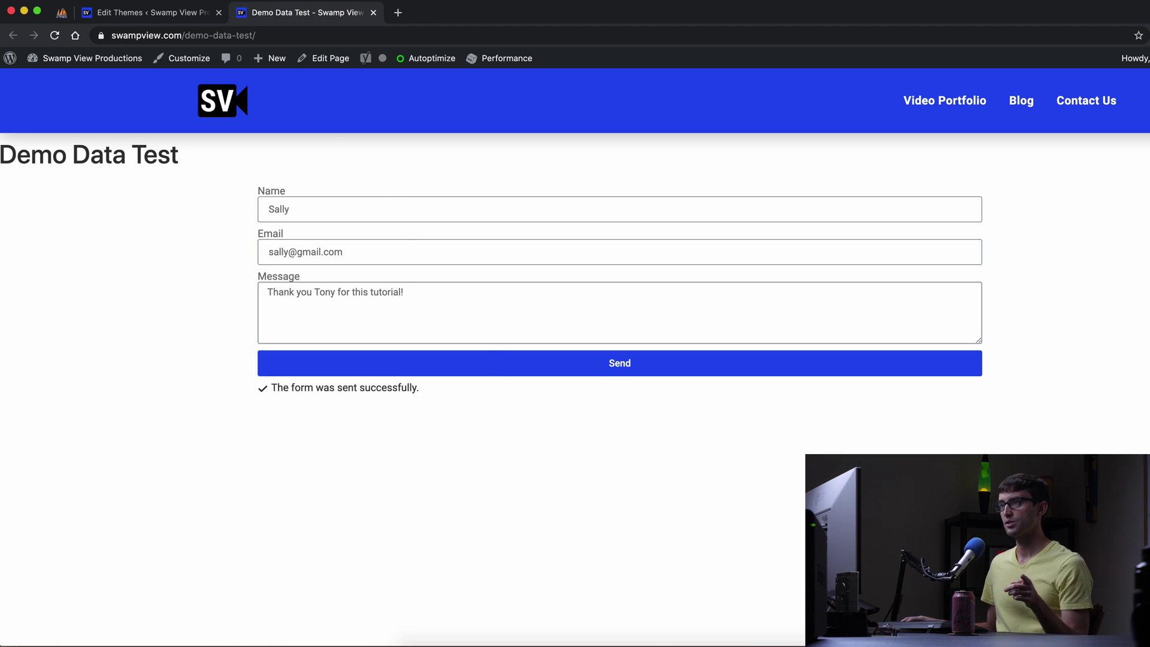
pyautogui.click(141, 2)
# Open Chrome Developer Tools, filter the Network log to XHR, and submit the form.
pyautogui.moveTo(264, 171)
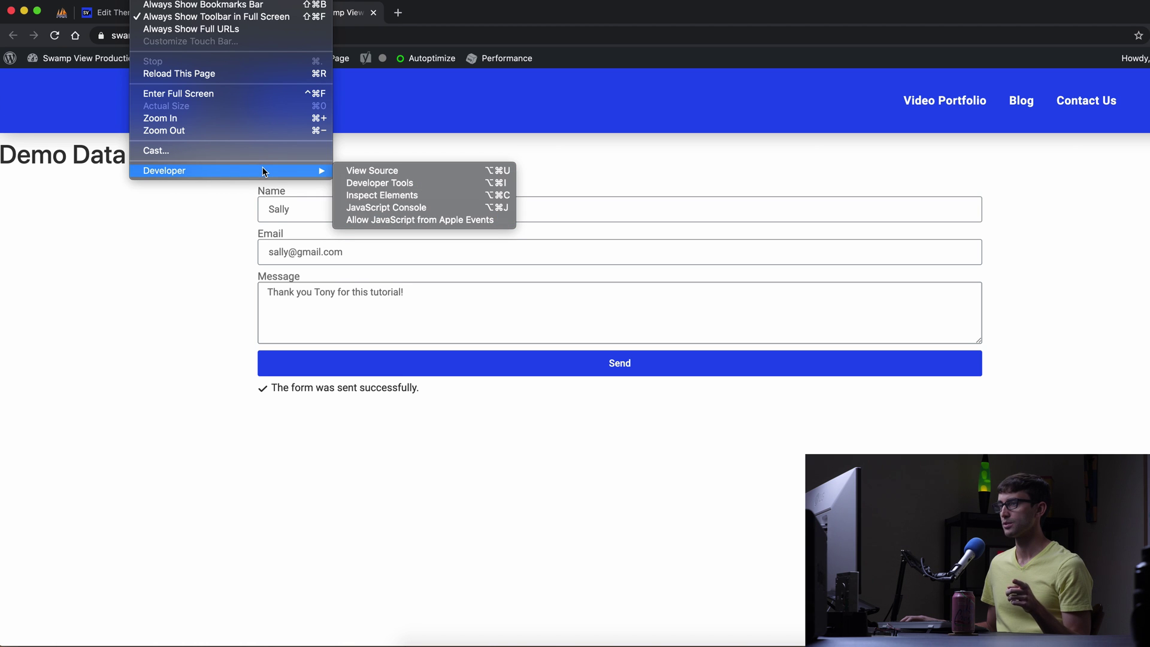
pyautogui.click(413, 183)
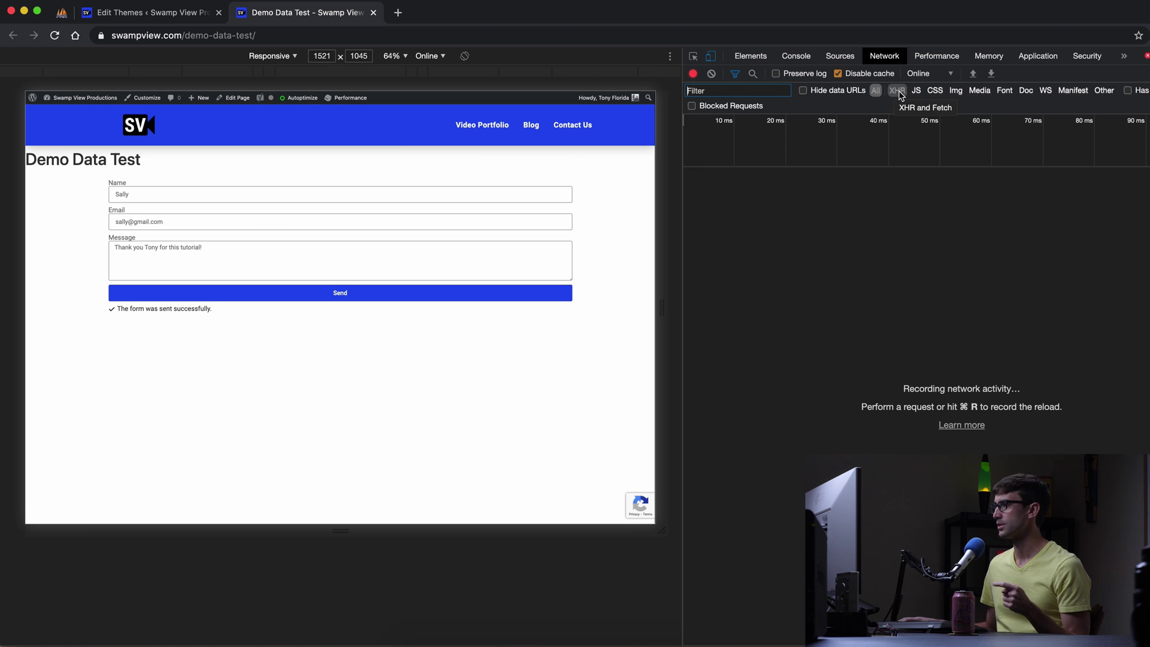
pyautogui.click(898, 91)
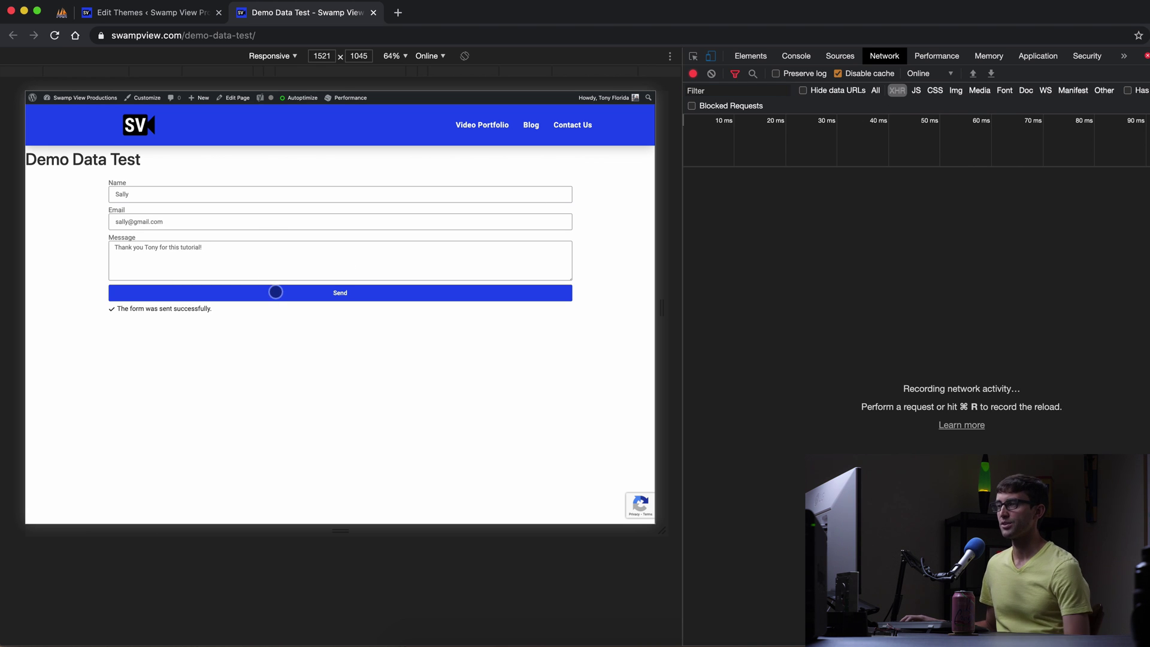
pyautogui.click(275, 292)
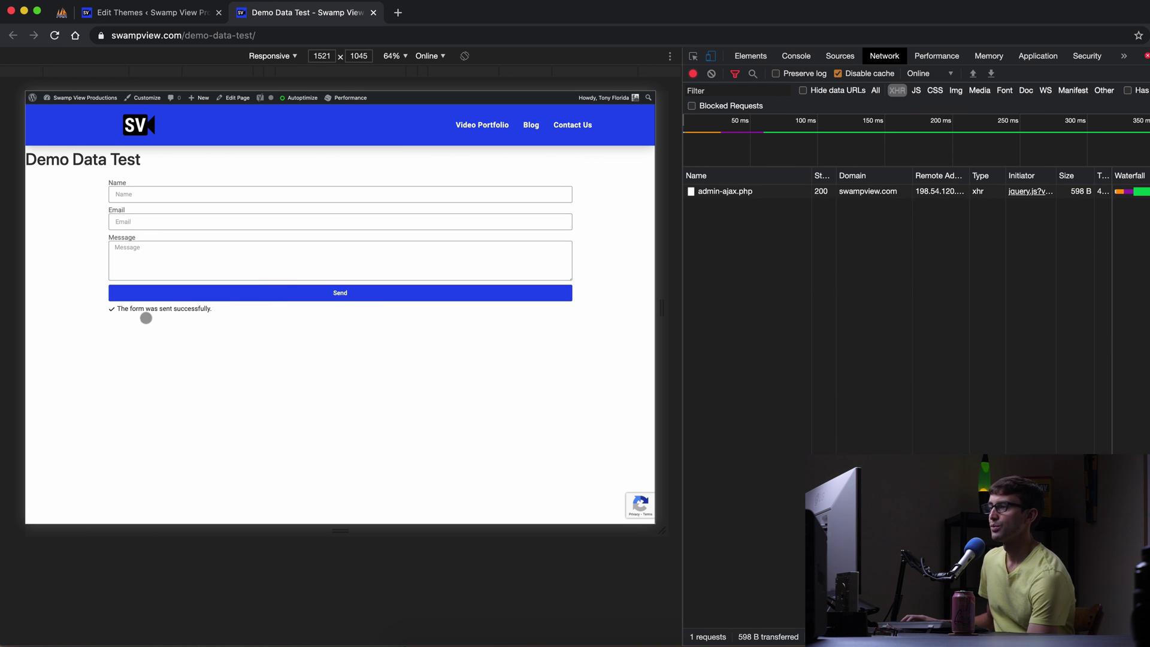
# Inspect the admin-ajax.php response, highlighting its success true and form-sent message.
pyautogui.click(732, 192)
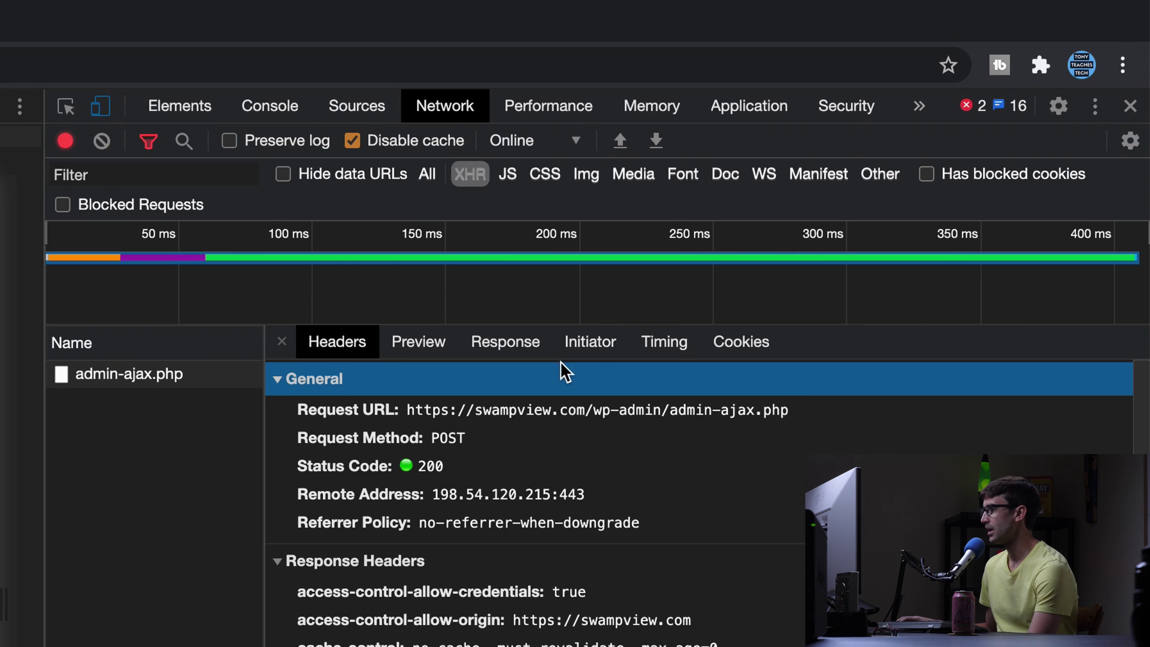
pyautogui.scroll(-10, 1136, 447)
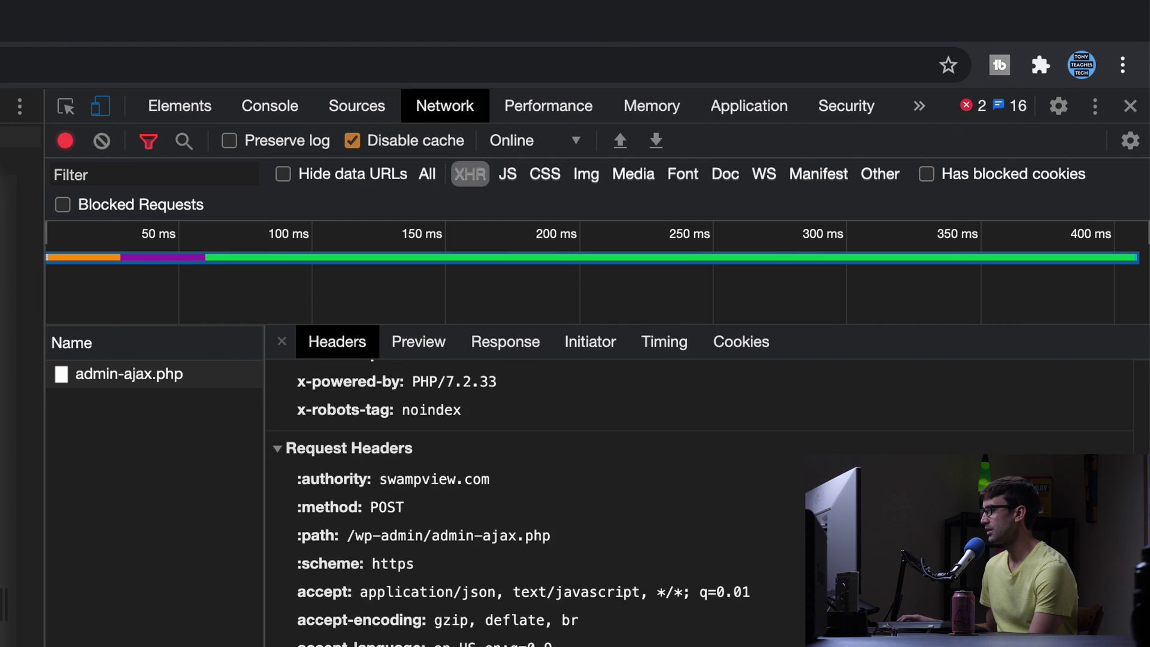
pyautogui.scroll(-3, 1127, 419)
pyautogui.scroll(15, 1104, 390)
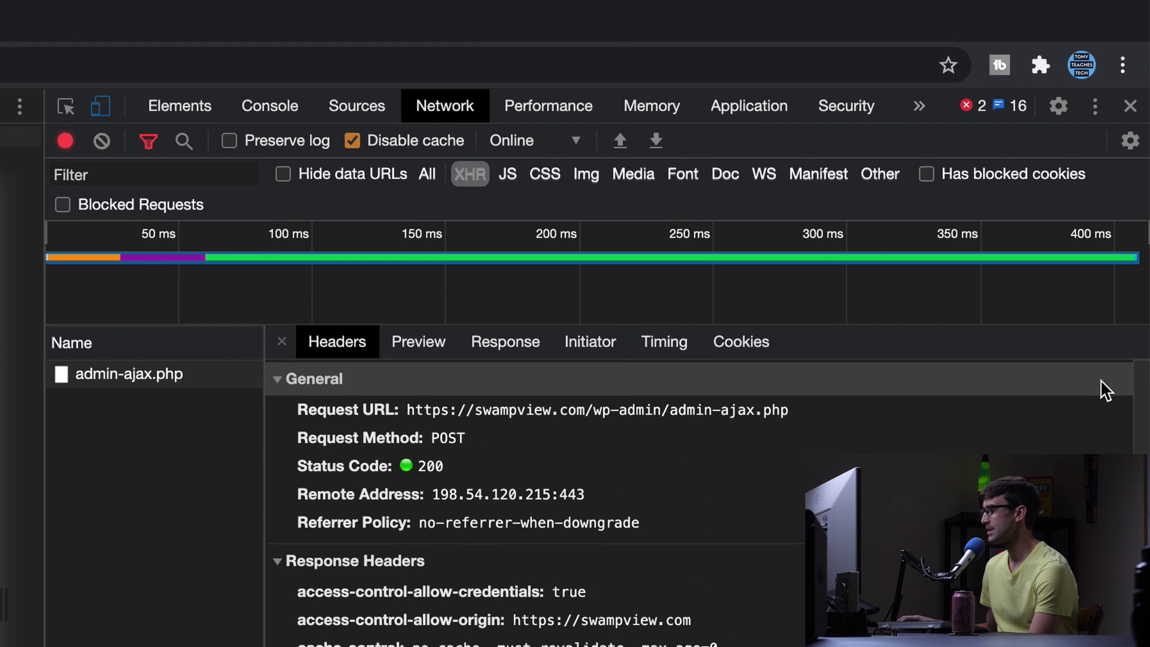
pyautogui.click(501, 346)
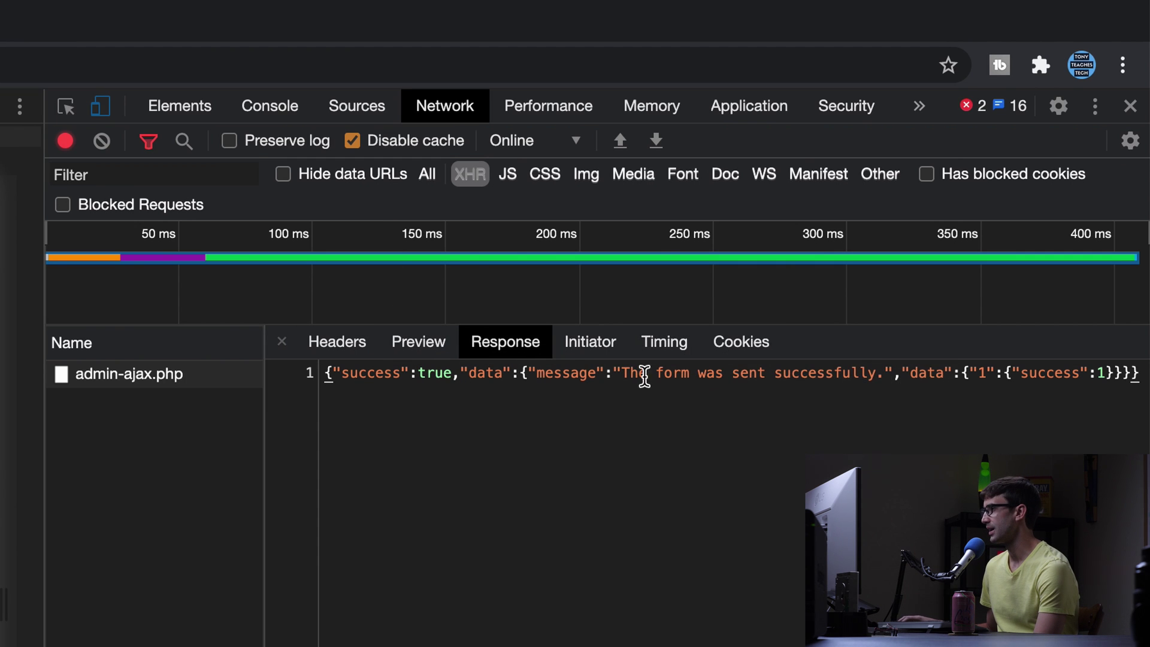
pyautogui.moveTo(619, 374); pyautogui.dragTo(1109, 374)
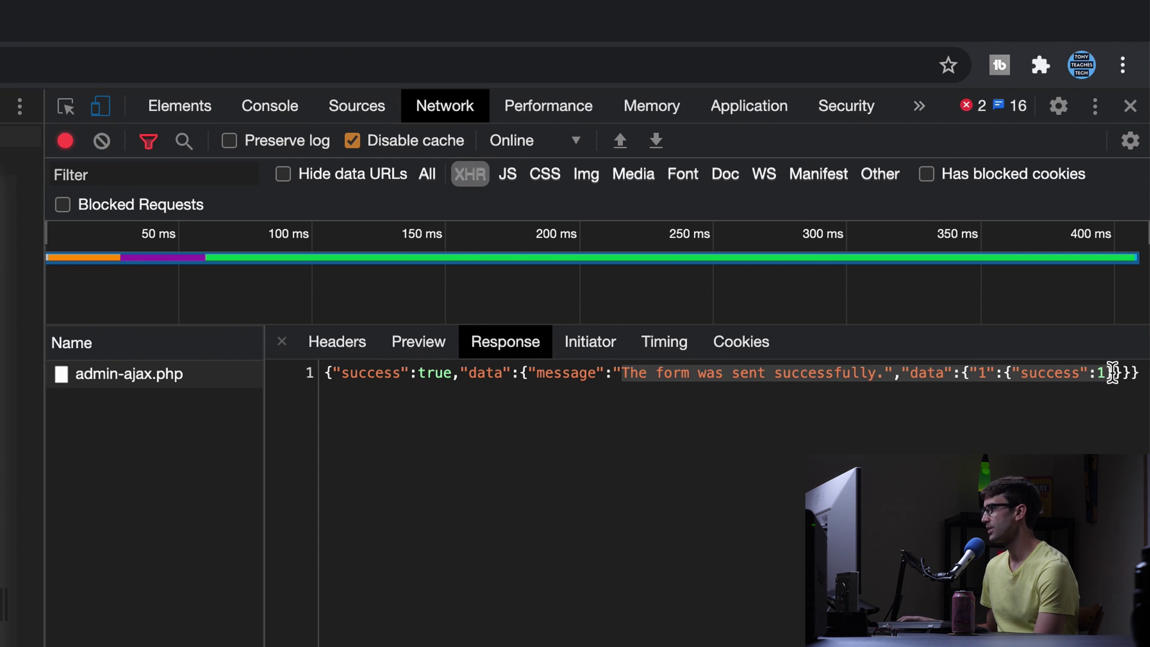
pyautogui.click(1020, 375)
pyautogui.doubleClick(1052, 374)
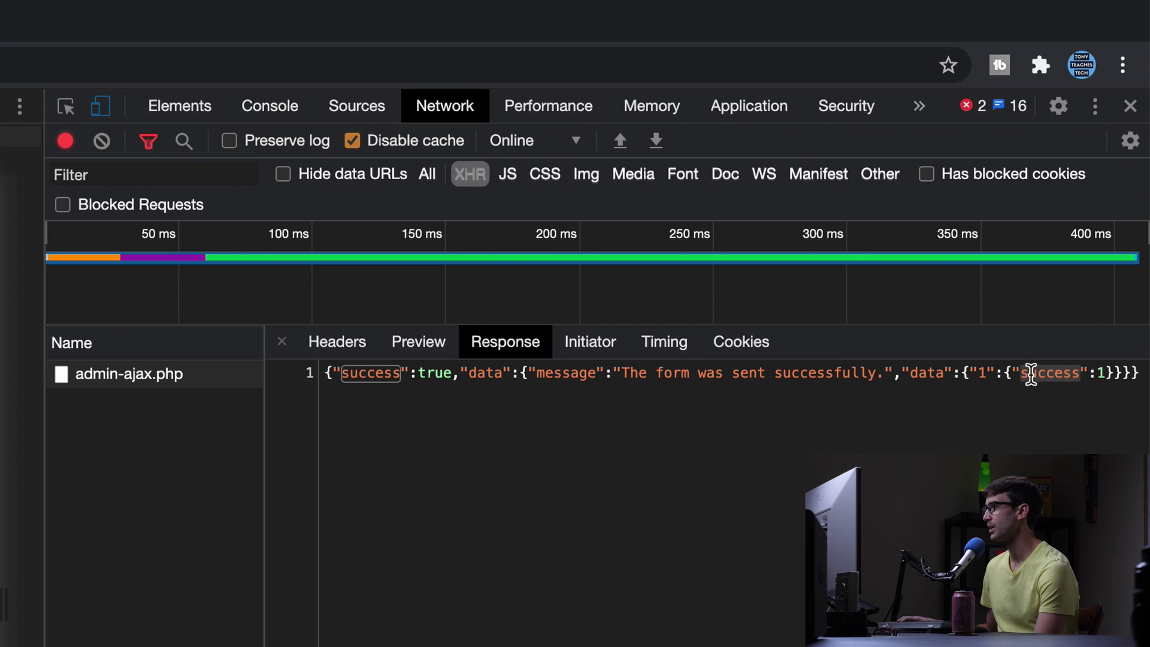
pyautogui.click(1096, 375)
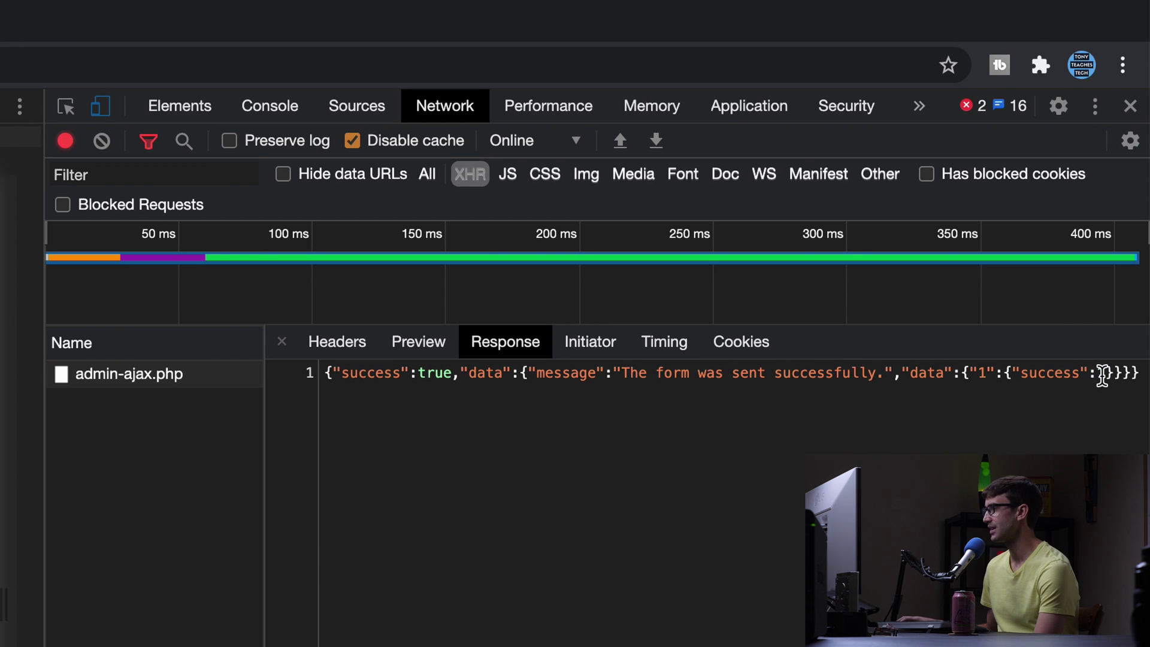
pyautogui.doubleClick(1069, 374)
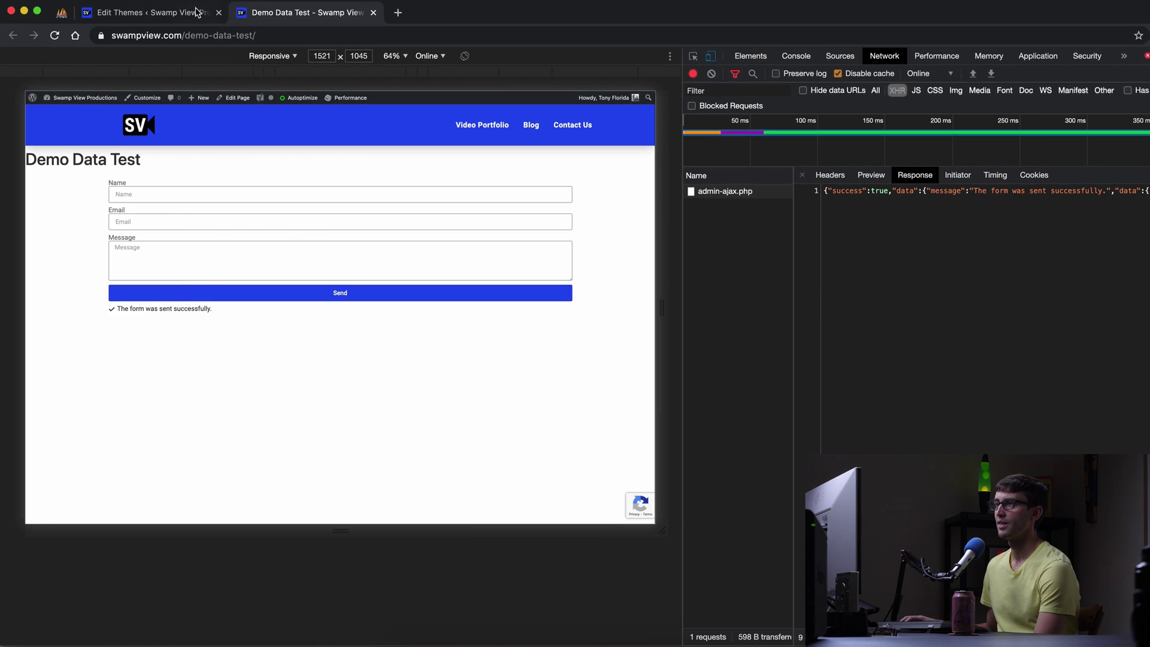
# Highlight $output['success'] on line 41 of functions.php, then return to the phpMyAdmin demo table.
pyautogui.click(194, 12)
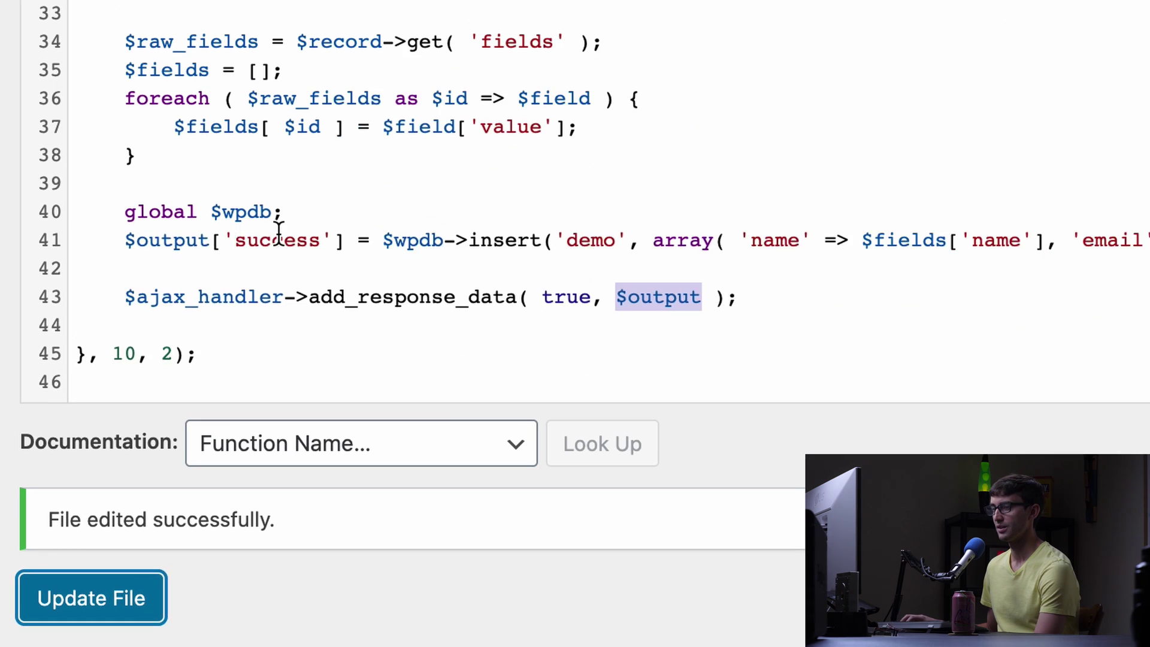
pyautogui.click(180, 430)
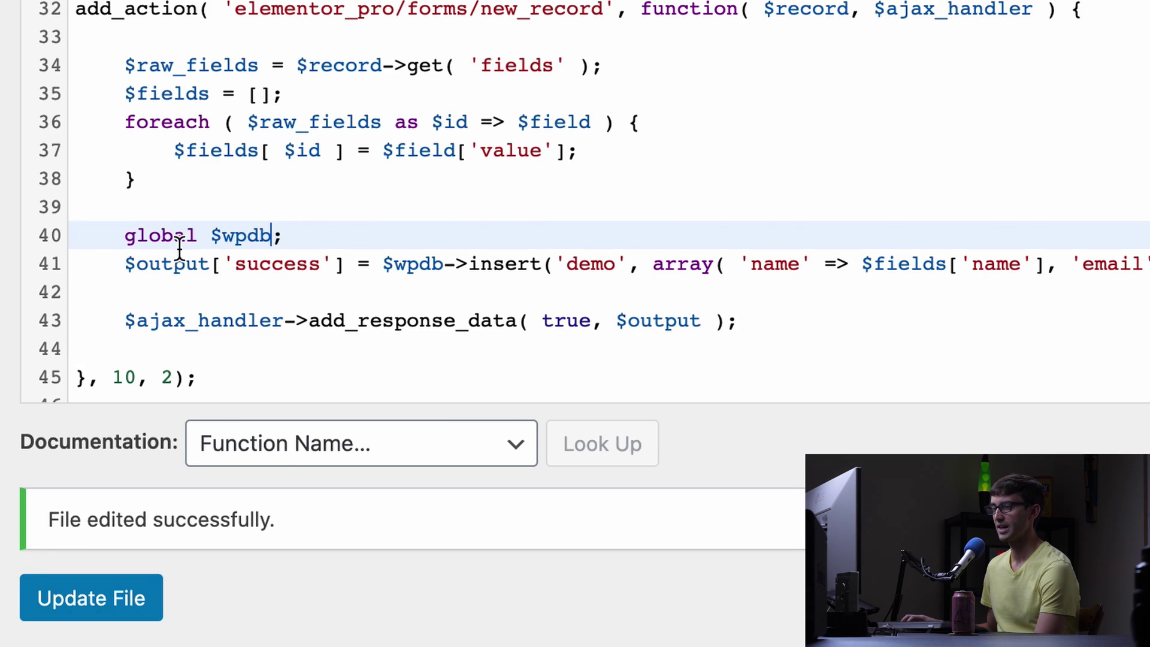
pyautogui.moveTo(176, 258); pyautogui.dragTo(300, 264)
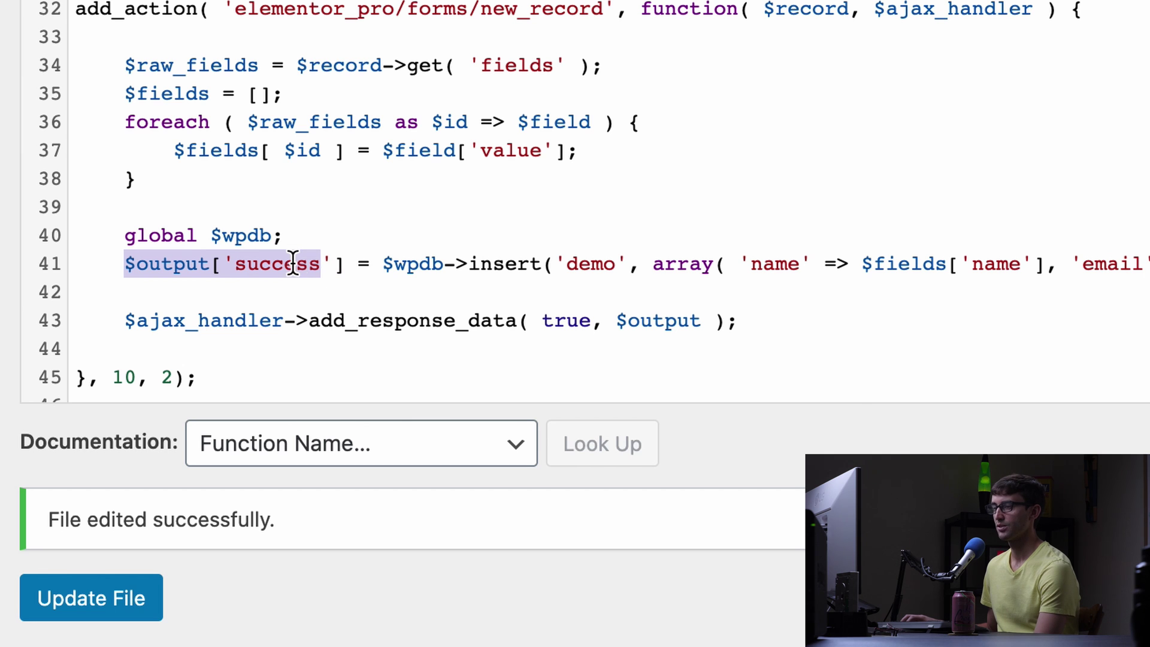
pyautogui.doubleClick(293, 264)
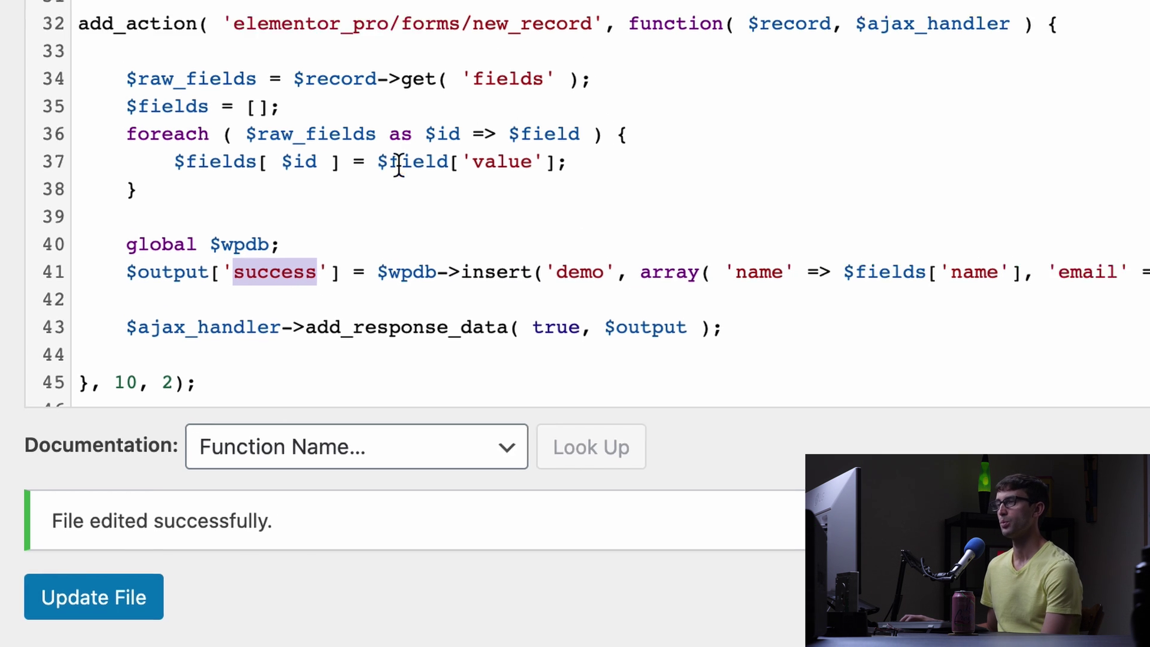
pyautogui.click(62, 12)
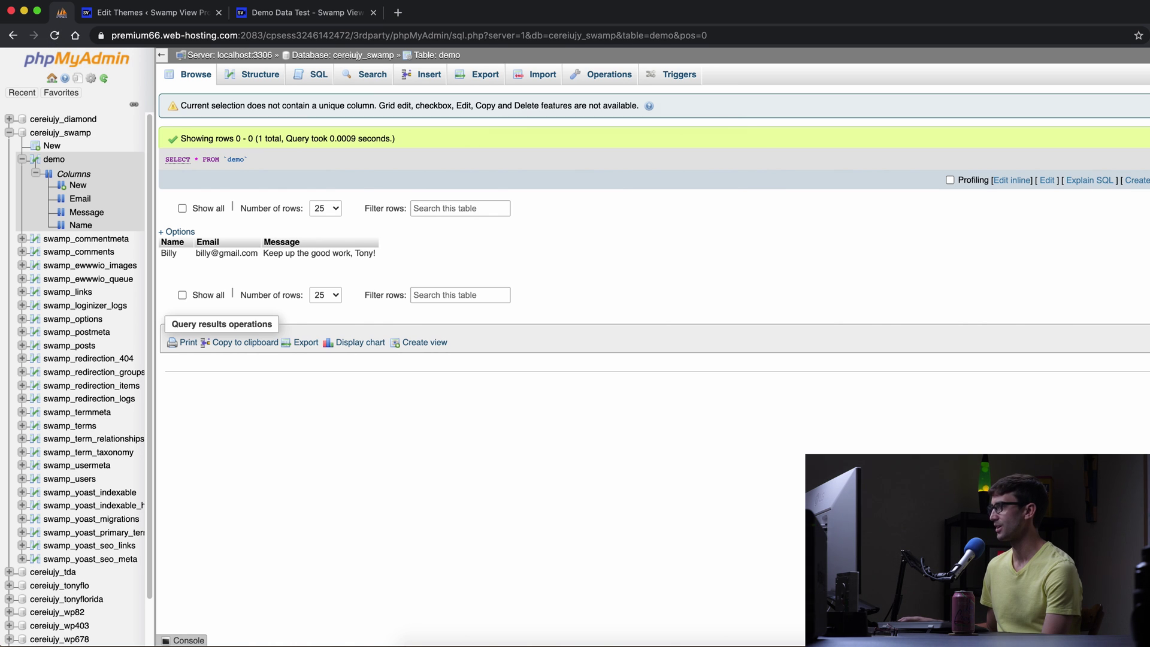
# Reload the demo table's Browse view to reveal the second row with the thank-you message.
pyautogui.click(543, 74)
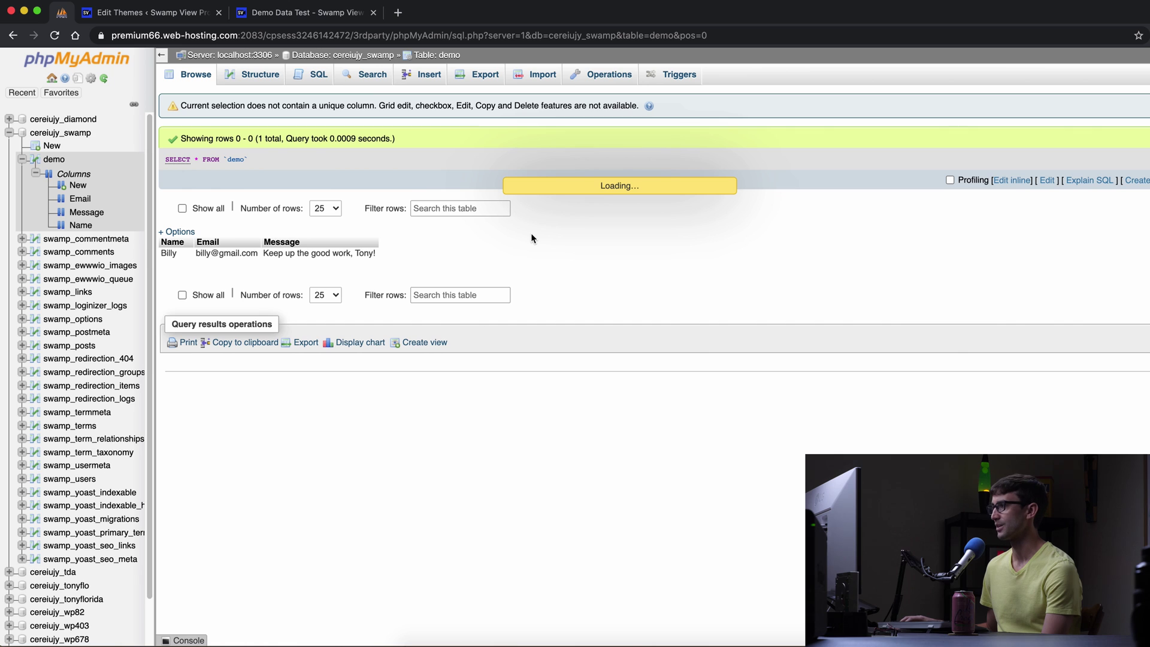
pyautogui.click(55, 38)
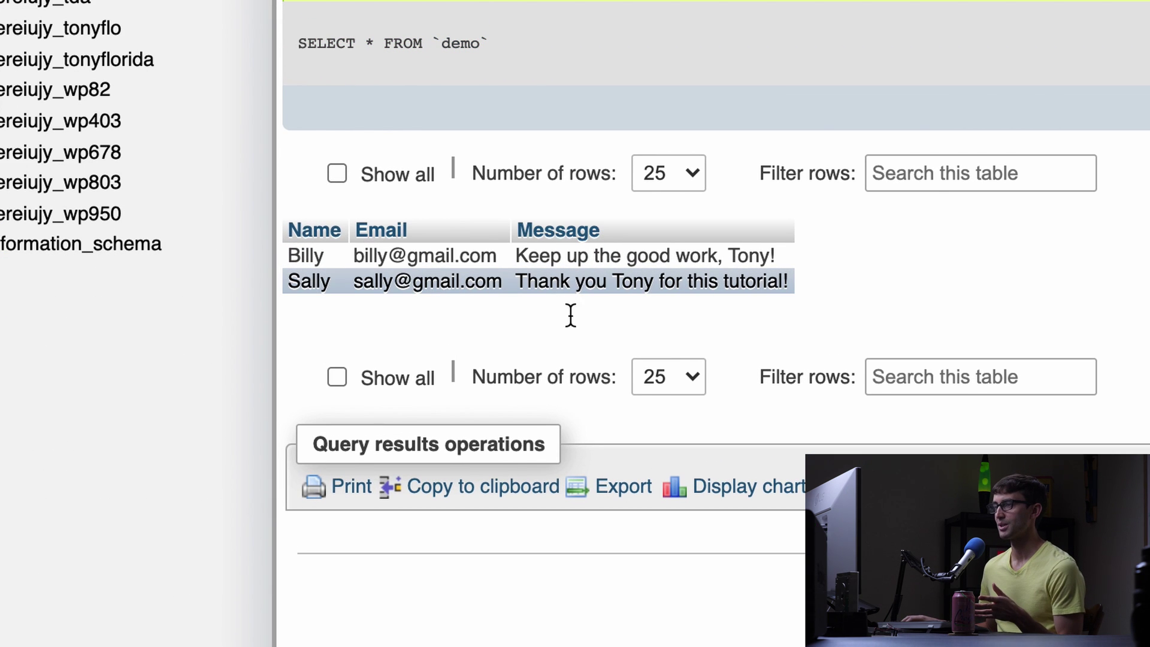
pyautogui.scroll(-2, 565, 251)
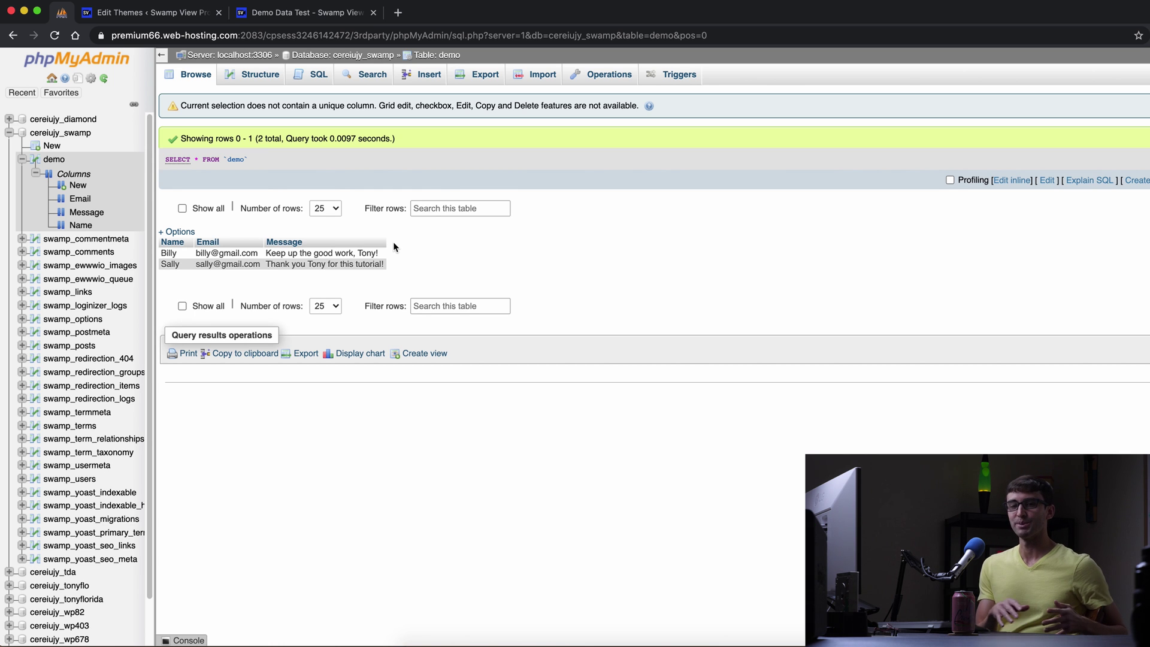
# Return to the Theme Editor and select line 41's demo-table insert code in functions.php.
pyautogui.click(154, 15)
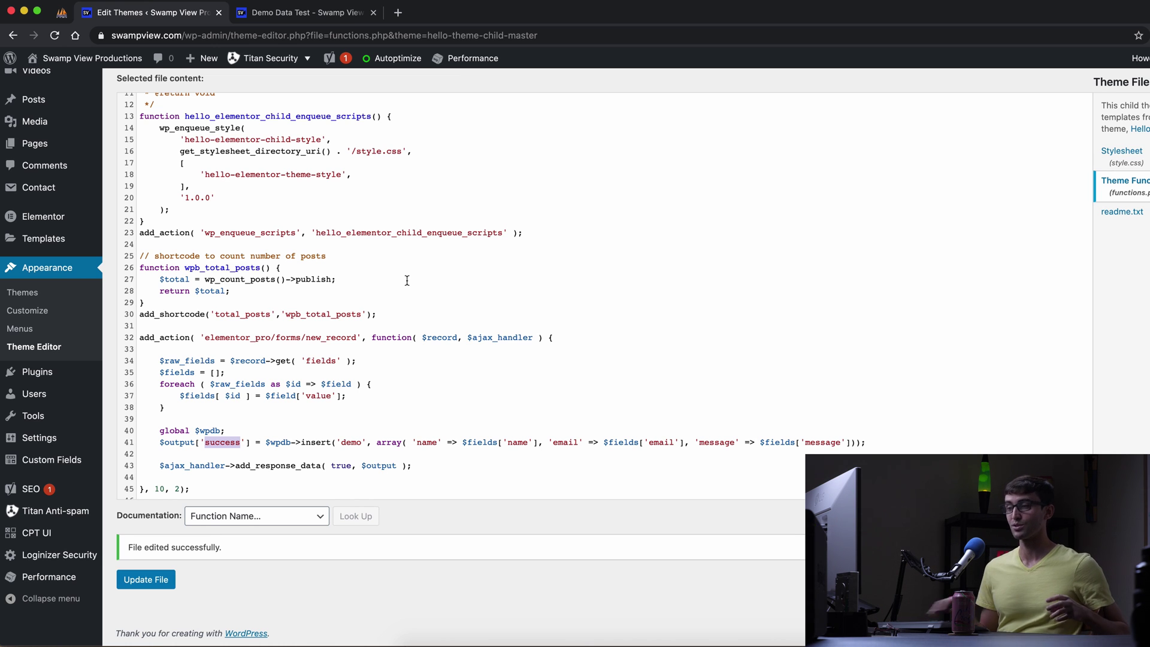
pyautogui.moveTo(159, 443); pyautogui.dragTo(248, 438)
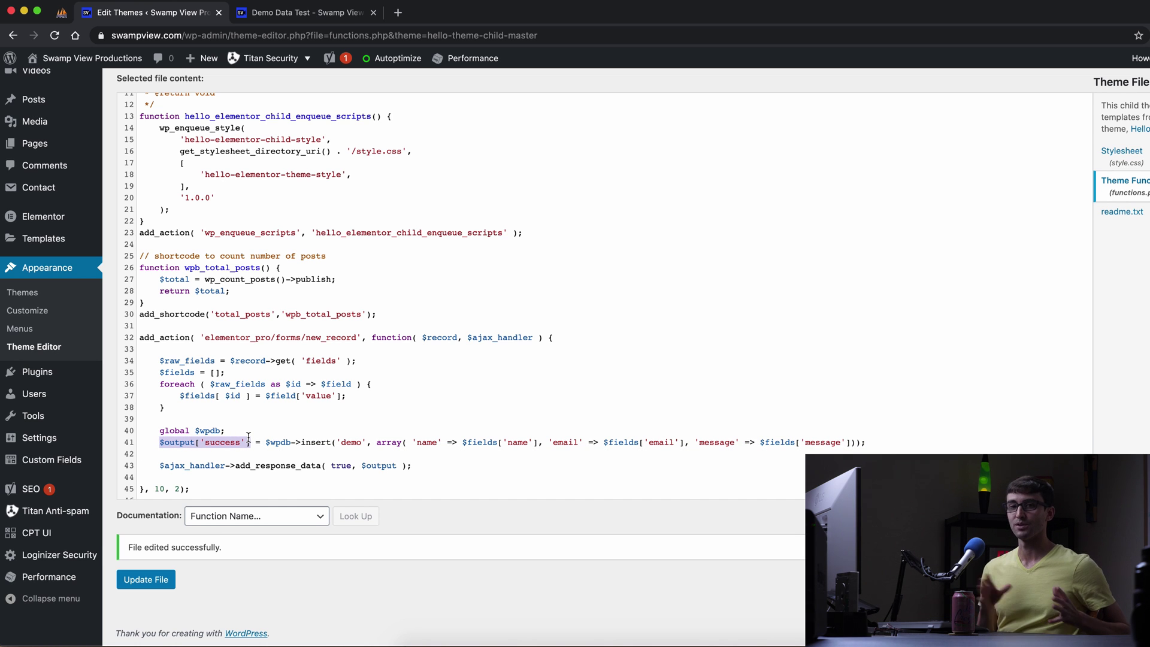